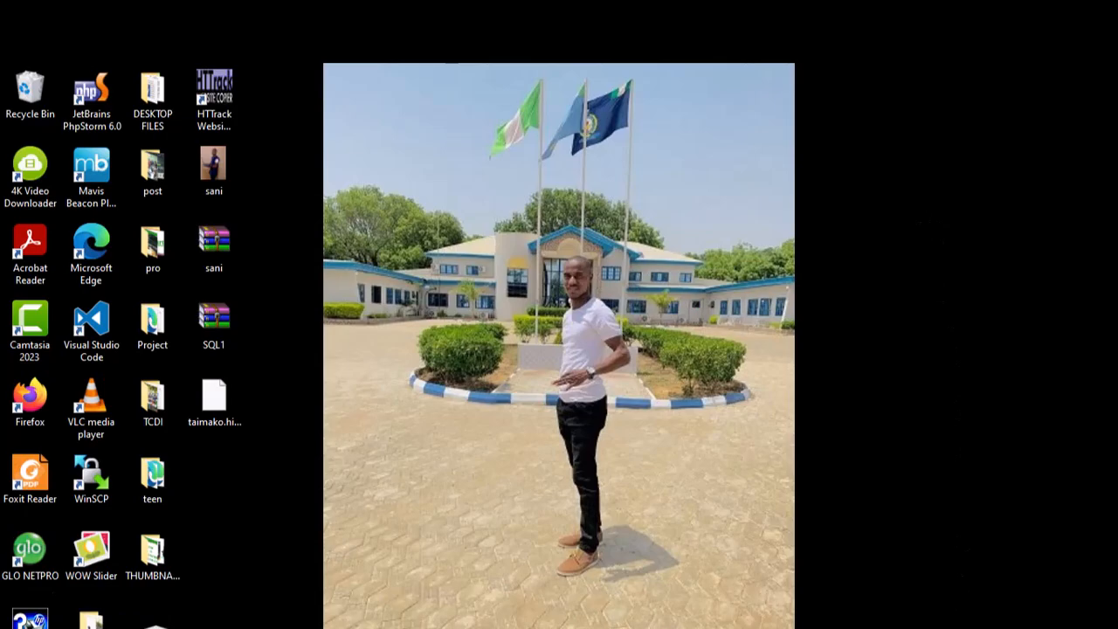
- Bring up Microsoft Edge from the taskbar, showing WhatsApp Web
{"action": "left_click", "coordinate": [346, 627]}
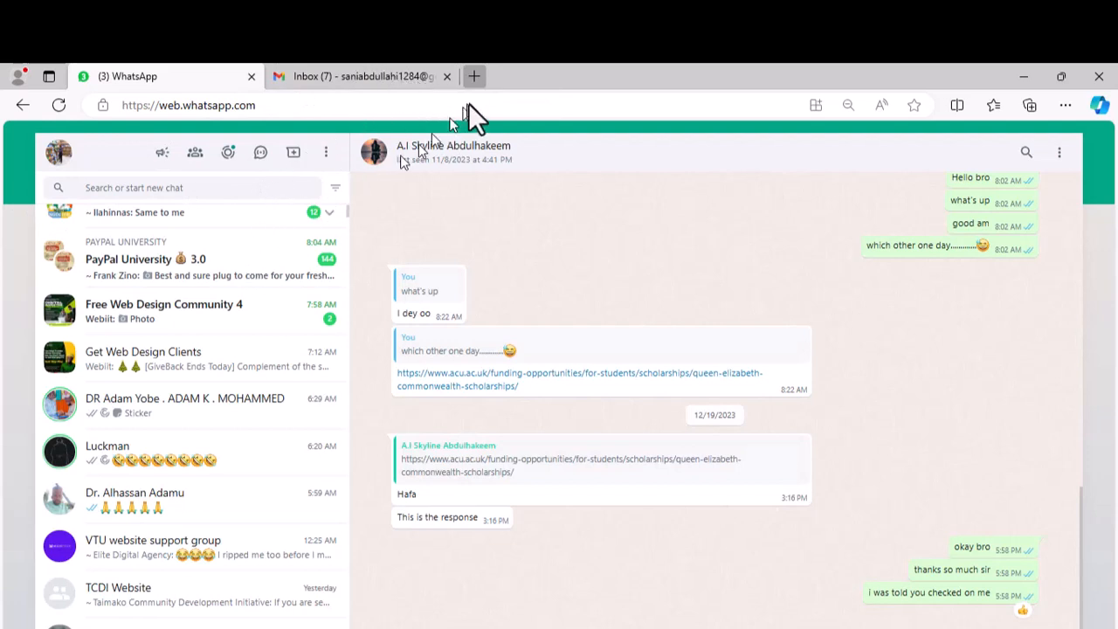
- Open a new tab and go to infinityfree.net
{"action": "left_click", "coordinate": [473, 76]}
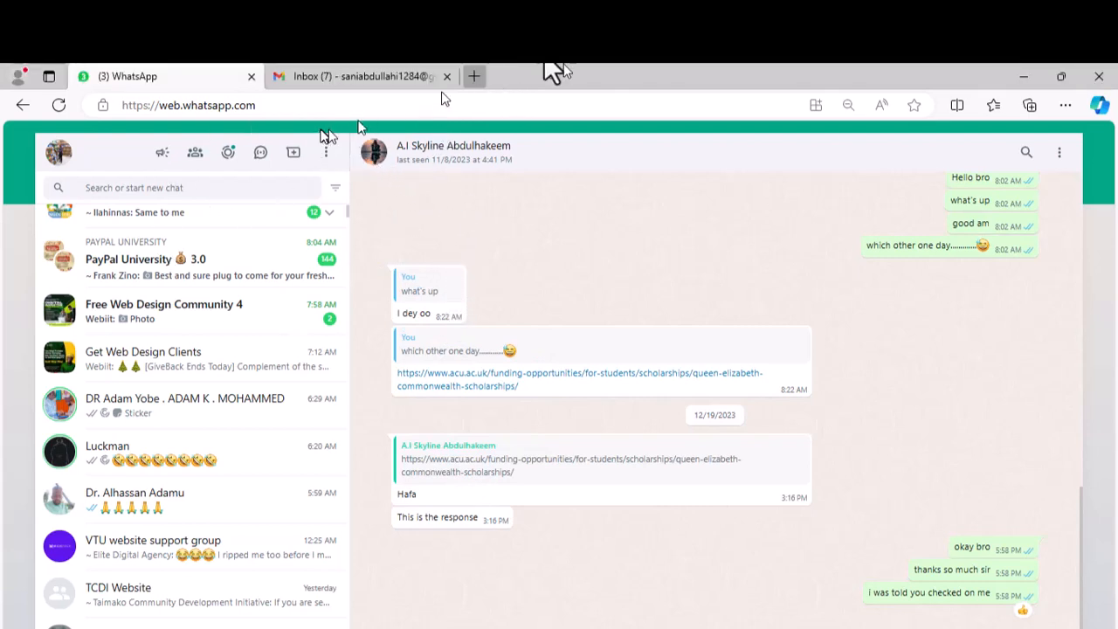
{"action": "left_click", "coordinate": [476, 76]}
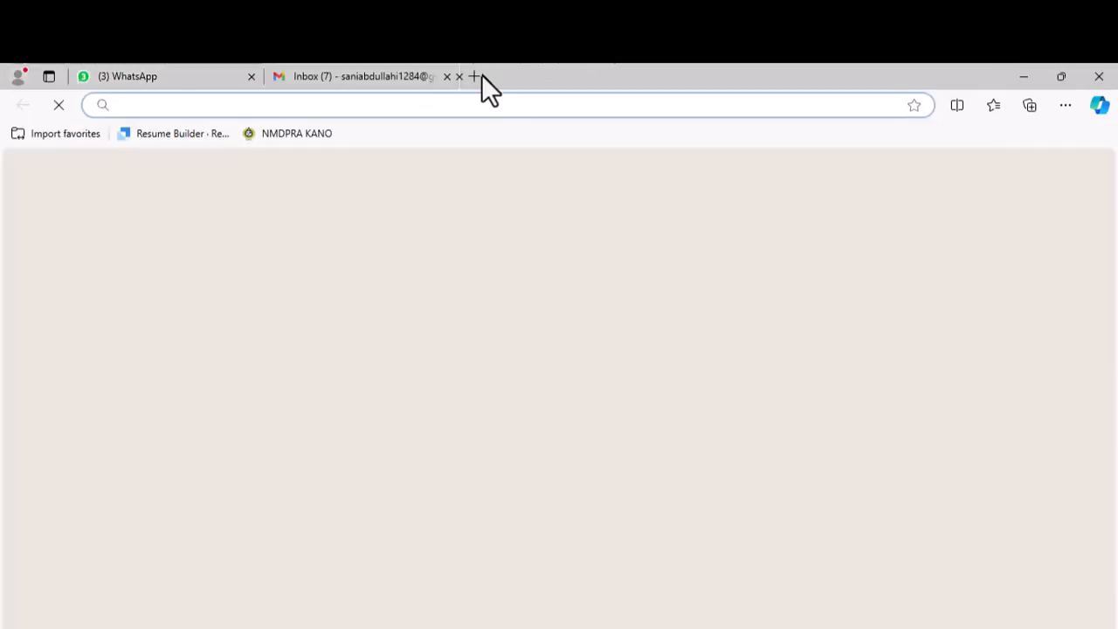
{"action": "left_click", "coordinate": [373, 104]}
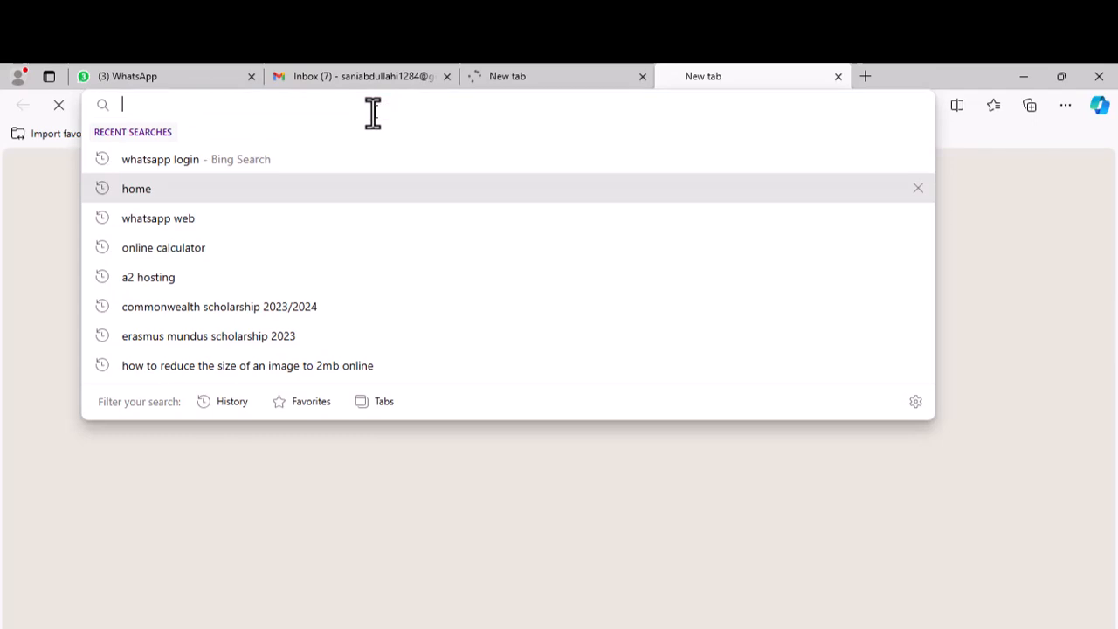
{"action": "type", "text": "infi"}
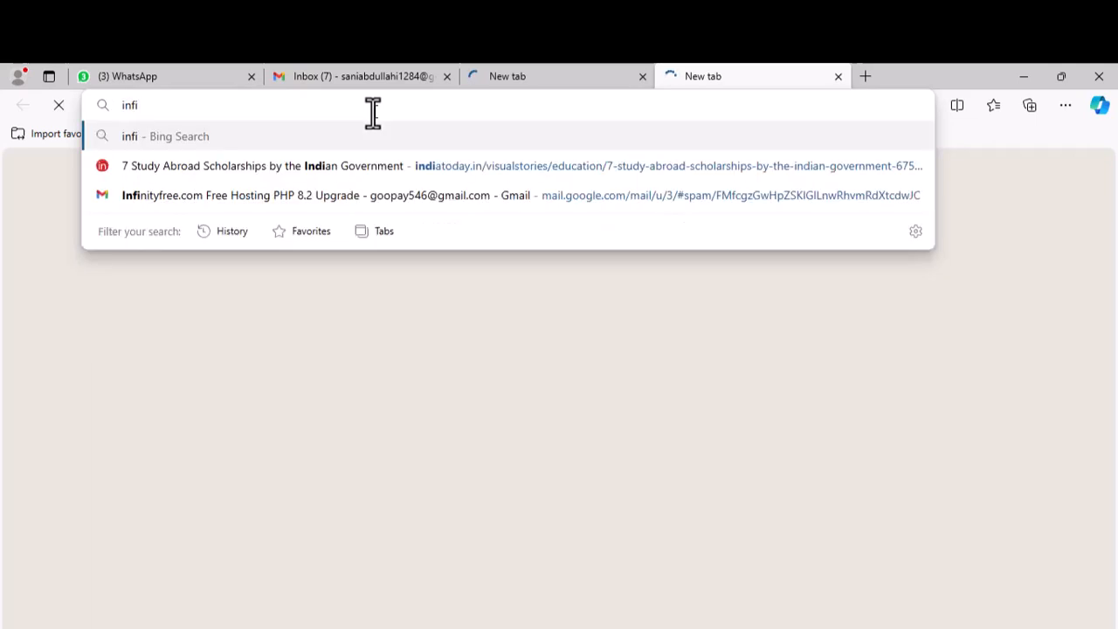
{"action": "type", "text": "ni"}
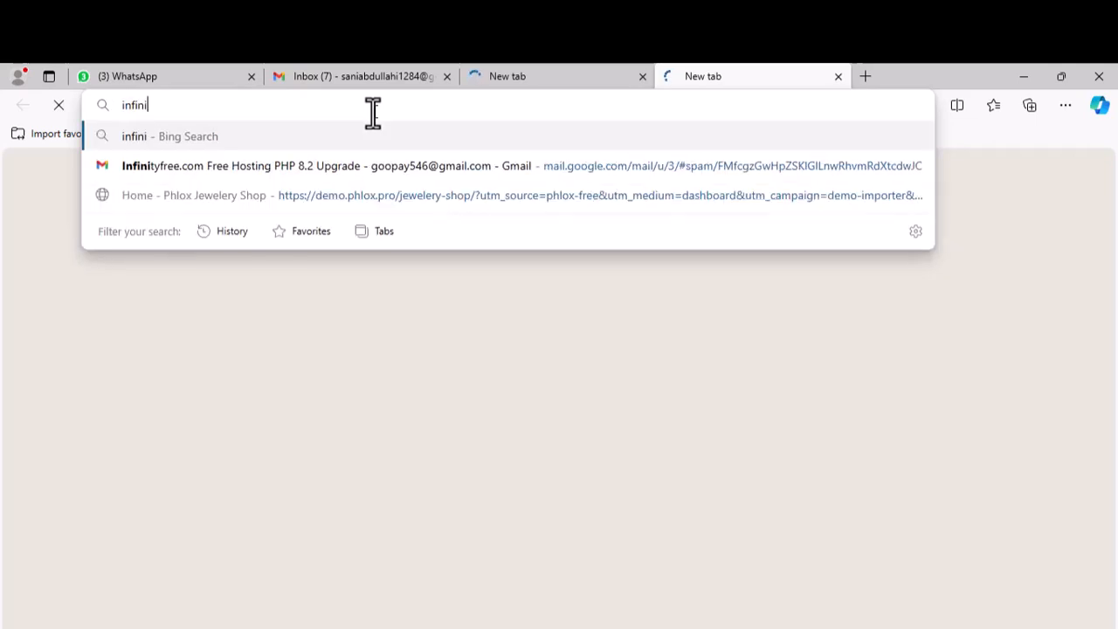
{"action": "type", "text": "tyfre"}
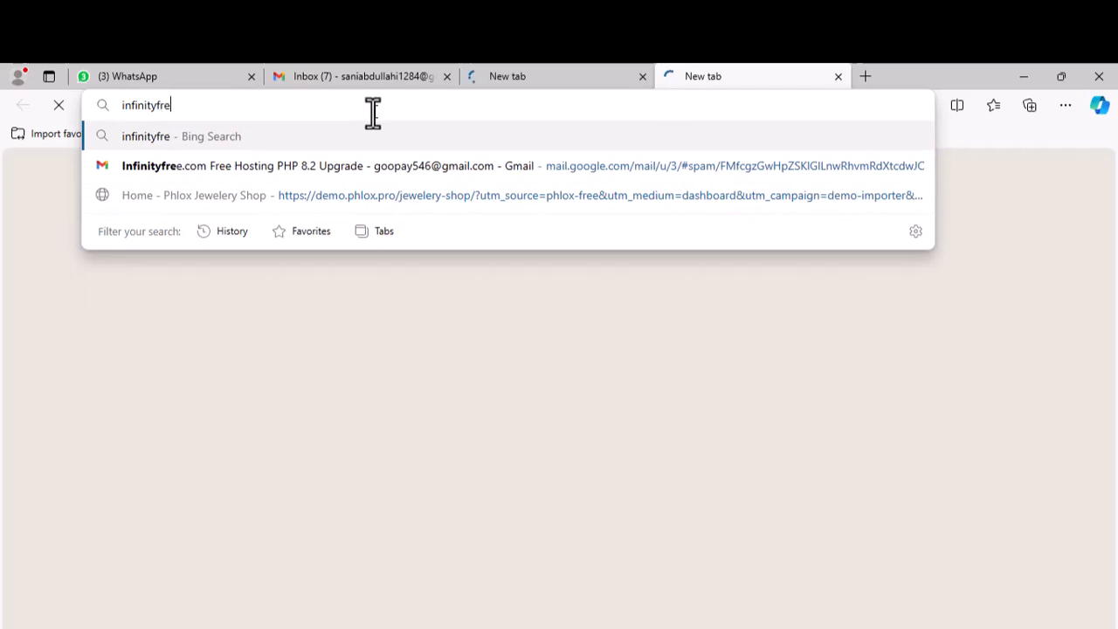
{"action": "type", "text": "e.net"}
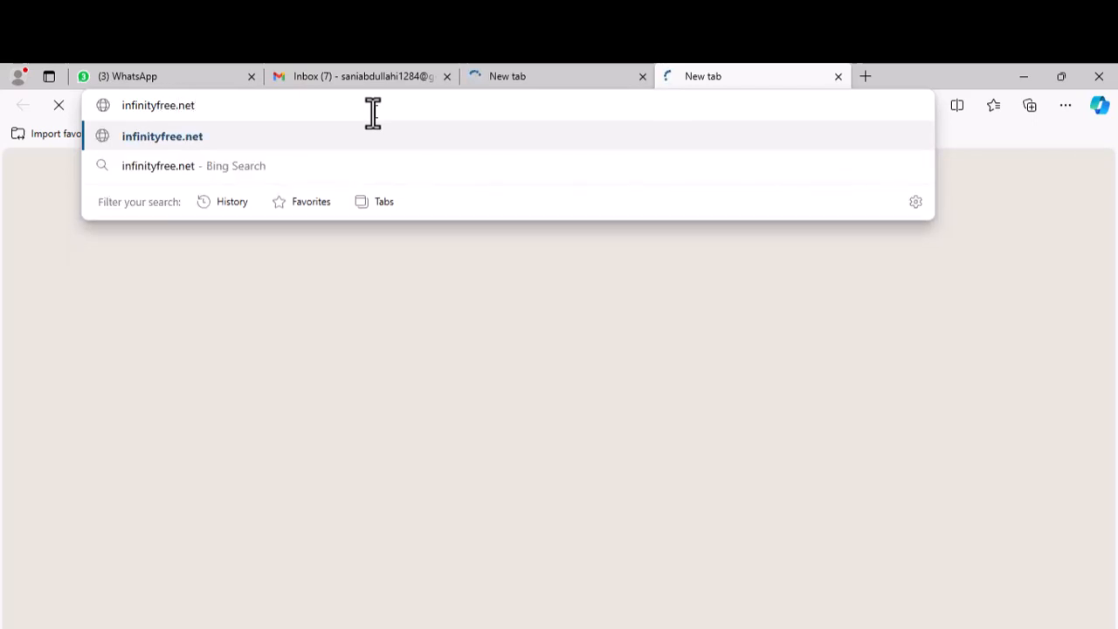
{"action": "key", "text": "Return"}
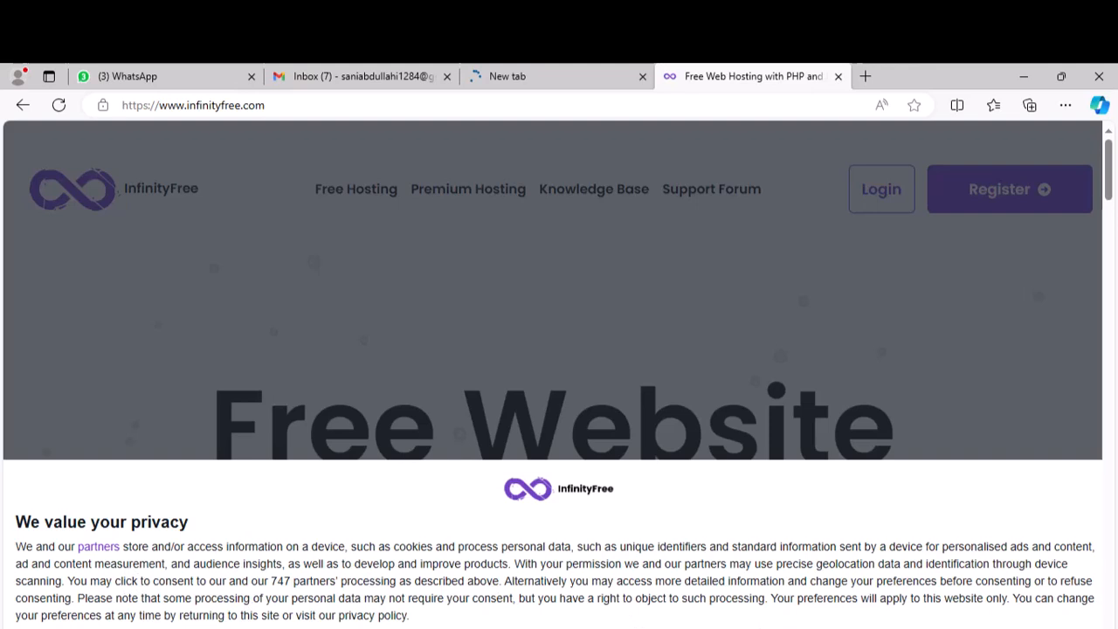
- Accept the privacy notice and go to the Register Now sign-up form
{"action": "left_click", "coordinate": [959, 626]}
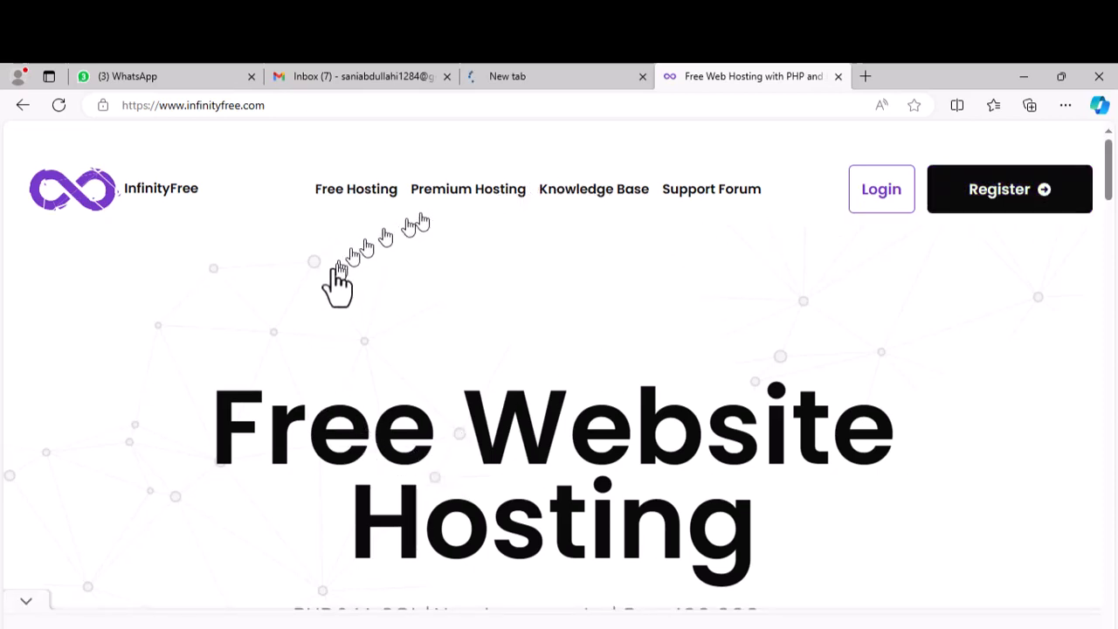
{"action": "scroll", "coordinate": [839, 281], "scroll_direction": "down", "scroll_amount": 3}
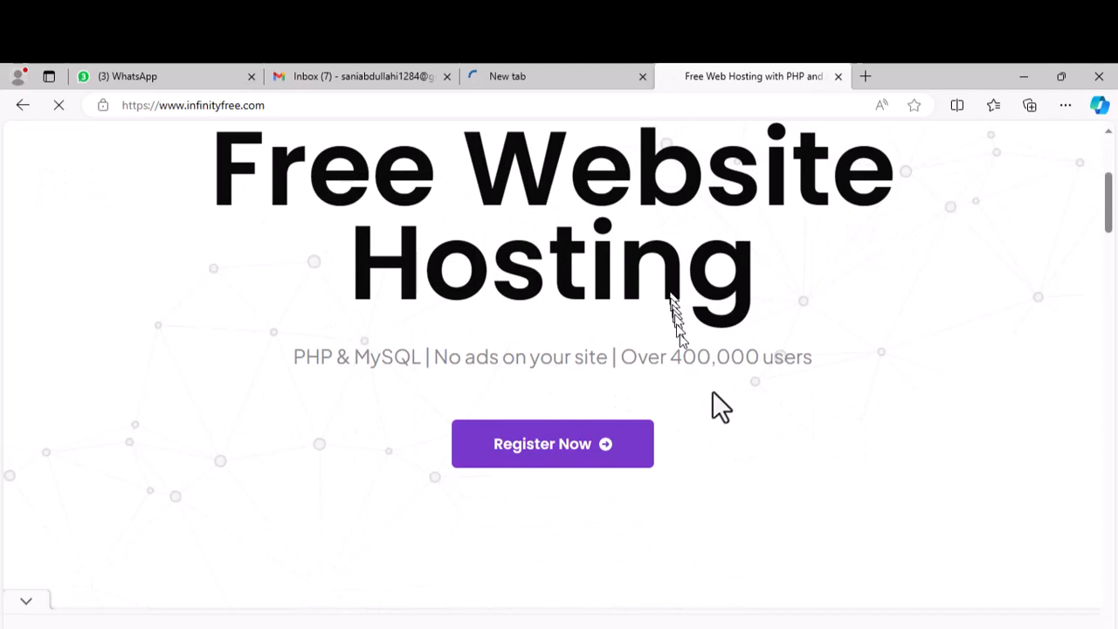
{"action": "scroll", "coordinate": [524, 297], "scroll_direction": "down", "scroll_amount": 1}
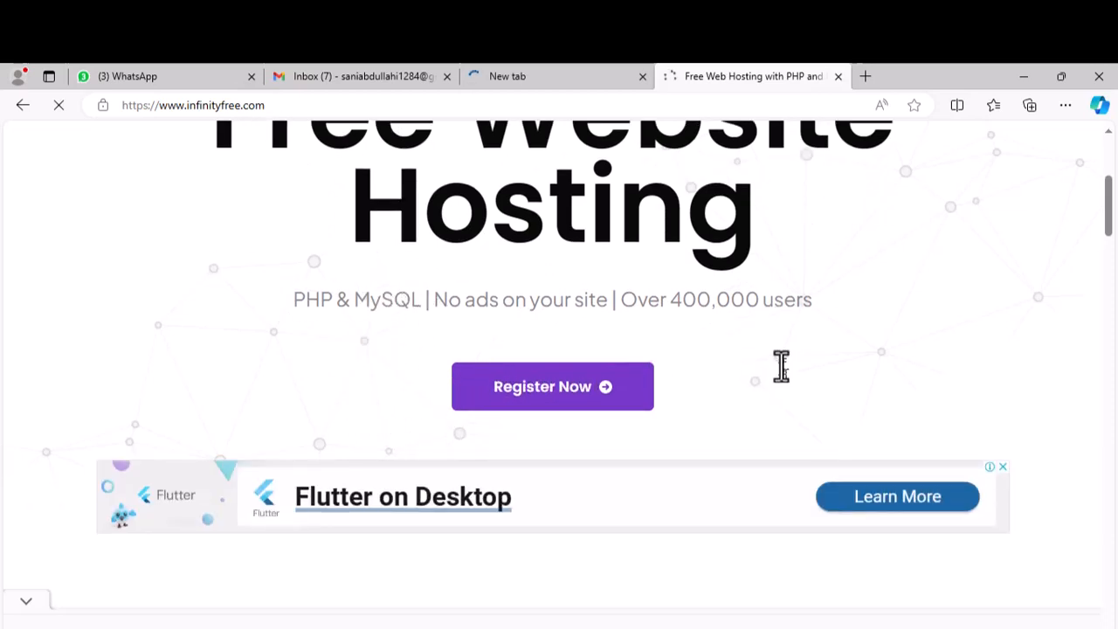
{"action": "left_click", "coordinate": [650, 385]}
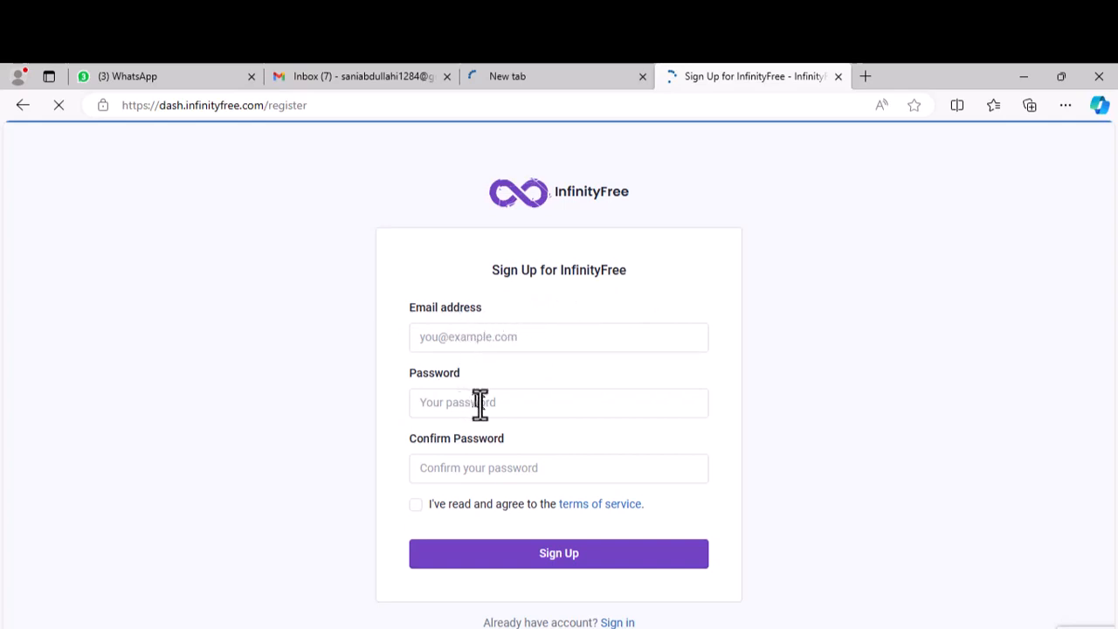
- Fill in the email address, password and confirm password, then submit the sign-up form
{"action": "left_click", "coordinate": [456, 338]}
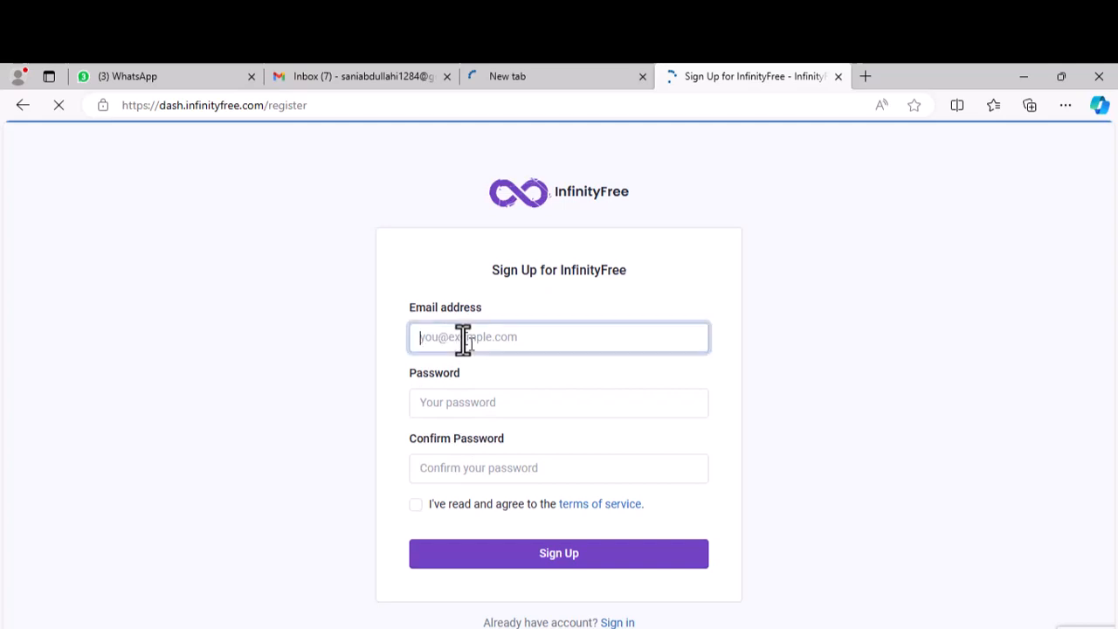
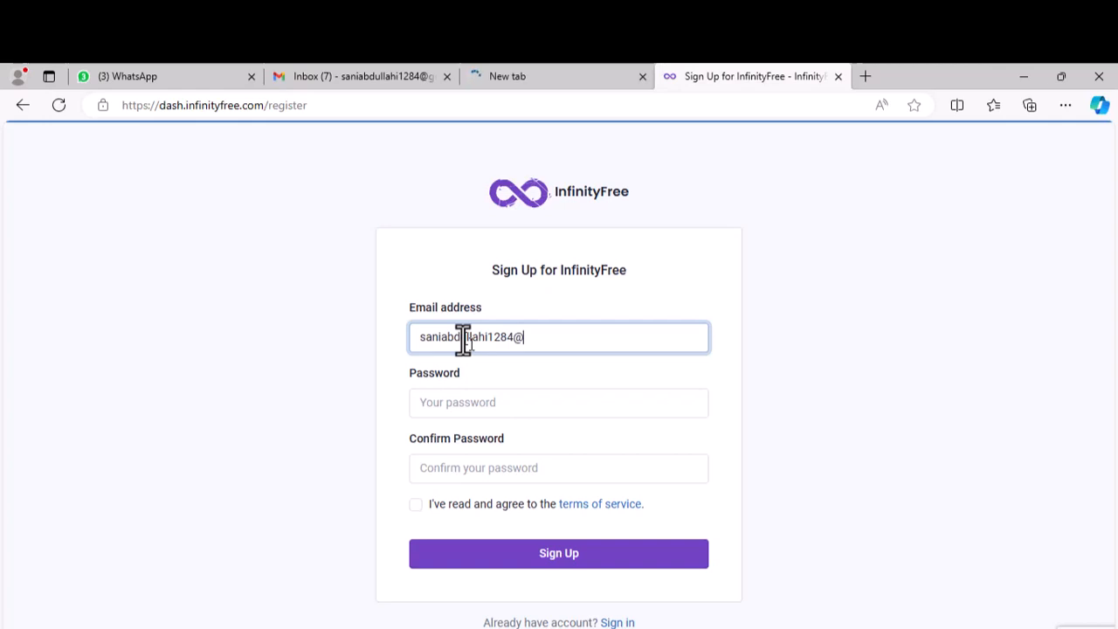
{"action": "left_click", "coordinate": [512, 404]}
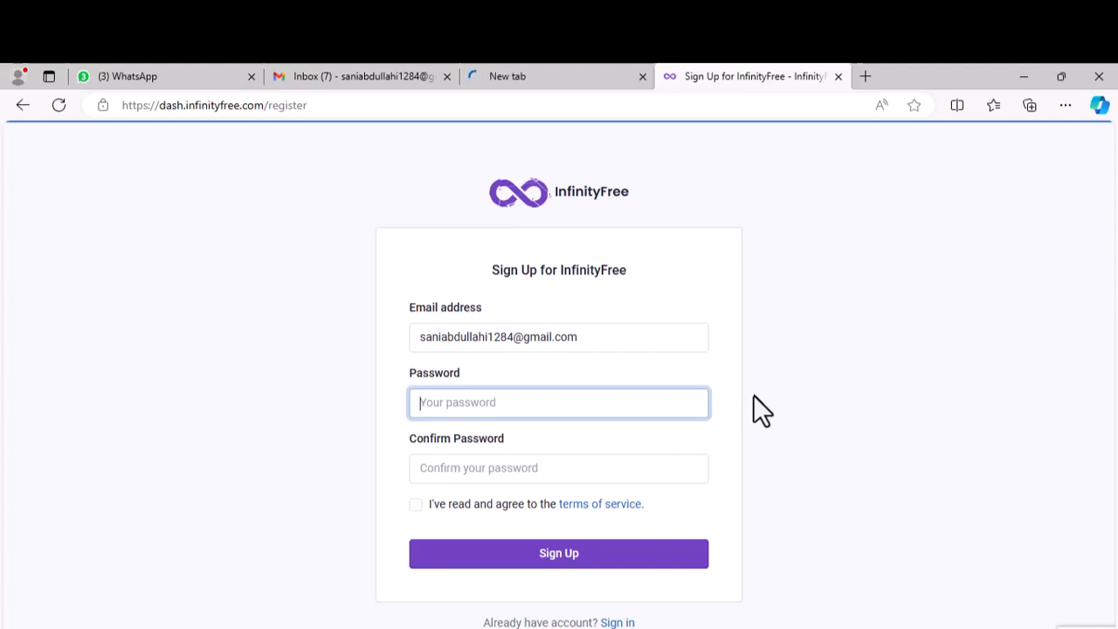
{"action": "type", "text": "a"}
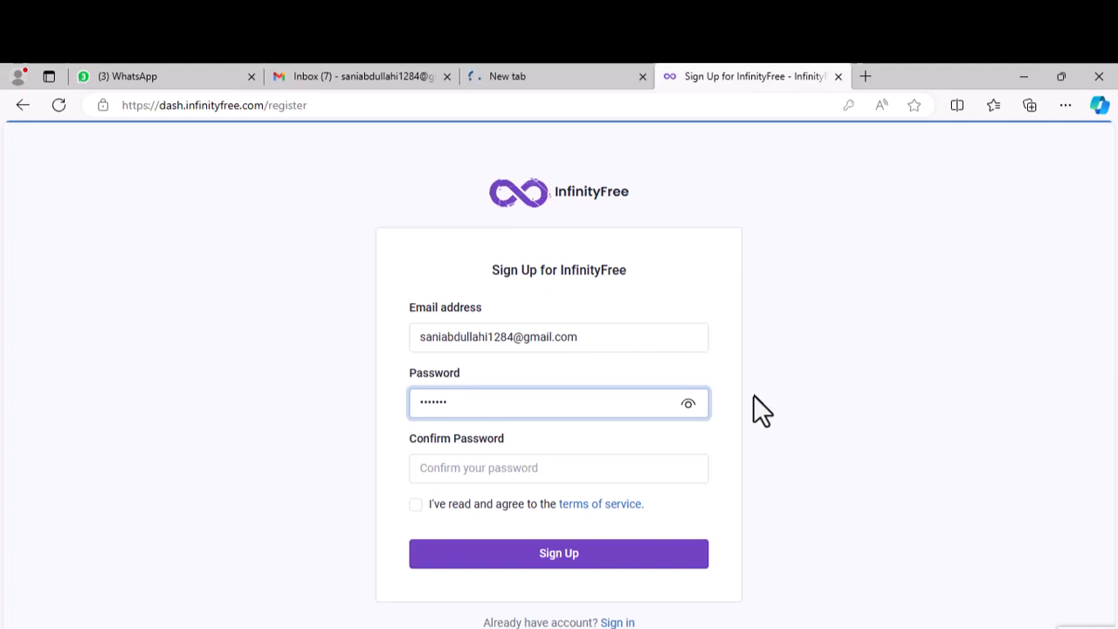
{"action": "type", "text": "a"}
{"action": "left_click", "coordinate": [537, 469]}
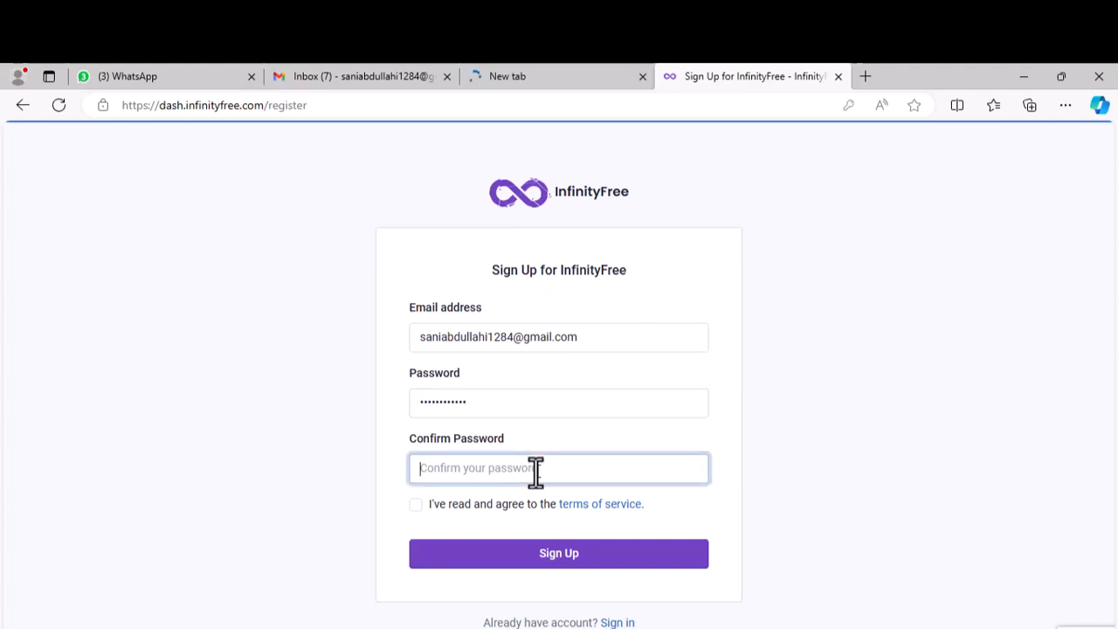
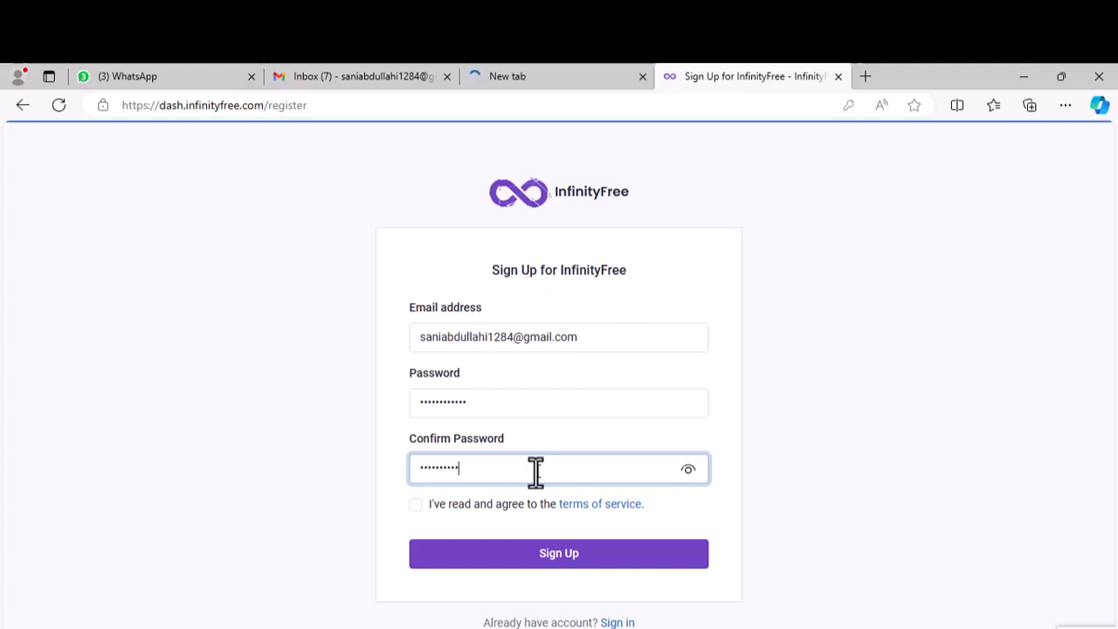
{"action": "left_click", "coordinate": [570, 554]}
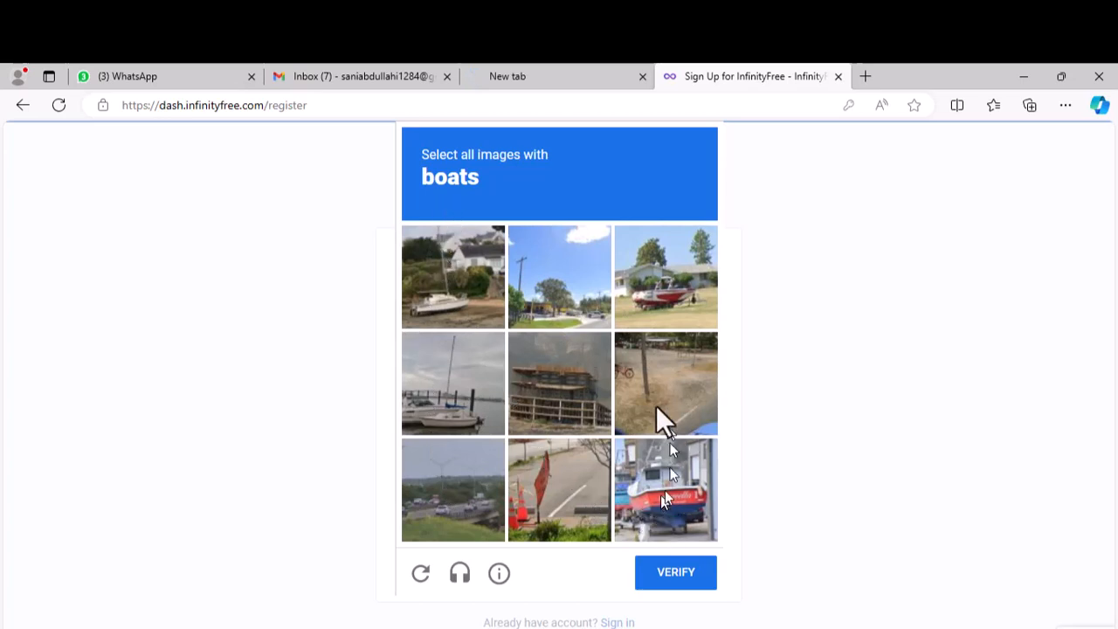
- Select the four boat images in the captcha
{"action": "left_click", "coordinate": [645, 296]}
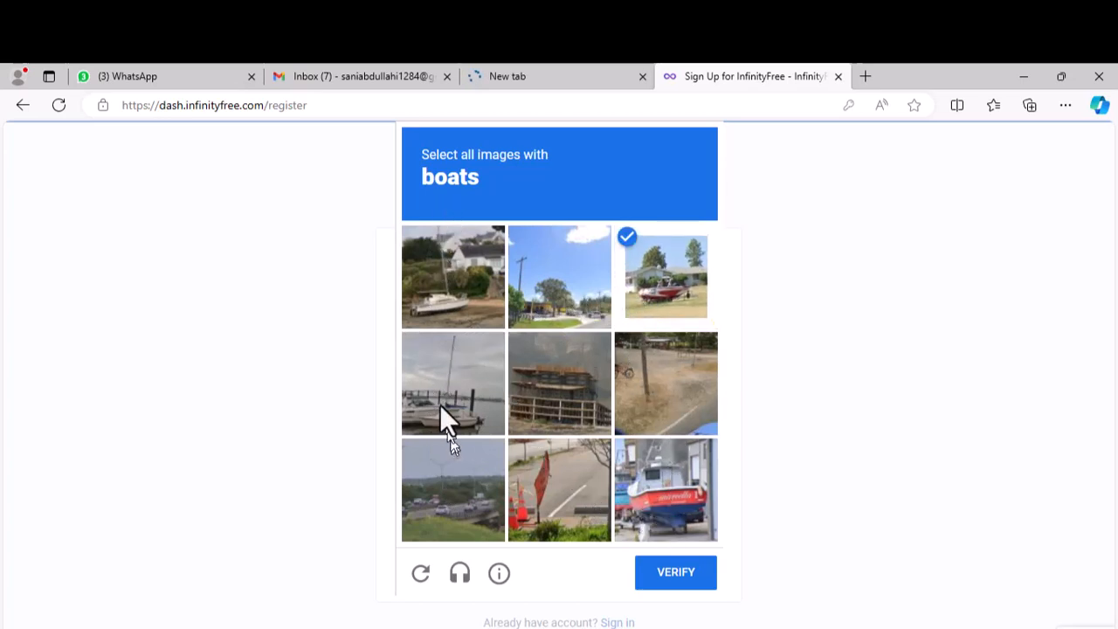
{"action": "left_click", "coordinate": [441, 407]}
{"action": "left_click", "coordinate": [450, 295]}
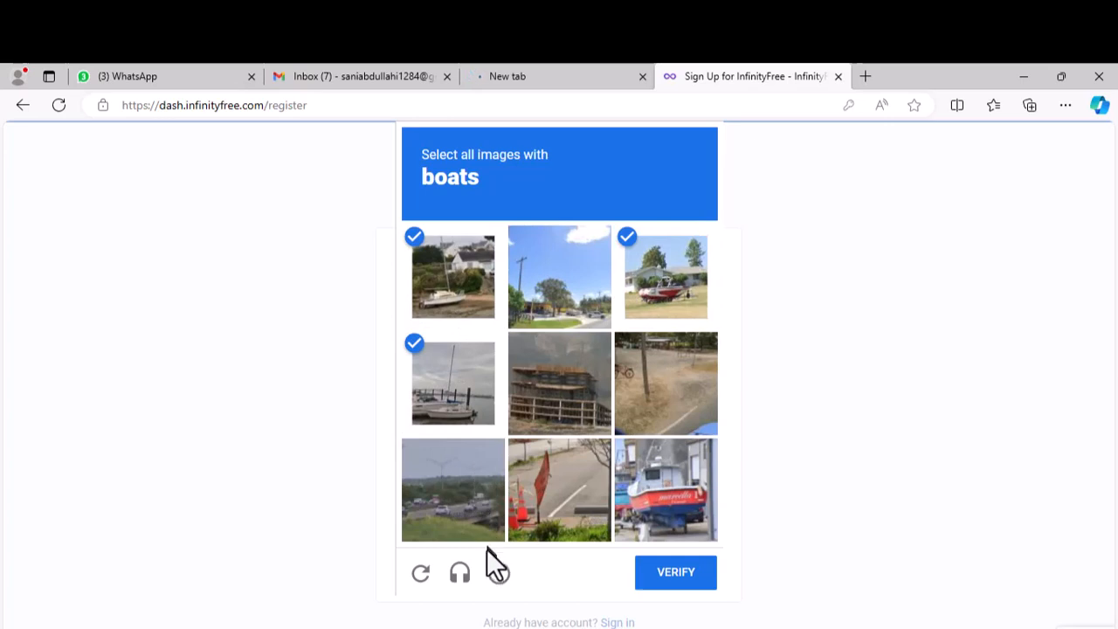
{"action": "left_click", "coordinate": [643, 514]}
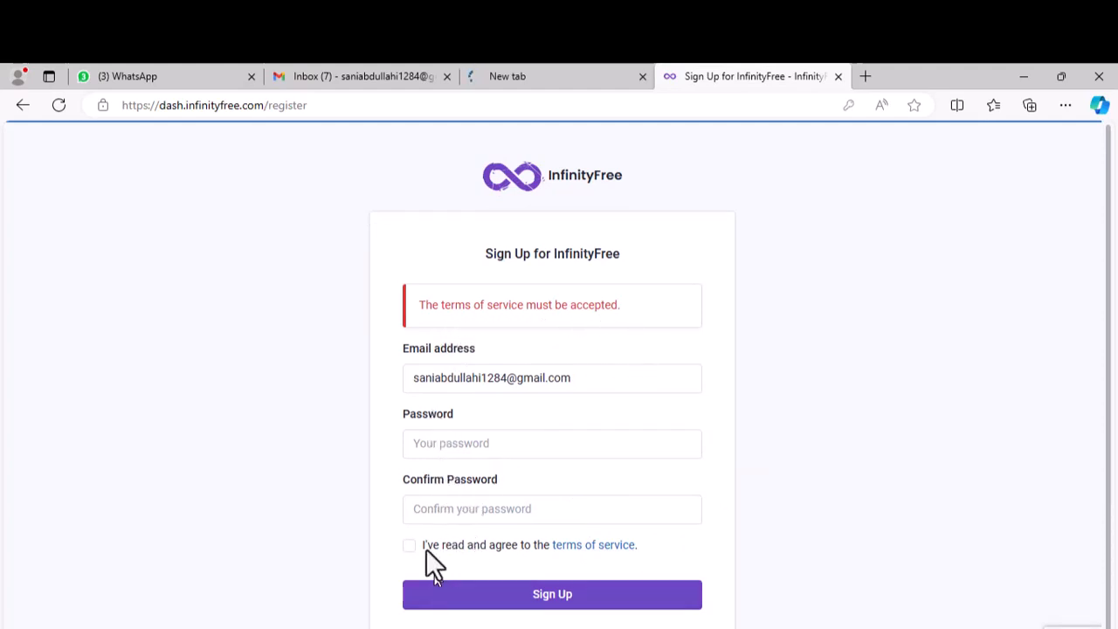
- Re-enter both passwords, accept the terms of service and resubmit sign-up
{"action": "left_click", "coordinate": [445, 443]}
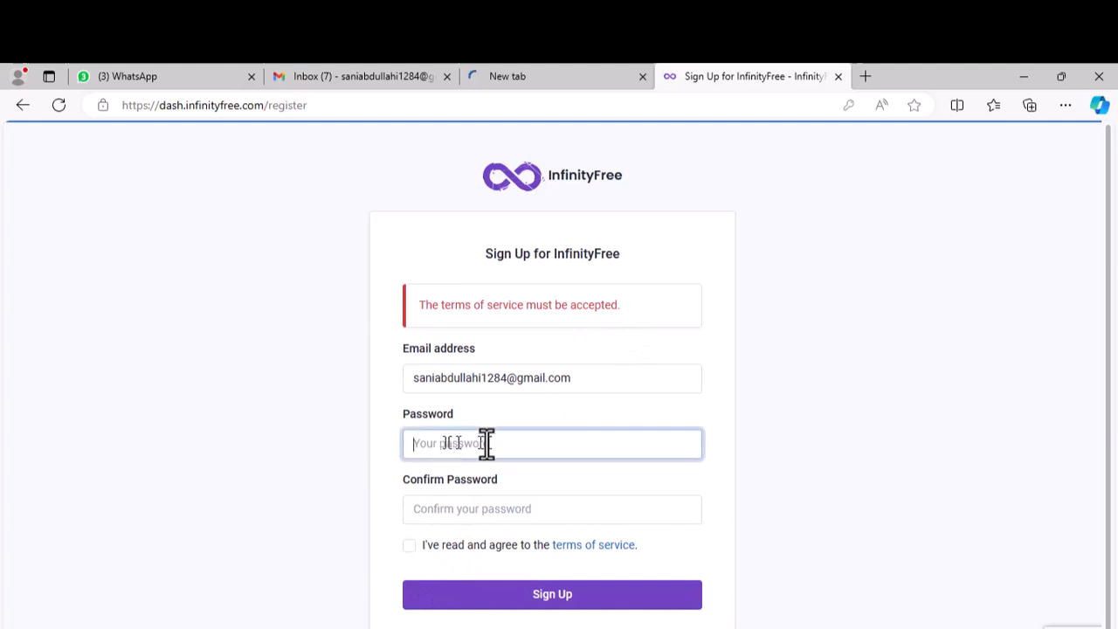
{"action": "type", "text": "•"}
{"action": "left_click", "coordinate": [473, 516]}
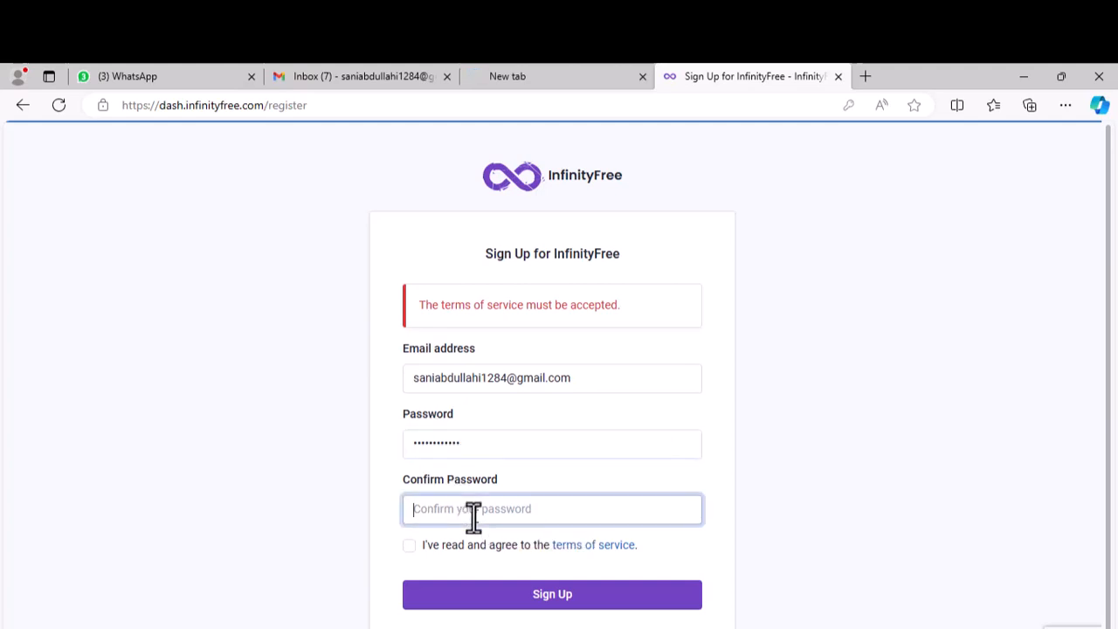
{"action": "type", "text": "•"}
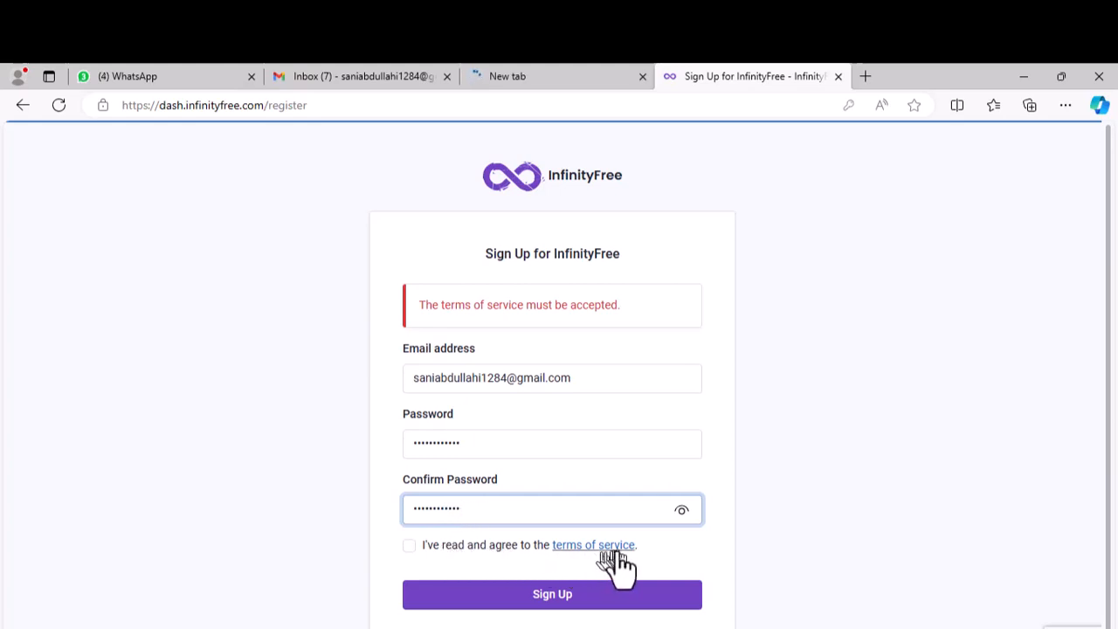
{"action": "left_click", "coordinate": [409, 545]}
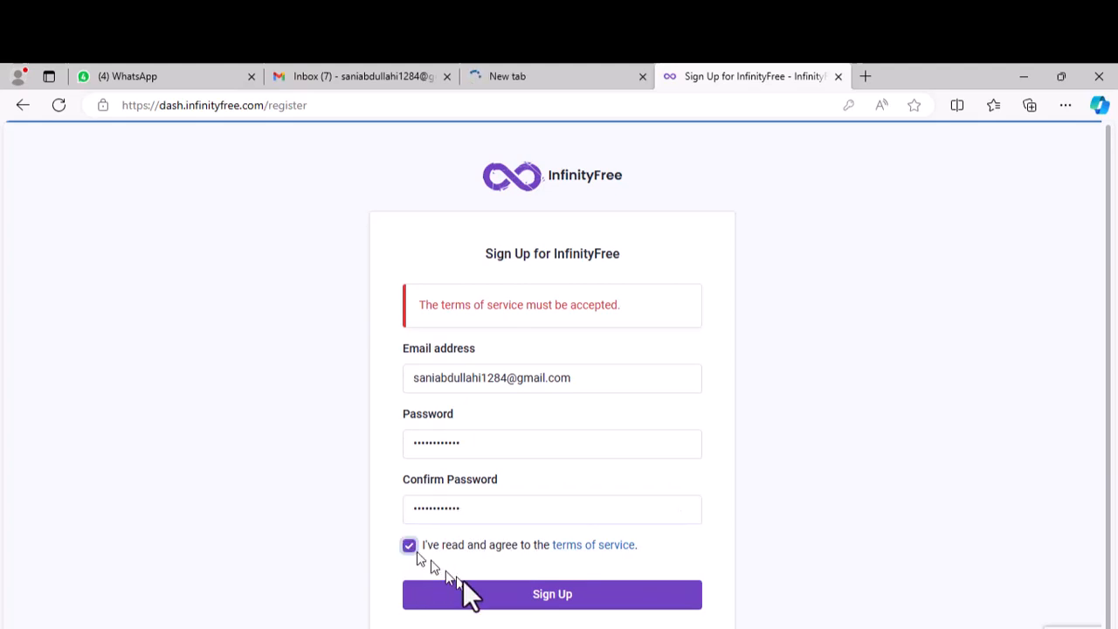
{"action": "left_click", "coordinate": [549, 603]}
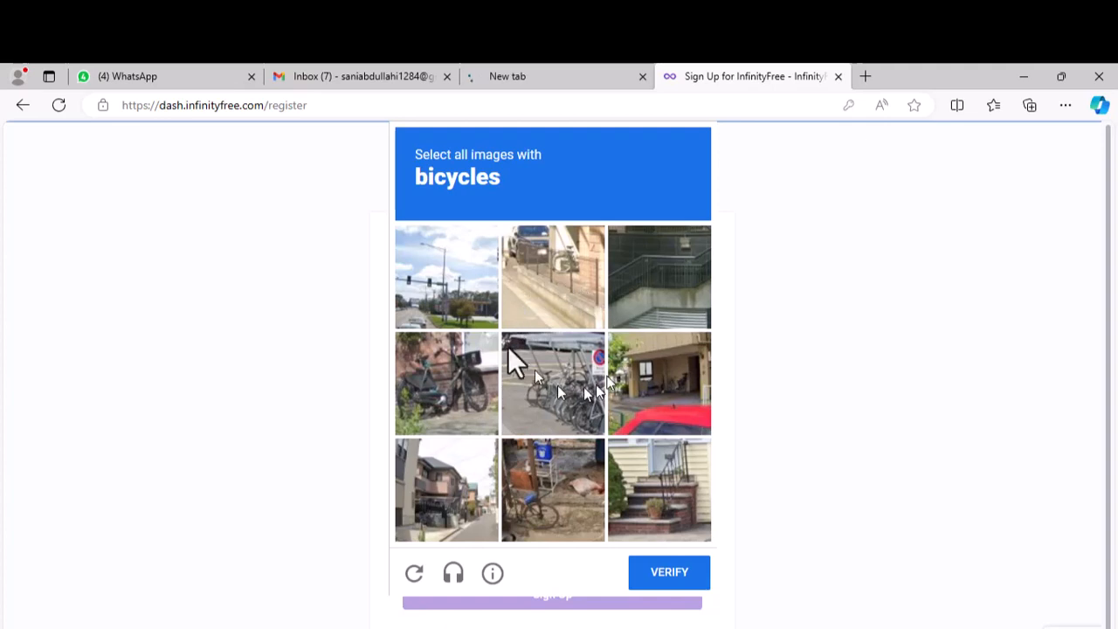
- Pass the bicycle image captcha and check the Gmail inbox for the verification email
{"action": "left_click", "coordinate": [446, 385]}
{"action": "left_click", "coordinate": [572, 387]}
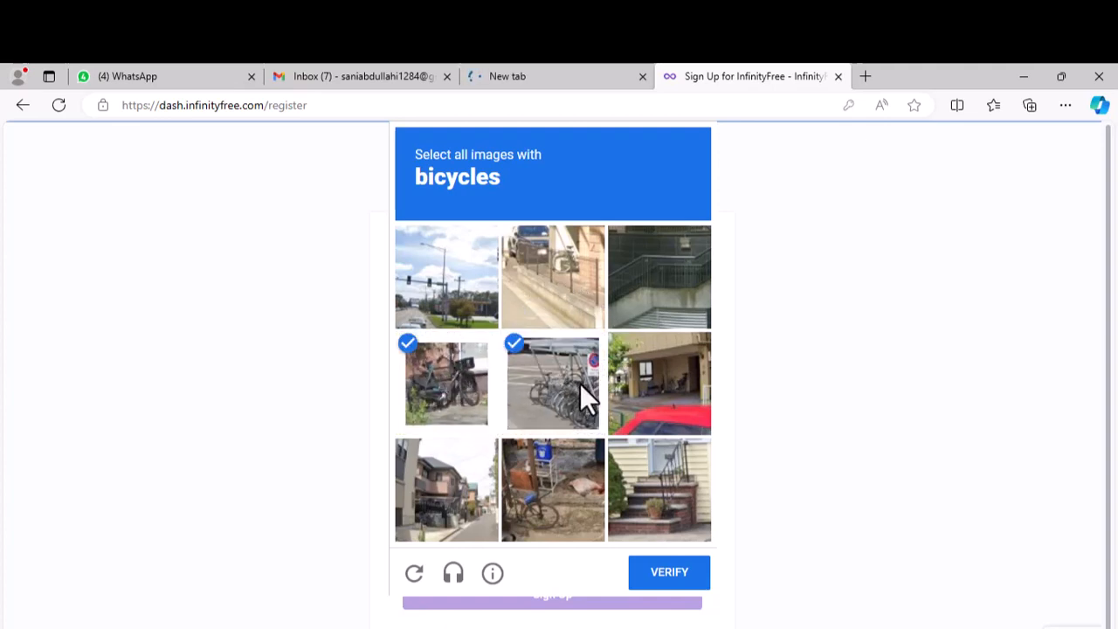
{"action": "left_click", "coordinate": [540, 511]}
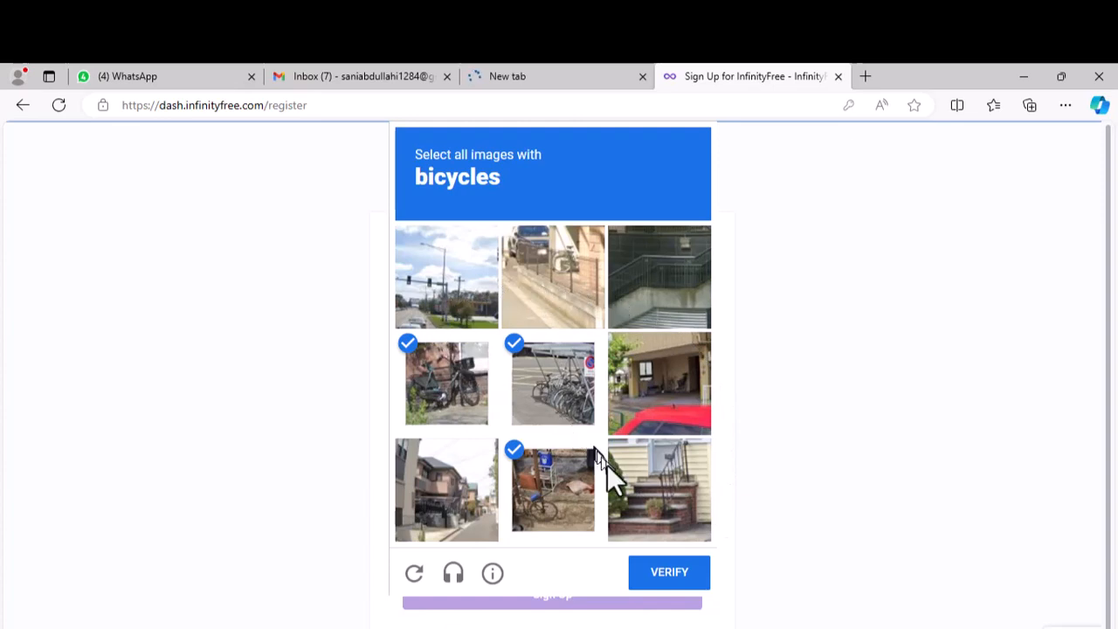
{"action": "left_click", "coordinate": [564, 292]}
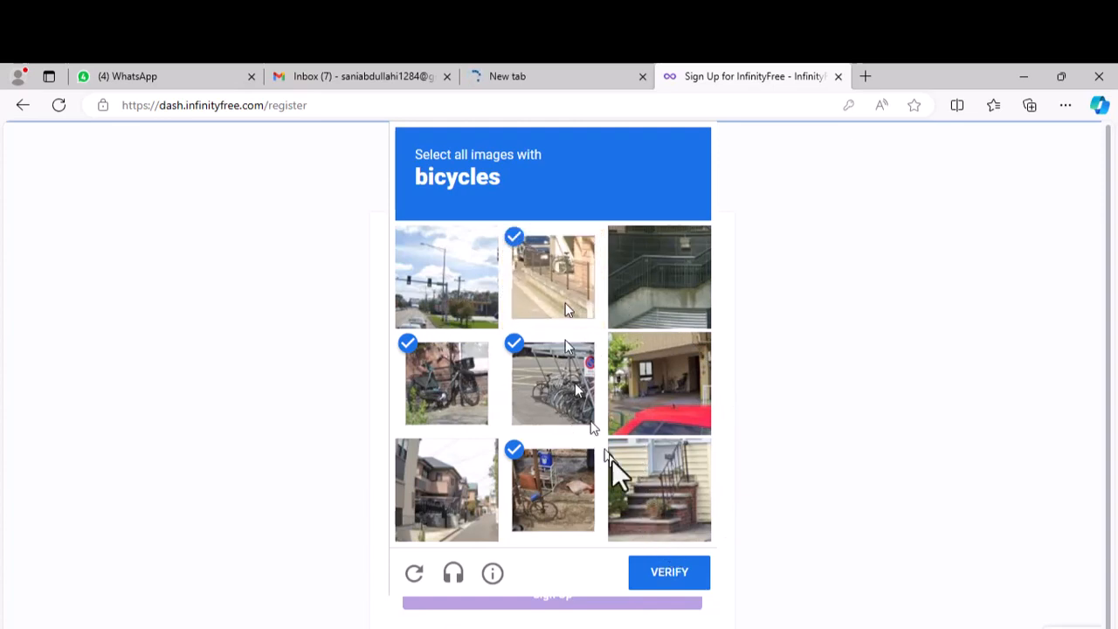
{"action": "left_click", "coordinate": [662, 573]}
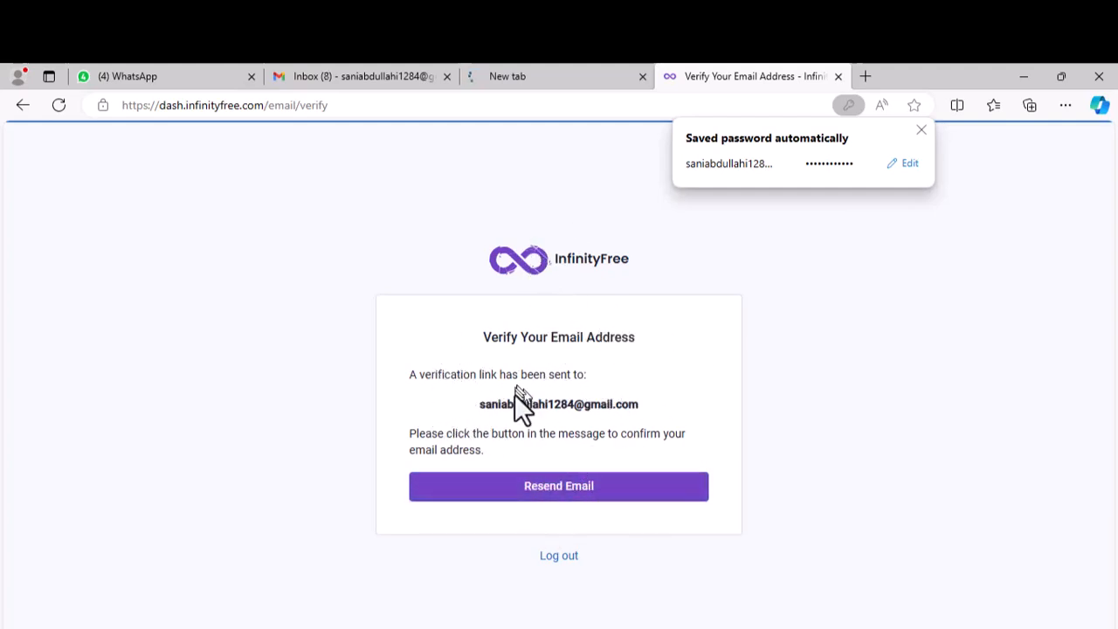
{"action": "left_click", "coordinate": [360, 77]}
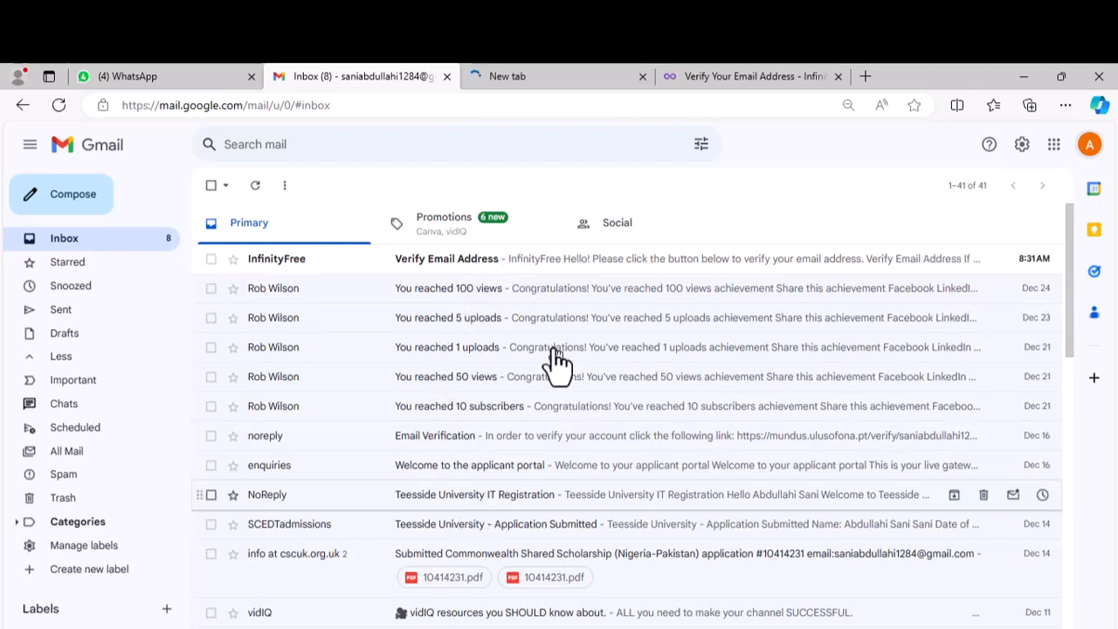
- Follow the Verify Email Address link in InfinityFree's email
{"action": "scroll", "coordinate": [709, 517], "scroll_direction": "down", "scroll_amount": 3}
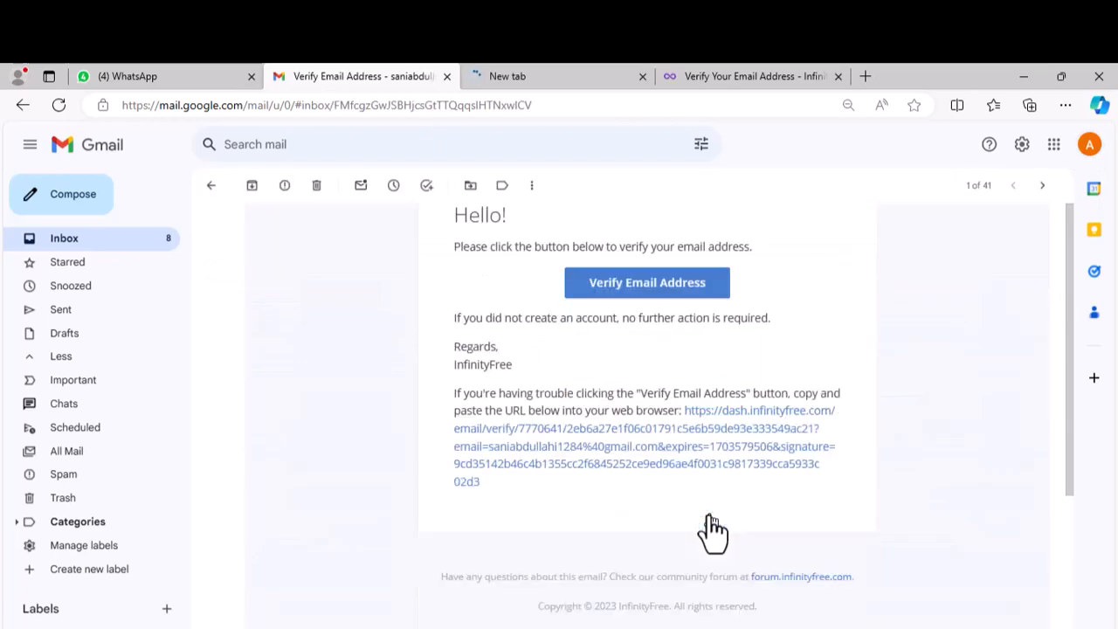
{"action": "scroll", "coordinate": [708, 520], "scroll_direction": "down", "scroll_amount": 1}
{"action": "scroll", "coordinate": [691, 490], "scroll_direction": "up", "scroll_amount": 3}
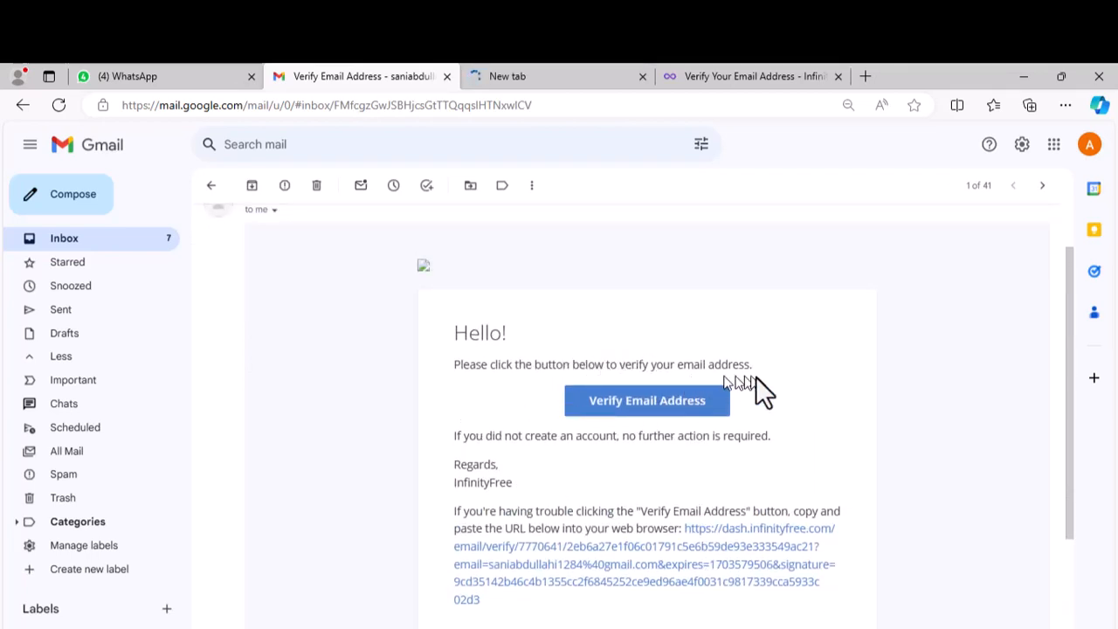
{"action": "left_click", "coordinate": [638, 406]}
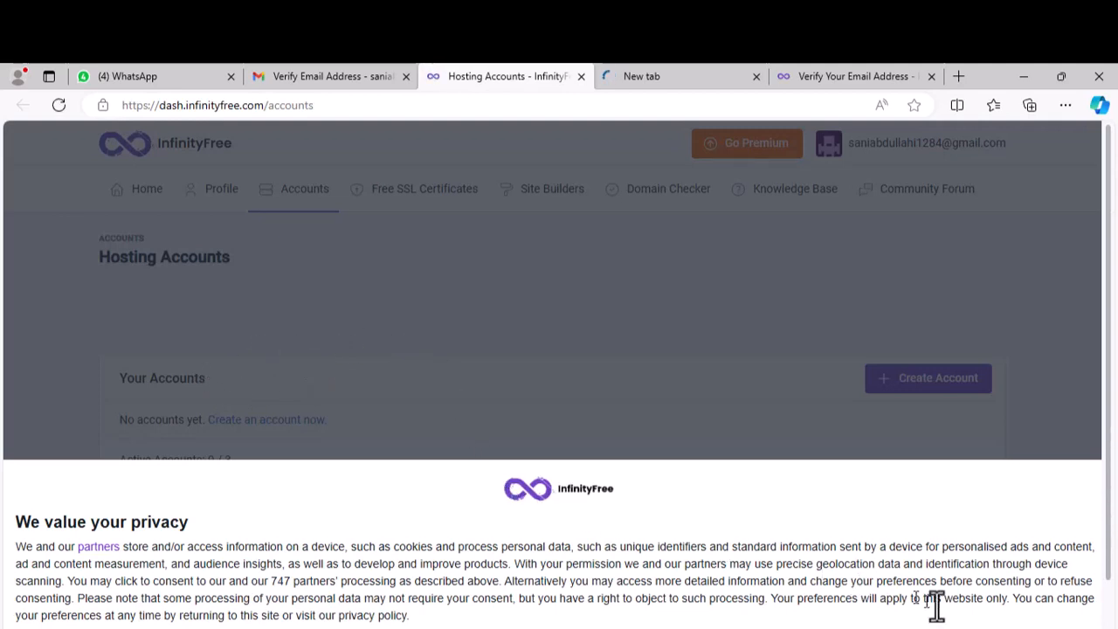
- Accept the privacy notice, start creating a hosting account and close the ad
{"action": "left_click", "coordinate": [987, 627]}
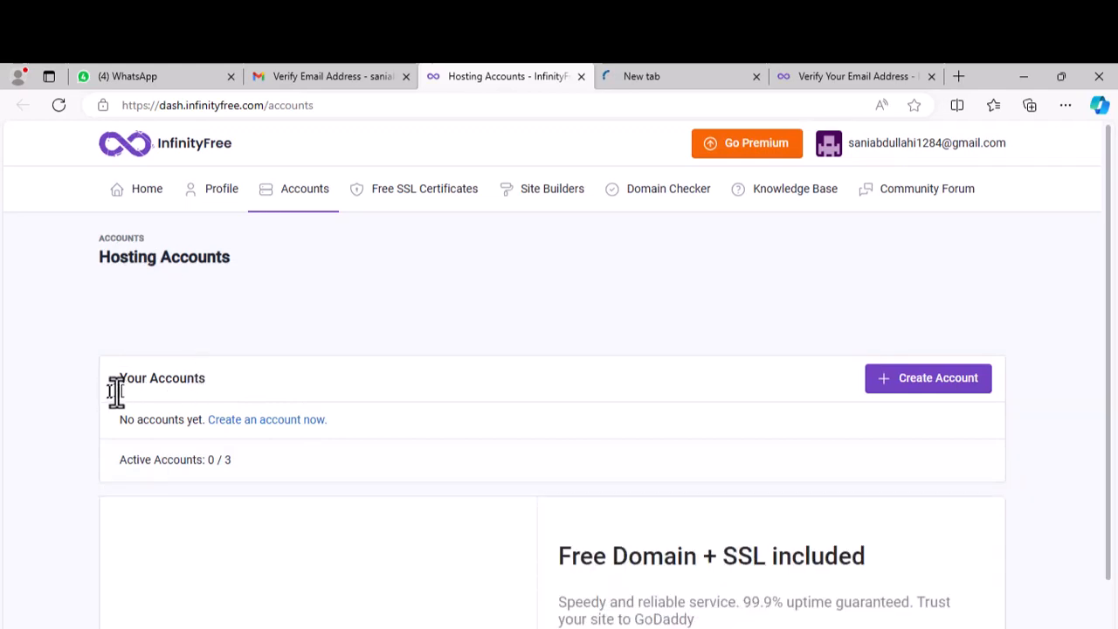
{"action": "scroll", "coordinate": [530, 376], "scroll_direction": "down", "scroll_amount": 1}
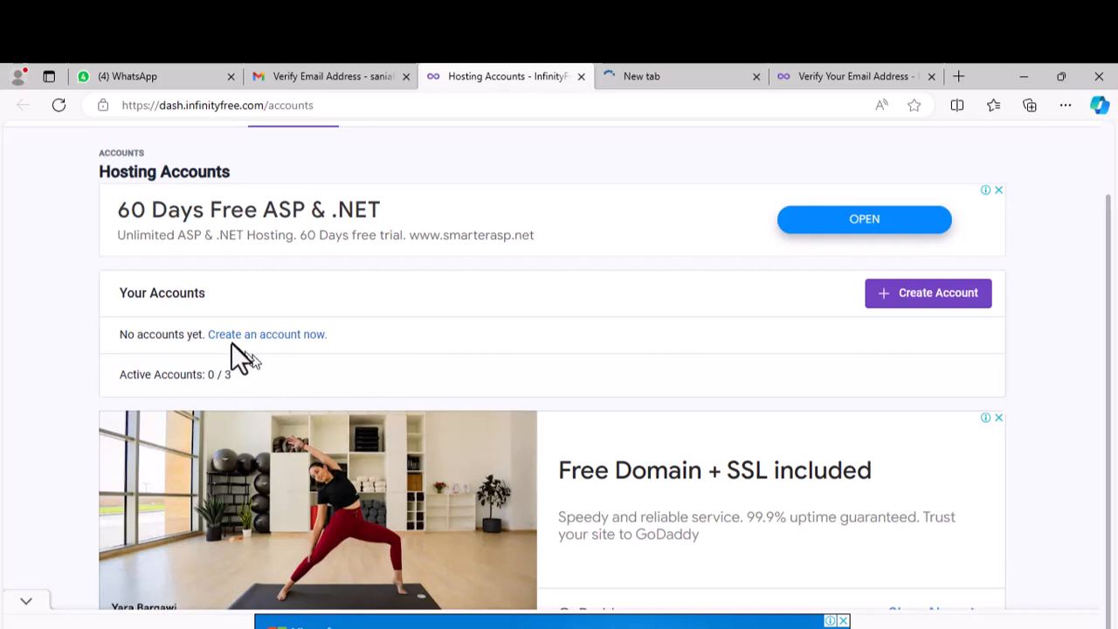
{"action": "left_click", "coordinate": [271, 341]}
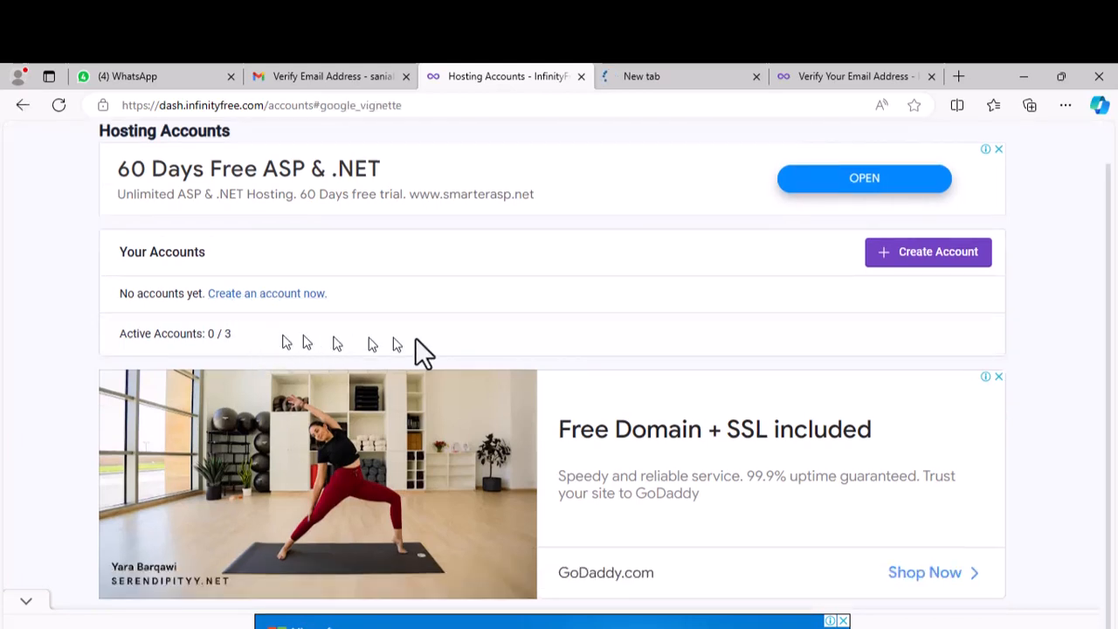
{"action": "left_click", "coordinate": [602, 472]}
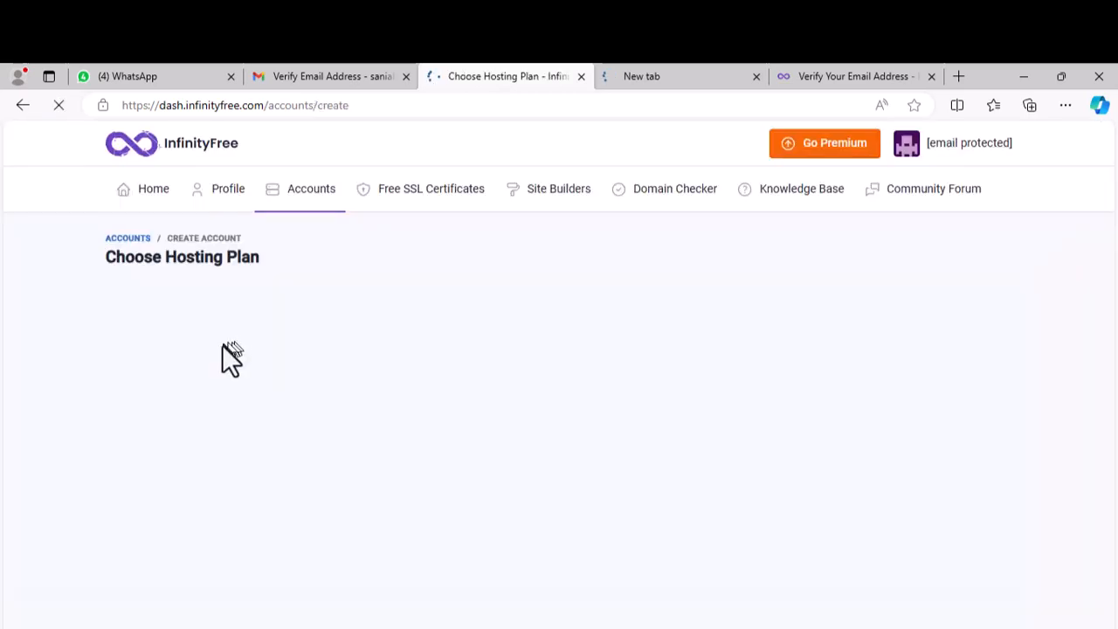
- Choose the free $0 InfinityFree hosting plan
{"action": "scroll", "coordinate": [524, 397], "scroll_direction": "down", "scroll_amount": 1}
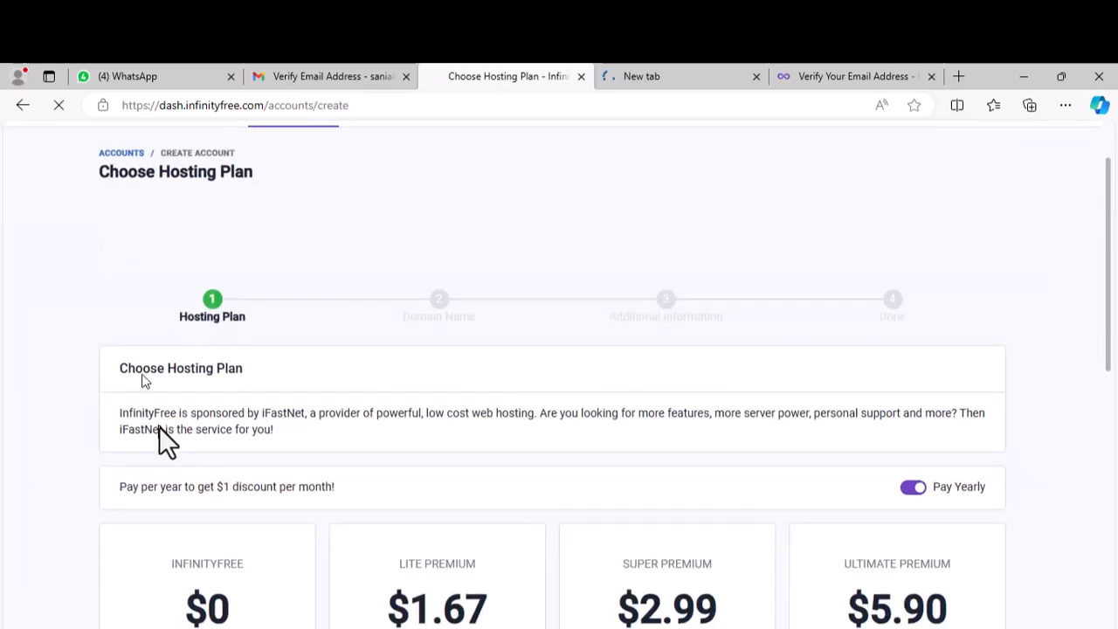
{"action": "scroll", "coordinate": [411, 393], "scroll_direction": "down", "scroll_amount": 1}
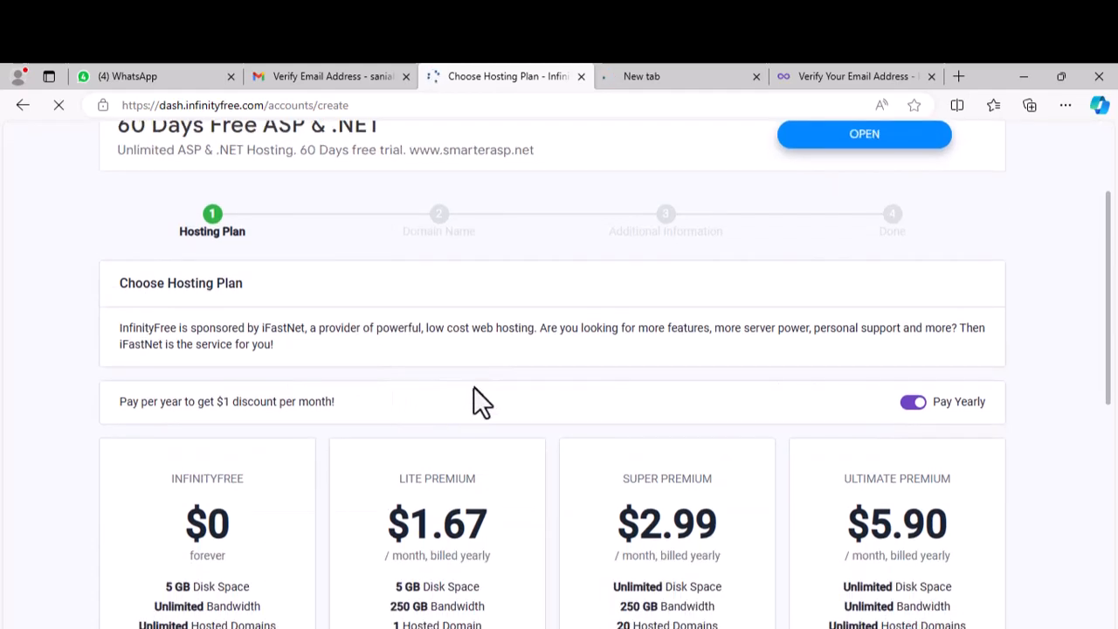
{"action": "scroll", "coordinate": [475, 398], "scroll_direction": "up", "scroll_amount": 2}
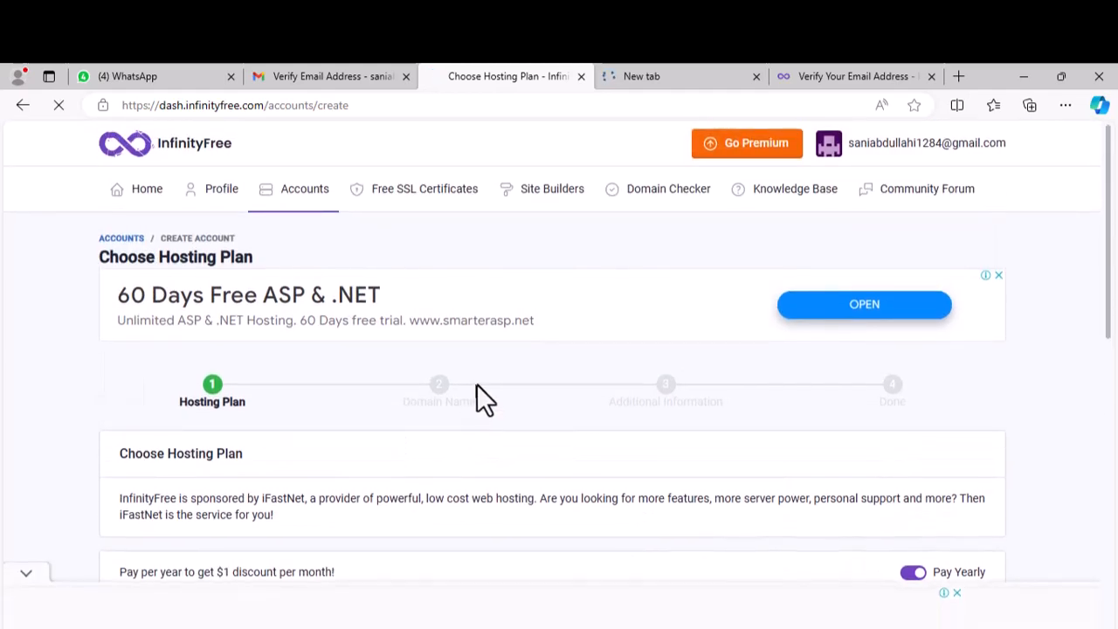
{"action": "scroll", "coordinate": [476, 388], "scroll_direction": "down", "scroll_amount": 7}
{"action": "scroll", "coordinate": [482, 399], "scroll_direction": "down", "scroll_amount": 3}
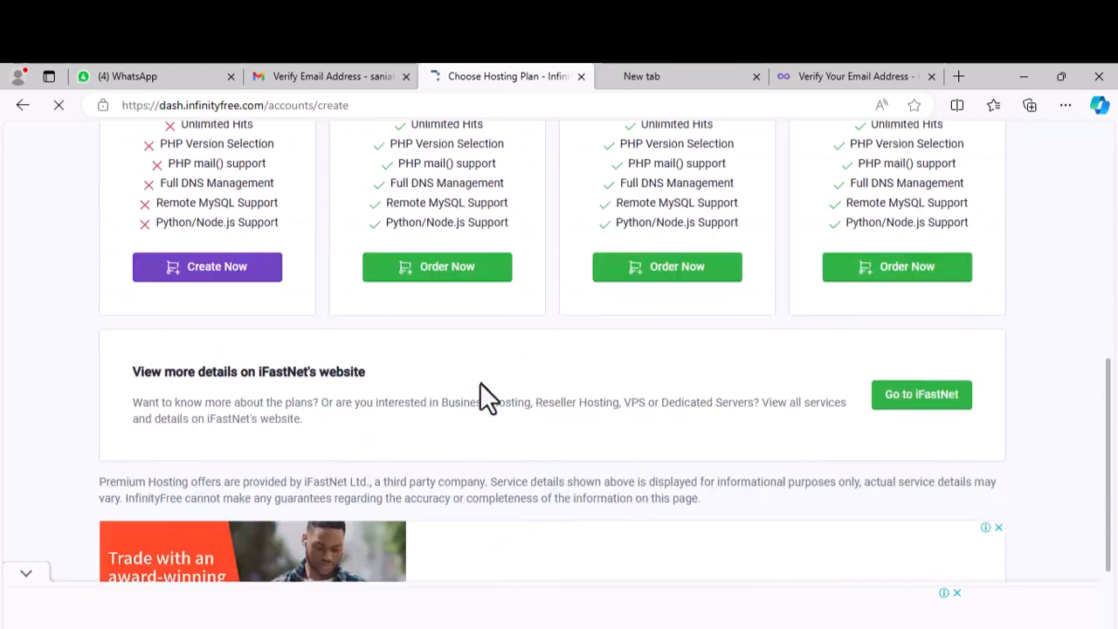
{"action": "scroll", "coordinate": [476, 393], "scroll_direction": "up", "scroll_amount": 5}
{"action": "scroll", "coordinate": [473, 380], "scroll_direction": "up", "scroll_amount": 8}
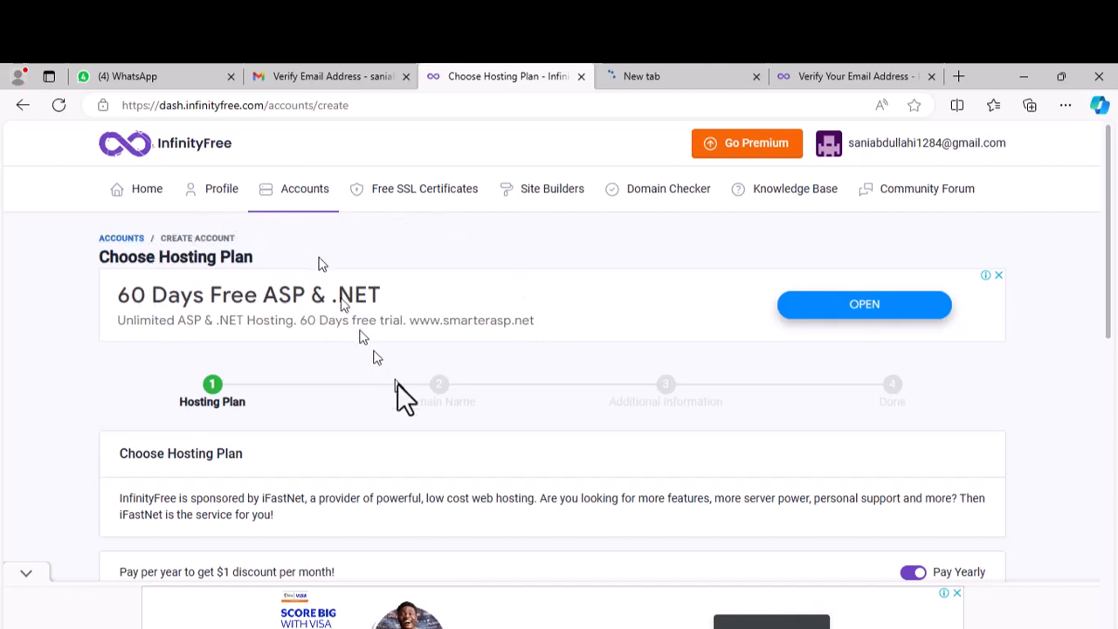
{"action": "scroll", "coordinate": [871, 460], "scroll_direction": "down", "scroll_amount": 2}
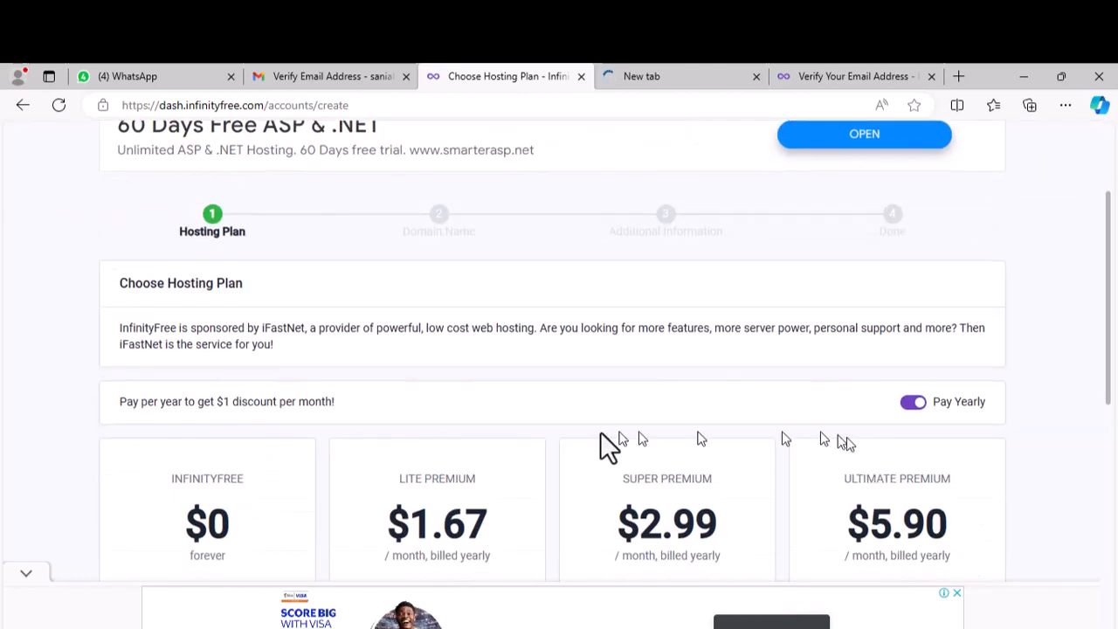
{"action": "scroll", "coordinate": [295, 379], "scroll_direction": "down", "scroll_amount": 4}
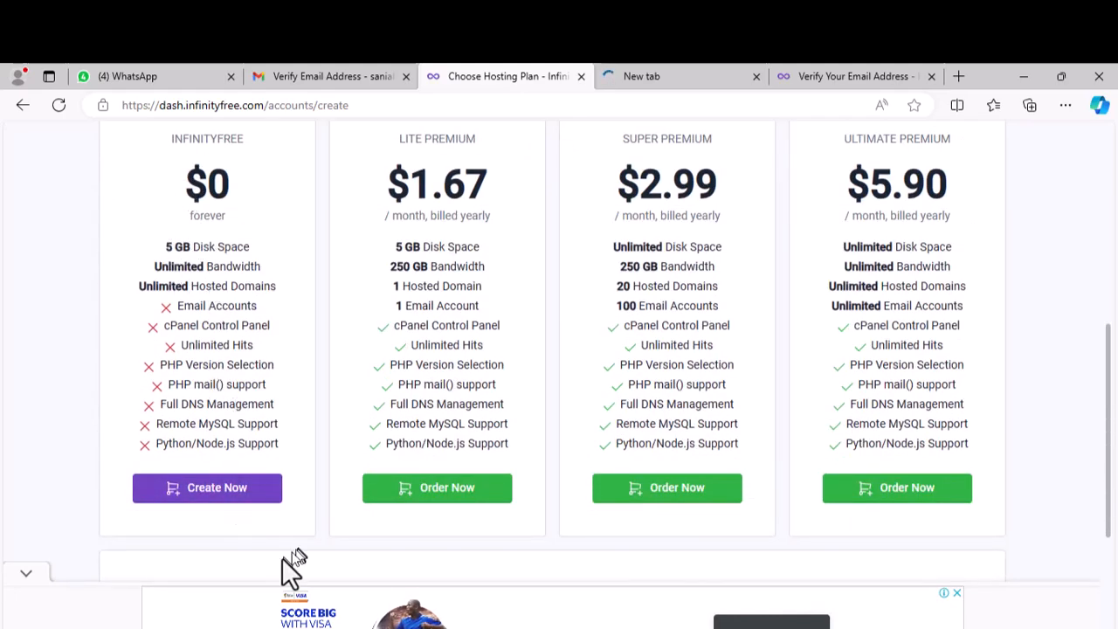
{"action": "left_click", "coordinate": [200, 503]}
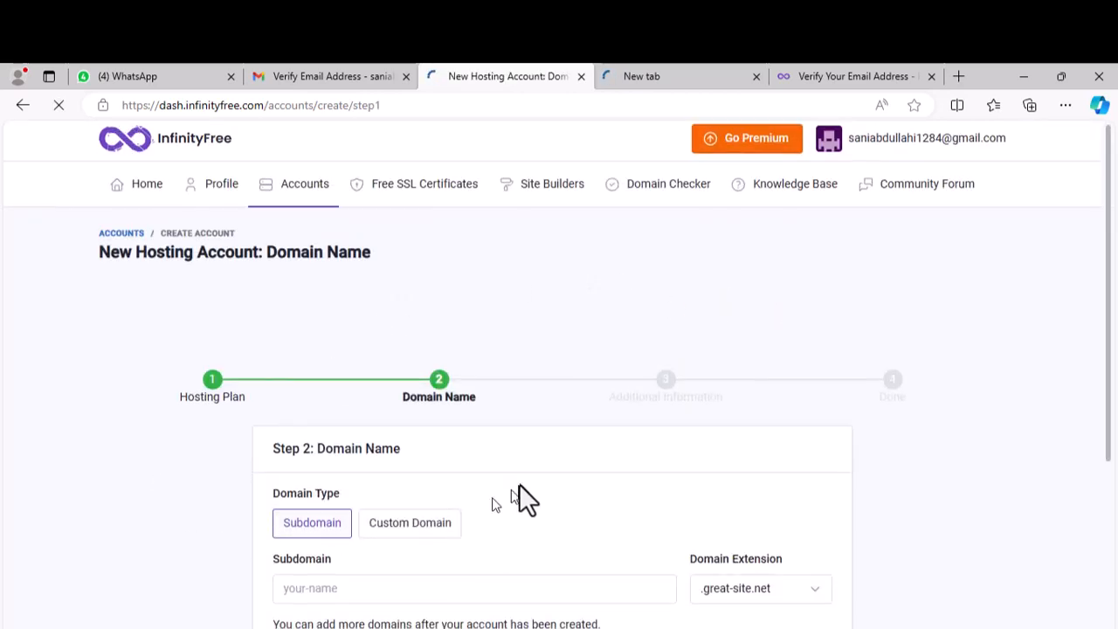
- Check availability of subdomain 'practice' with the .kesug.com extension
{"action": "scroll", "coordinate": [612, 437], "scroll_direction": "down", "scroll_amount": 1}
{"action": "scroll", "coordinate": [618, 474], "scroll_direction": "down", "scroll_amount": 1}
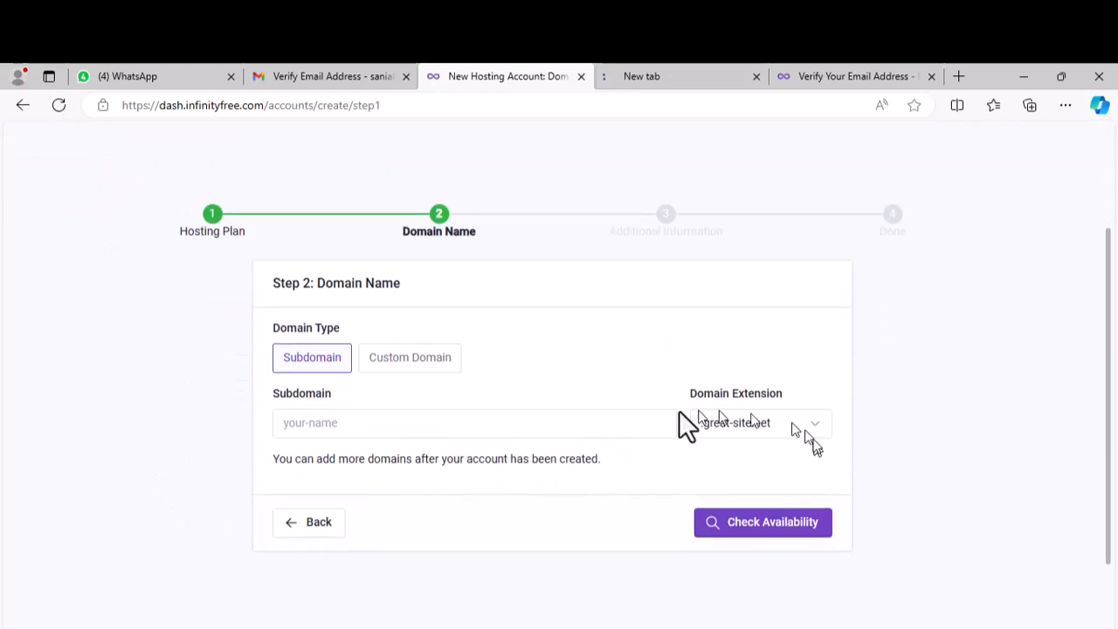
{"action": "left_click", "coordinate": [346, 428]}
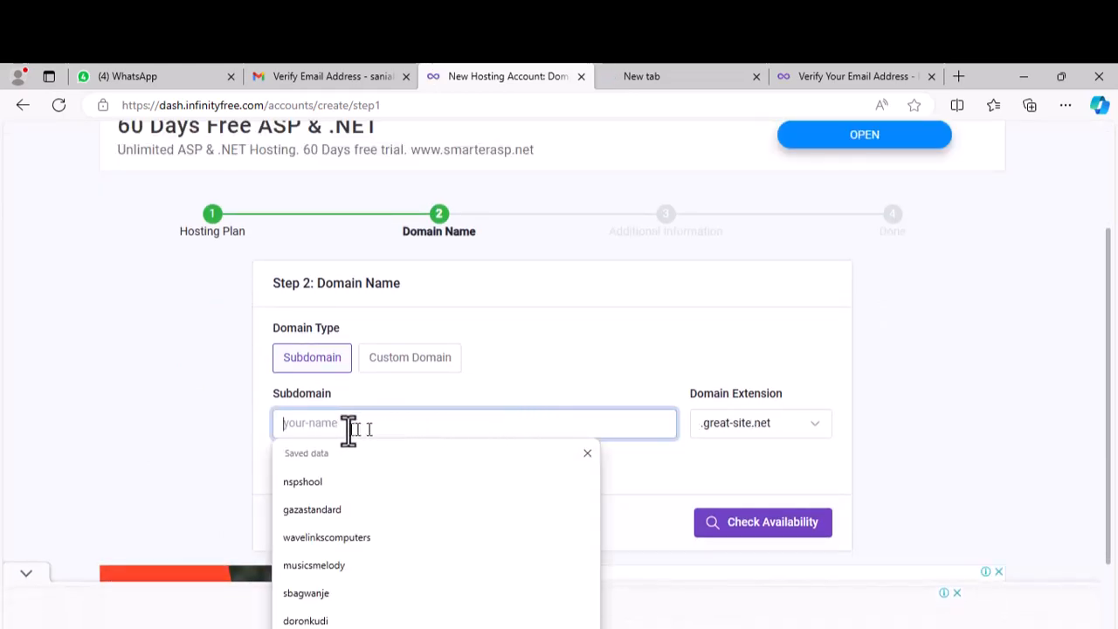
{"action": "scroll", "coordinate": [514, 381], "scroll_direction": "down", "scroll_amount": 1}
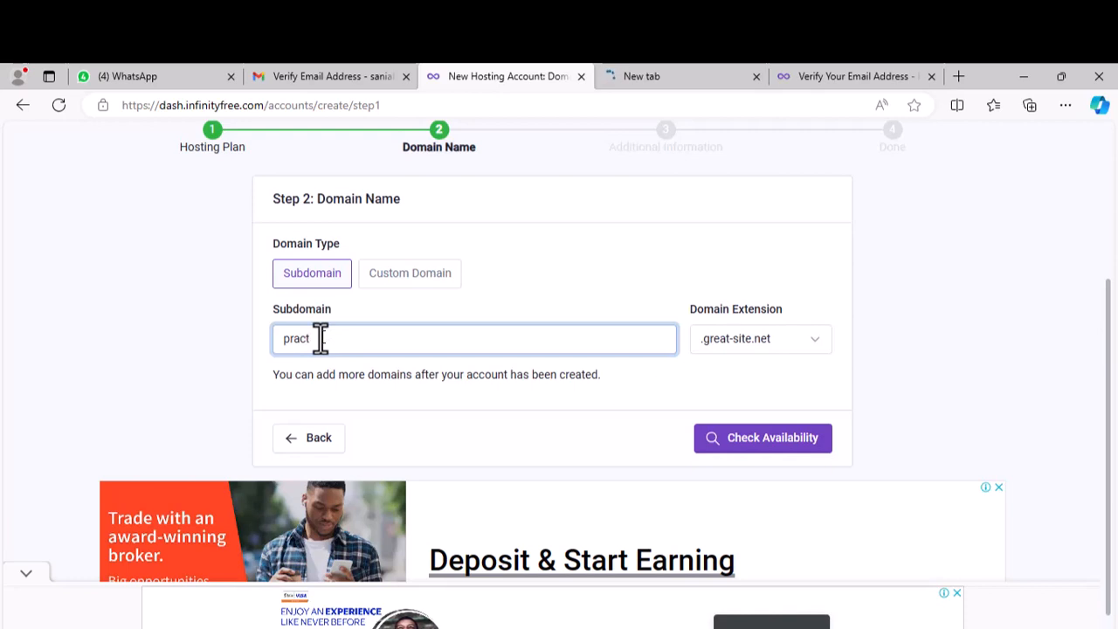
{"action": "type", "text": "ic"}
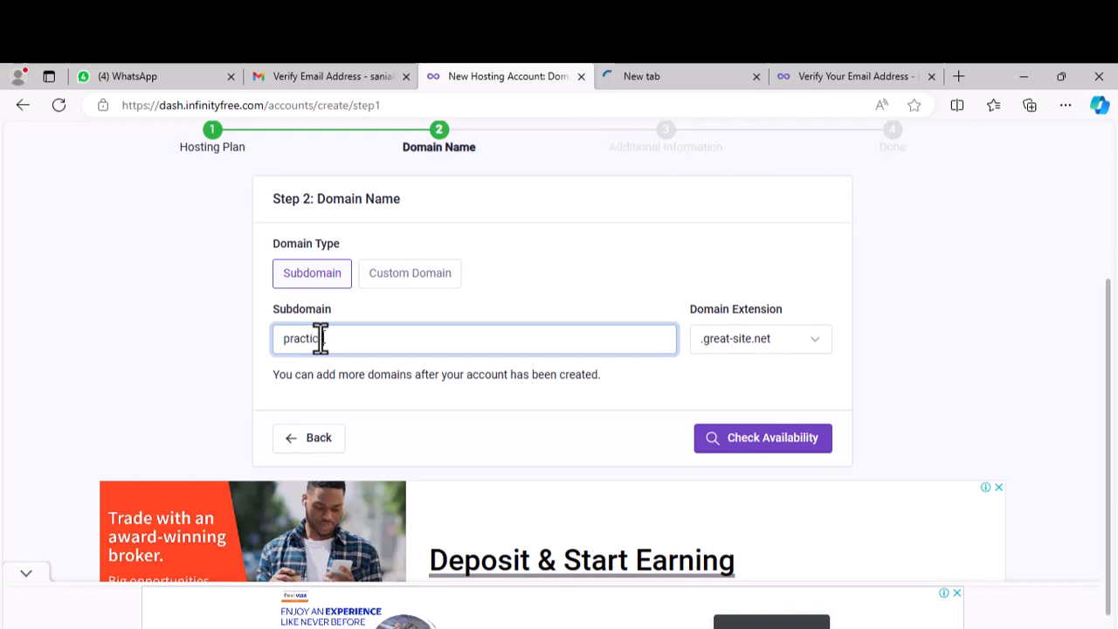
{"action": "type", "text": "e"}
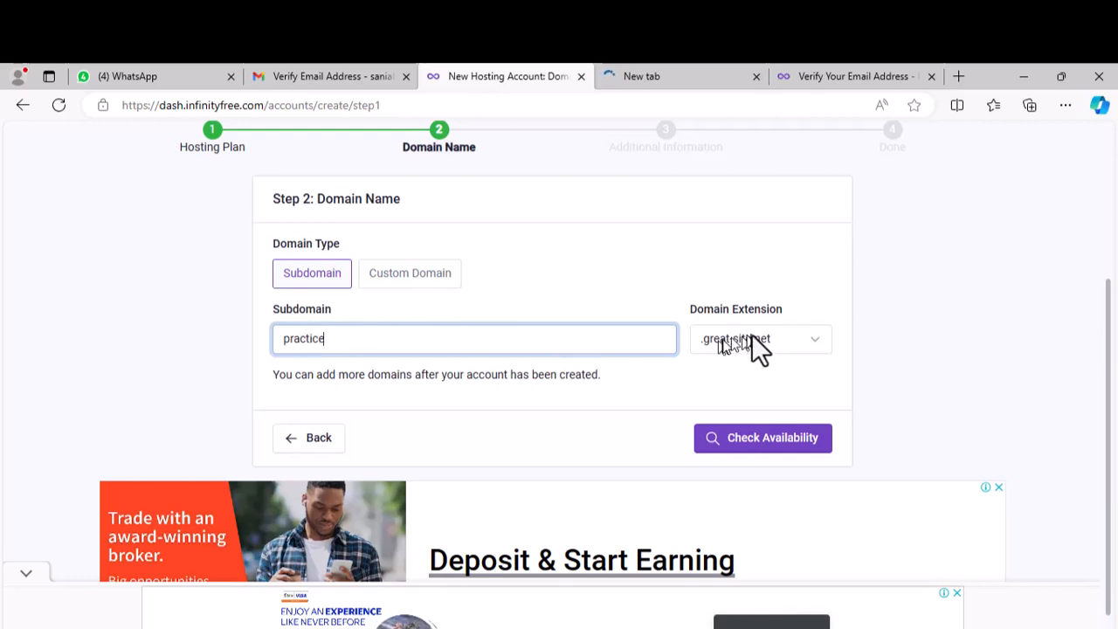
{"action": "left_click", "coordinate": [797, 338]}
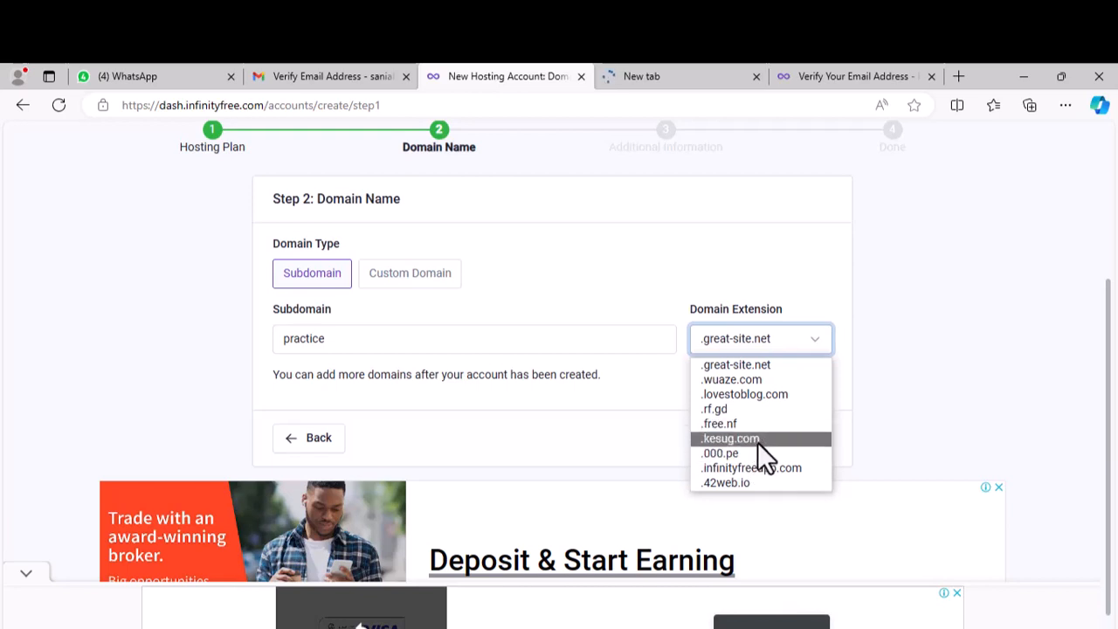
{"action": "left_click", "coordinate": [756, 441]}
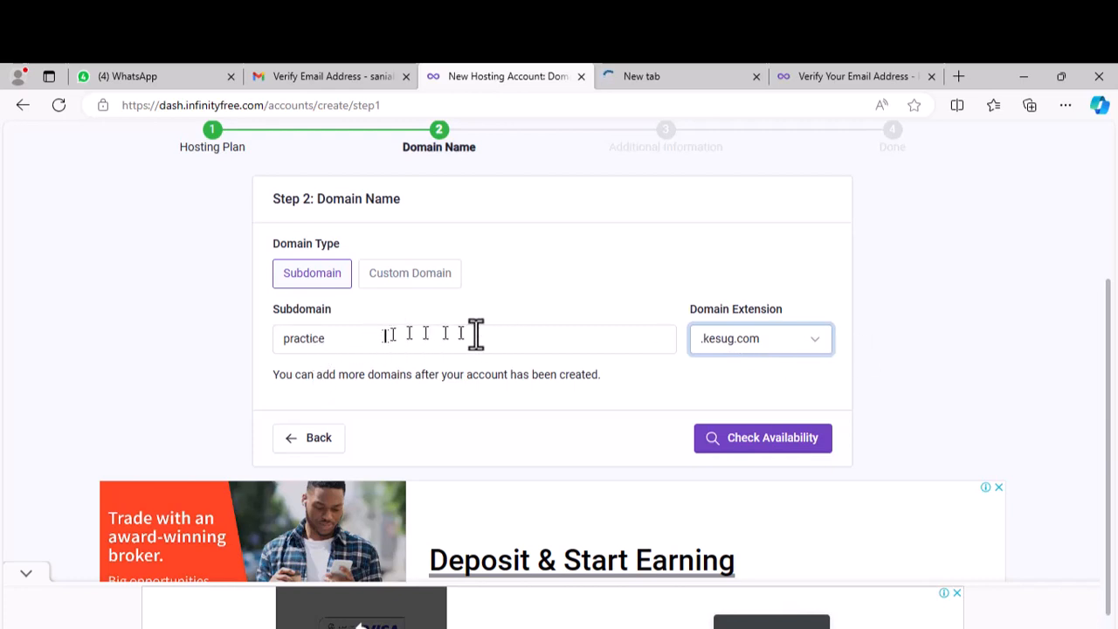
{"action": "left_click", "coordinate": [770, 451]}
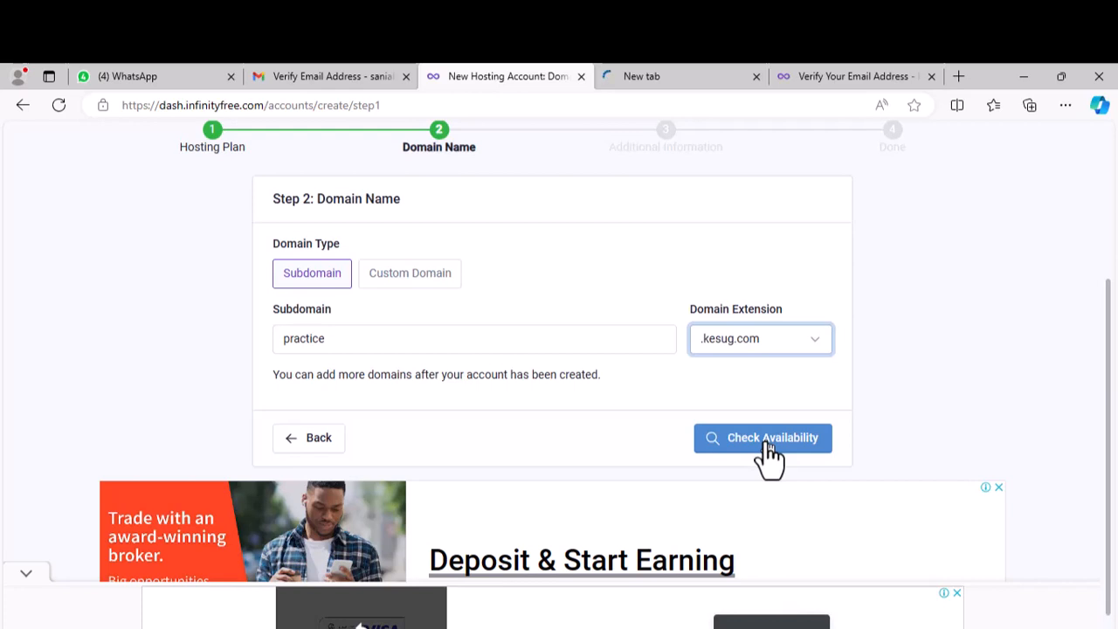
{"action": "left_click", "coordinate": [770, 450]}
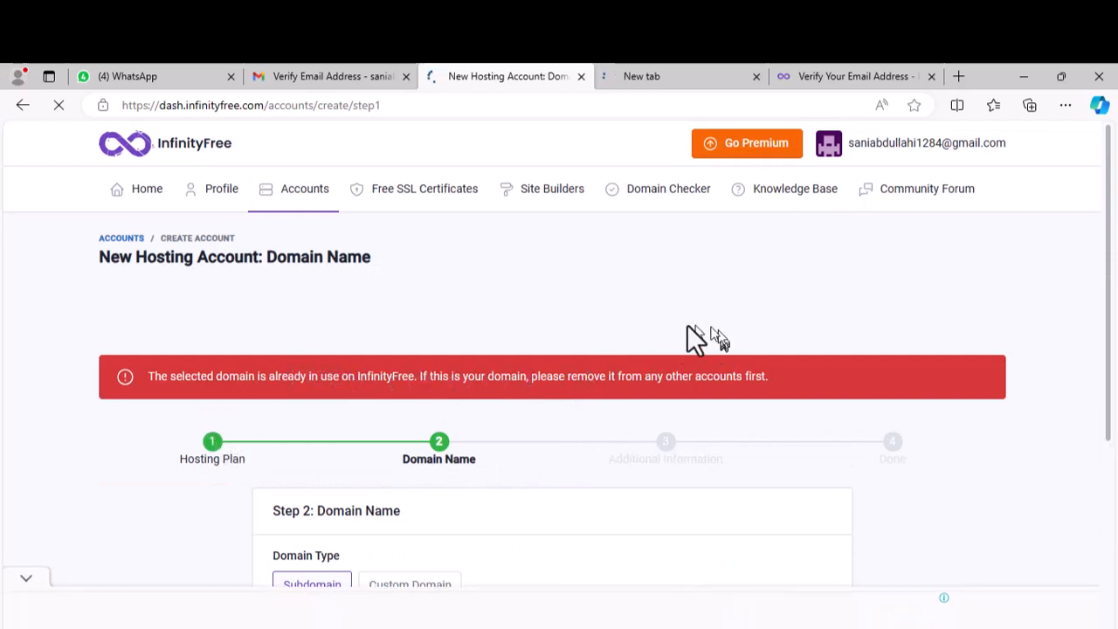
- Change the subdomain to 'shopnow' and check shopnow.kesug.com availability
{"action": "scroll", "coordinate": [617, 439], "scroll_direction": "down", "scroll_amount": 1}
{"action": "scroll", "coordinate": [616, 437], "scroll_direction": "down", "scroll_amount": 2}
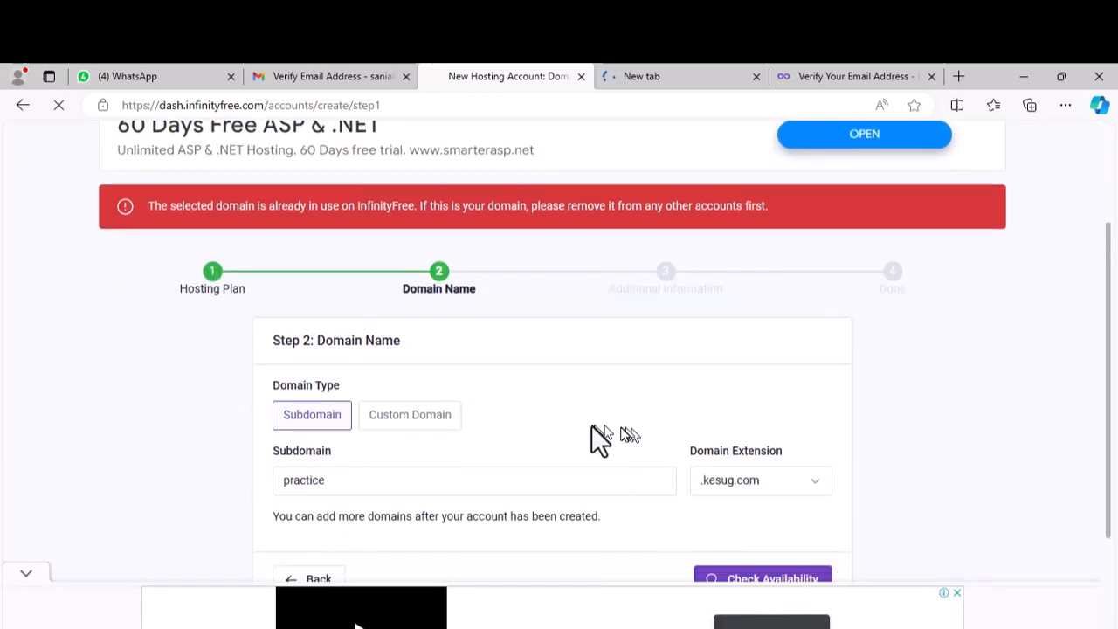
{"action": "scroll", "coordinate": [566, 429], "scroll_direction": "down", "scroll_amount": 1}
{"action": "left_click", "coordinate": [354, 398]}
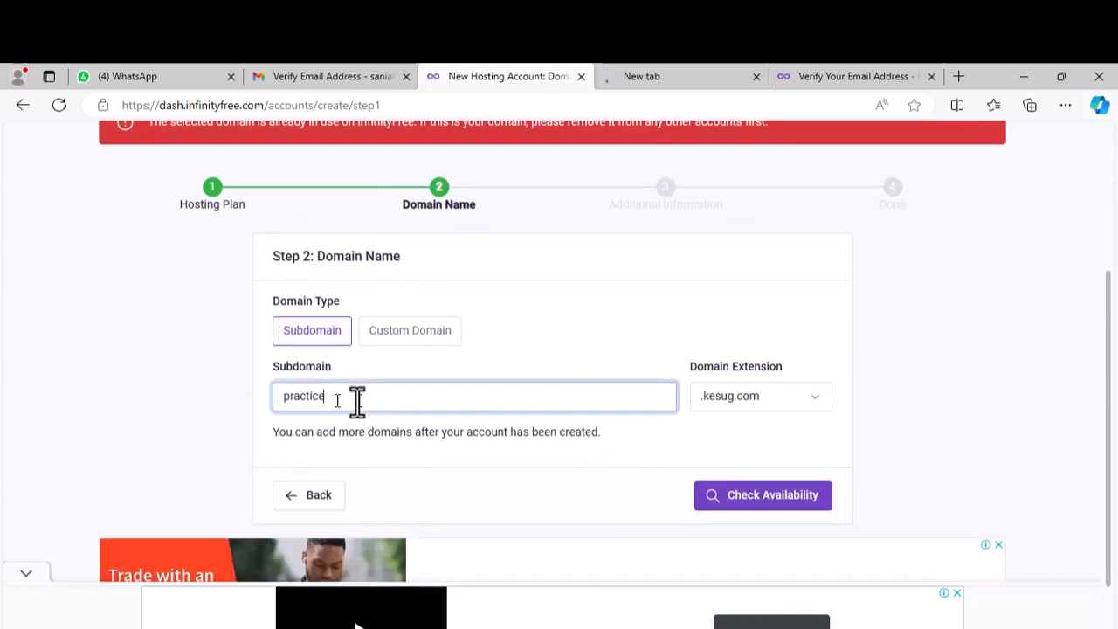
{"action": "key", "text": "BackSpace"}
{"action": "key", "text": "BackSpace"}
{"action": "key", "text": "BackSpace"}
{"action": "key", "text": "BackSpace"}
{"action": "key", "text": "BackSpace"}
{"action": "key", "text": "BackSpace"}
{"action": "key", "text": "BackSpace"}
{"action": "key", "text": "BackSpace"}
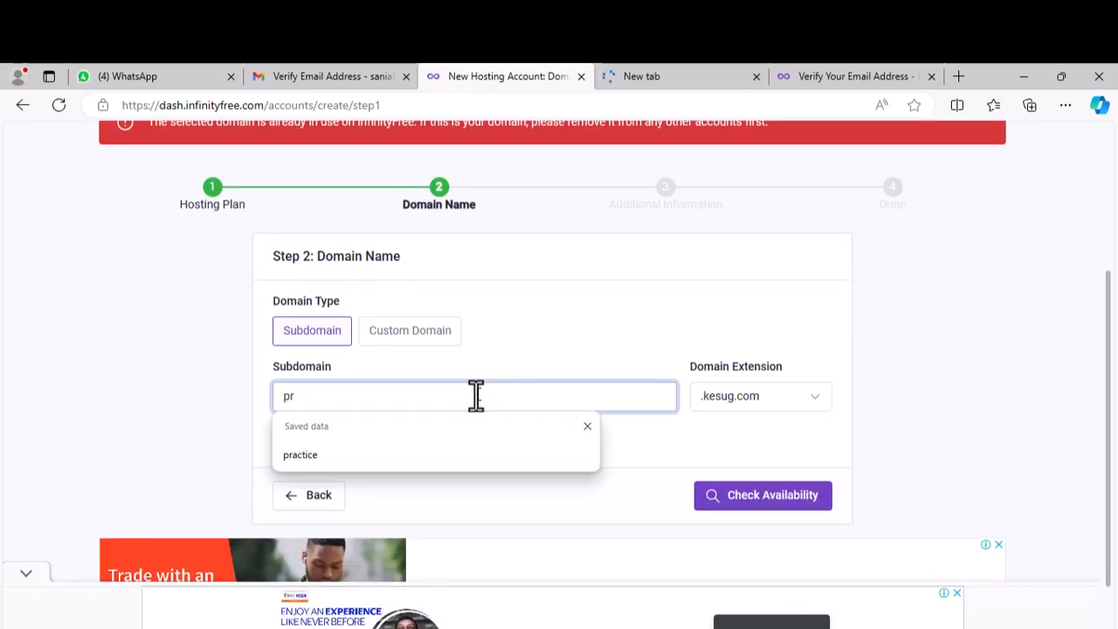
{"action": "type", "text": "goon"}
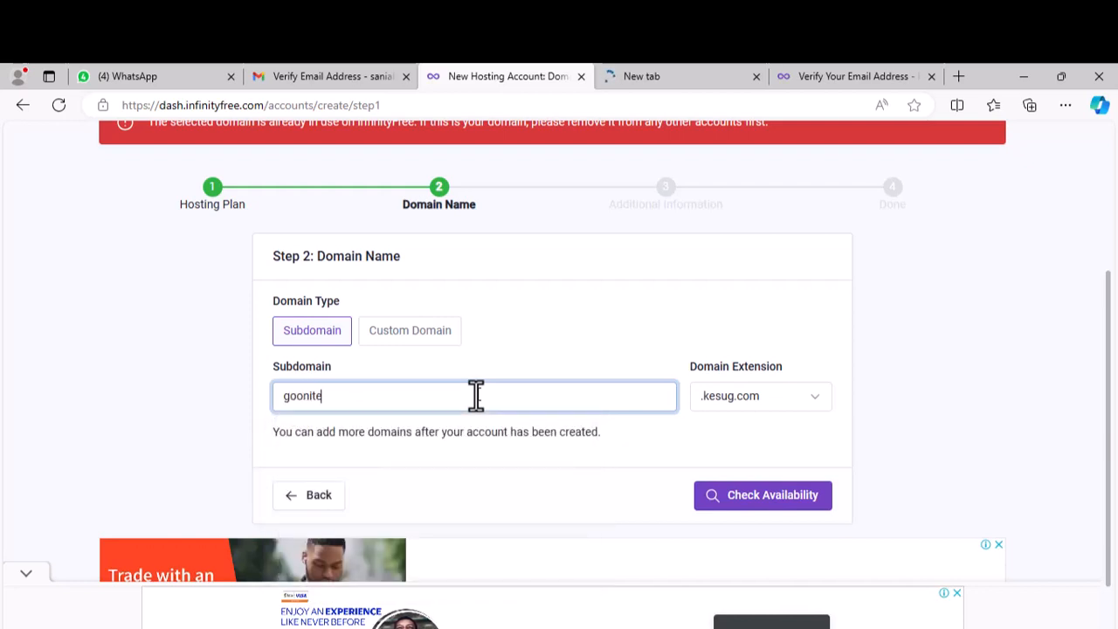
{"action": "type", "text": "it"}
{"action": "key", "text": "BackSpace"}
{"action": "key", "text": "BackSpace"}
{"action": "key", "text": "BackSpace"}
{"action": "key", "text": "BackSpace"}
{"action": "key", "text": "BackSpace"}
{"action": "key", "text": "BackSpace"}
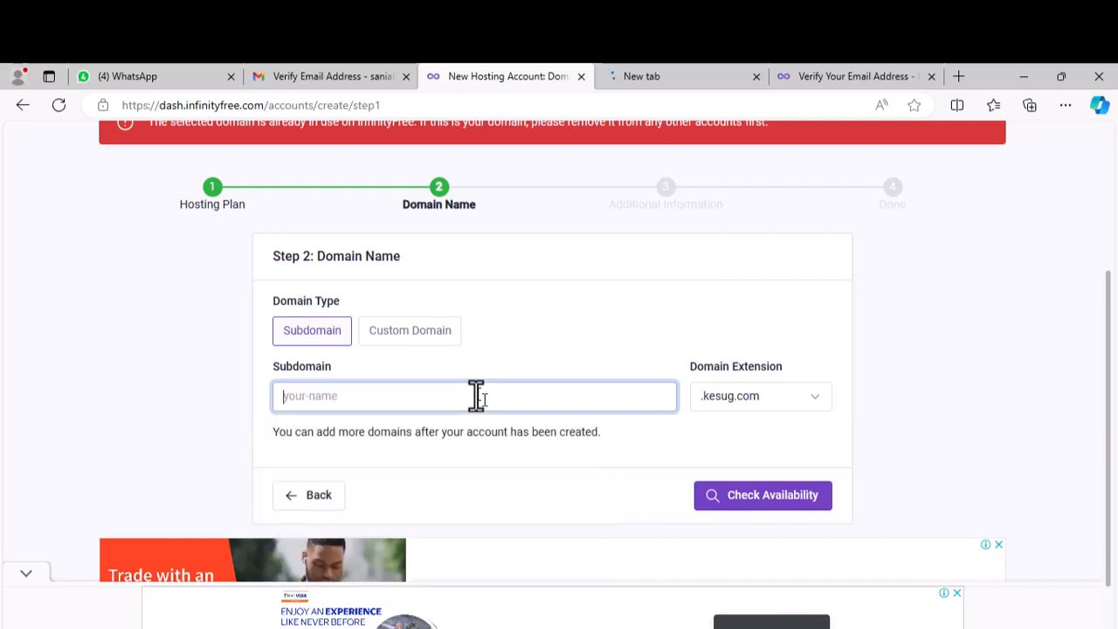
{"action": "type", "text": "s"}
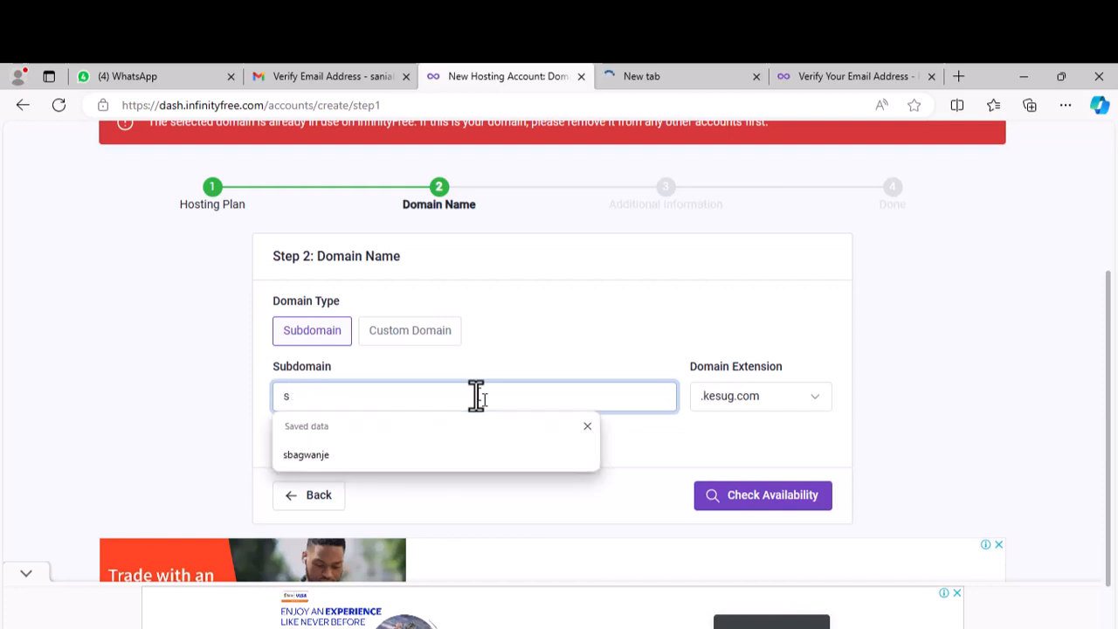
{"action": "type", "text": "hopnow"}
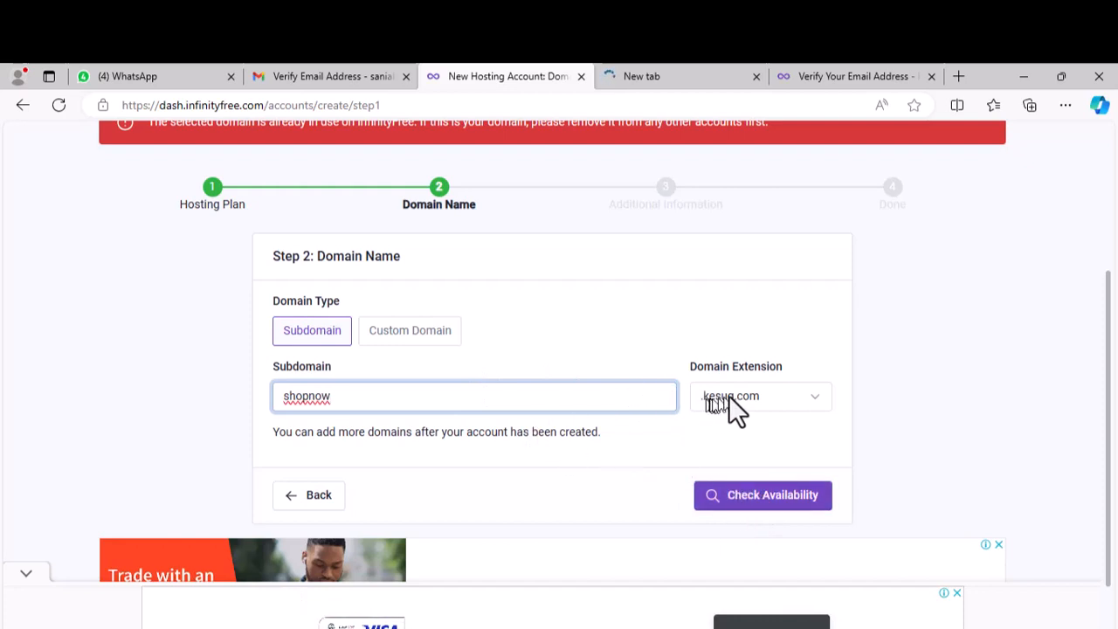
{"action": "left_click", "coordinate": [757, 518]}
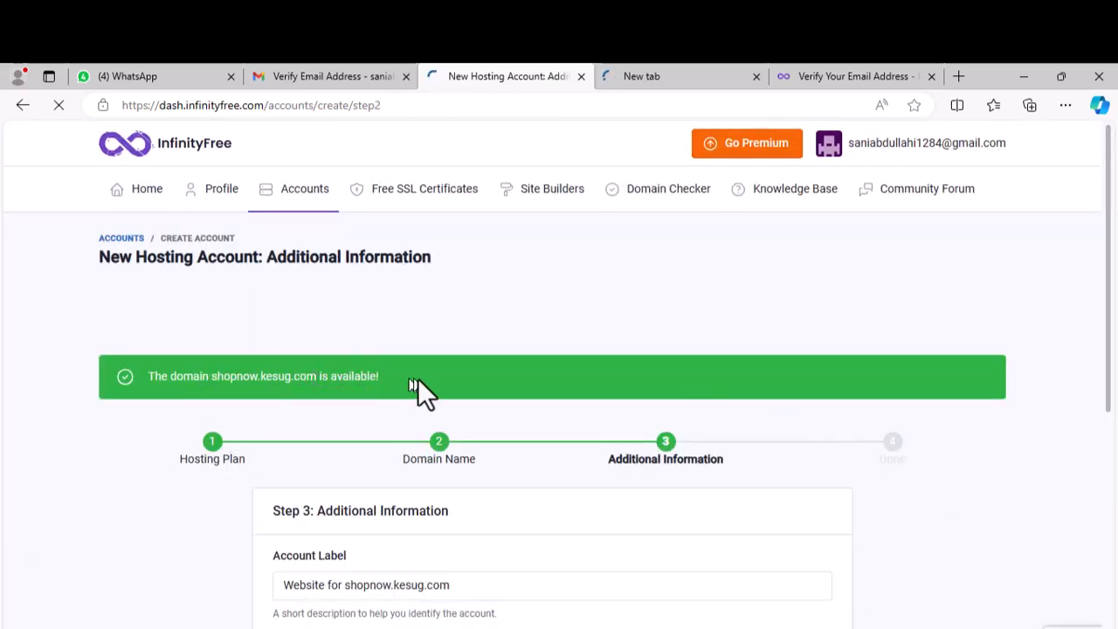
- Enter the hosting account password in the Additional Information form
{"action": "scroll", "coordinate": [281, 449], "scroll_direction": "down", "scroll_amount": 2}
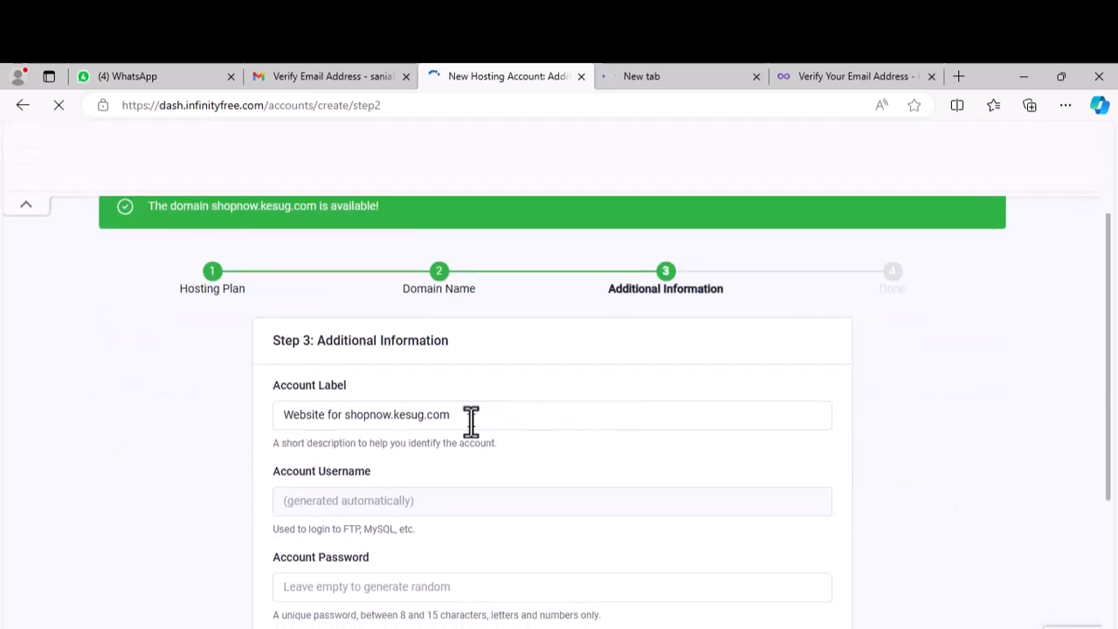
{"action": "scroll", "coordinate": [467, 489], "scroll_direction": "down", "scroll_amount": 1}
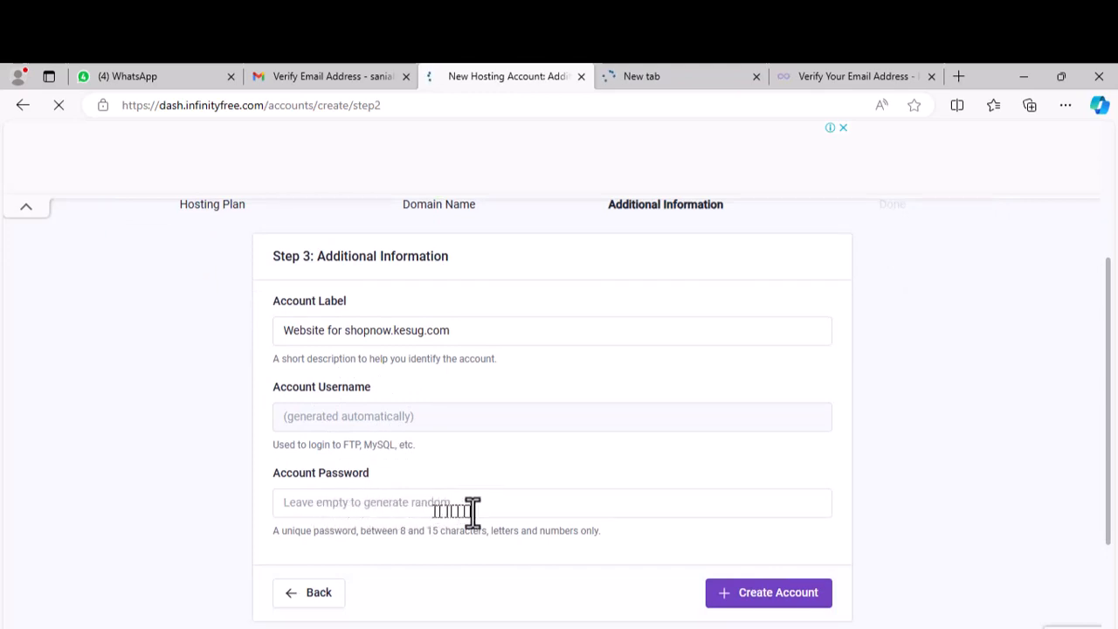
{"action": "left_click", "coordinate": [402, 504]}
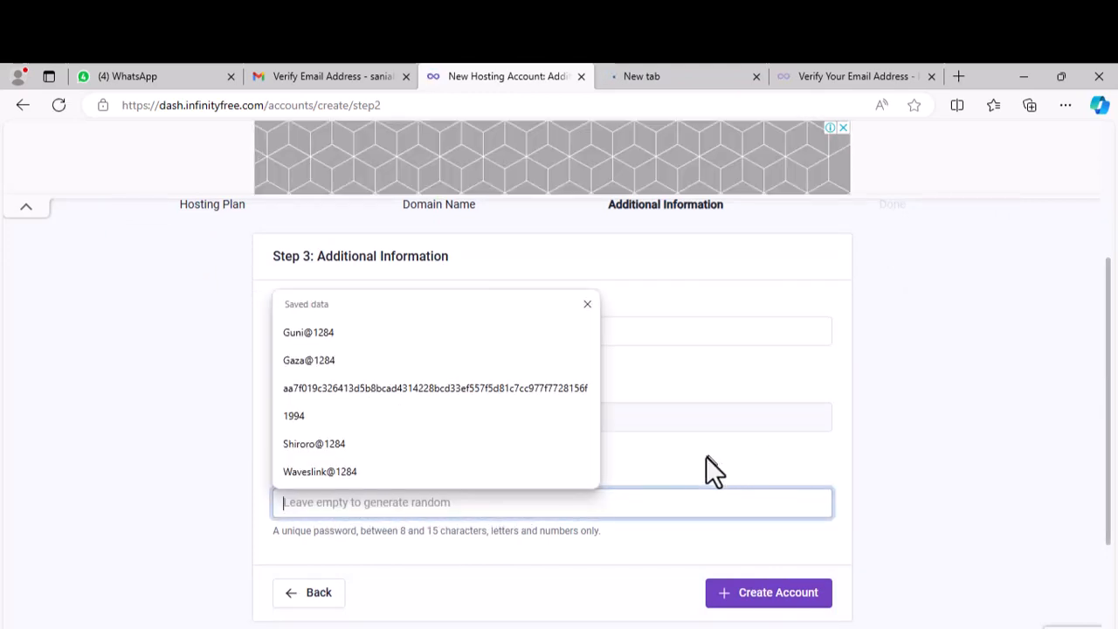
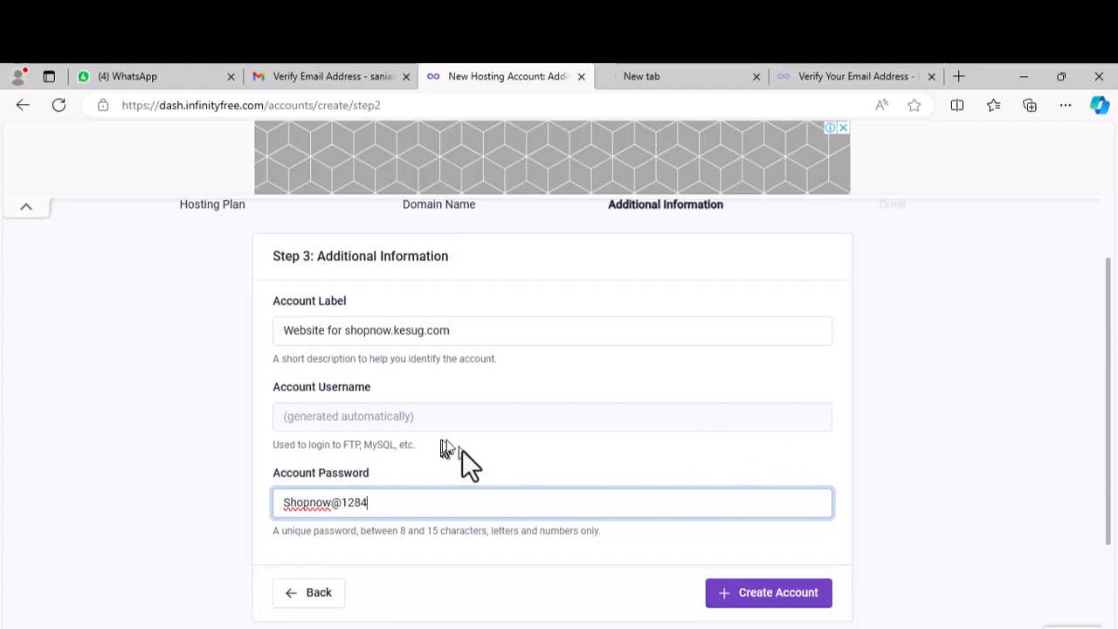
{"action": "scroll", "coordinate": [520, 463], "scroll_direction": "down", "scroll_amount": 1}
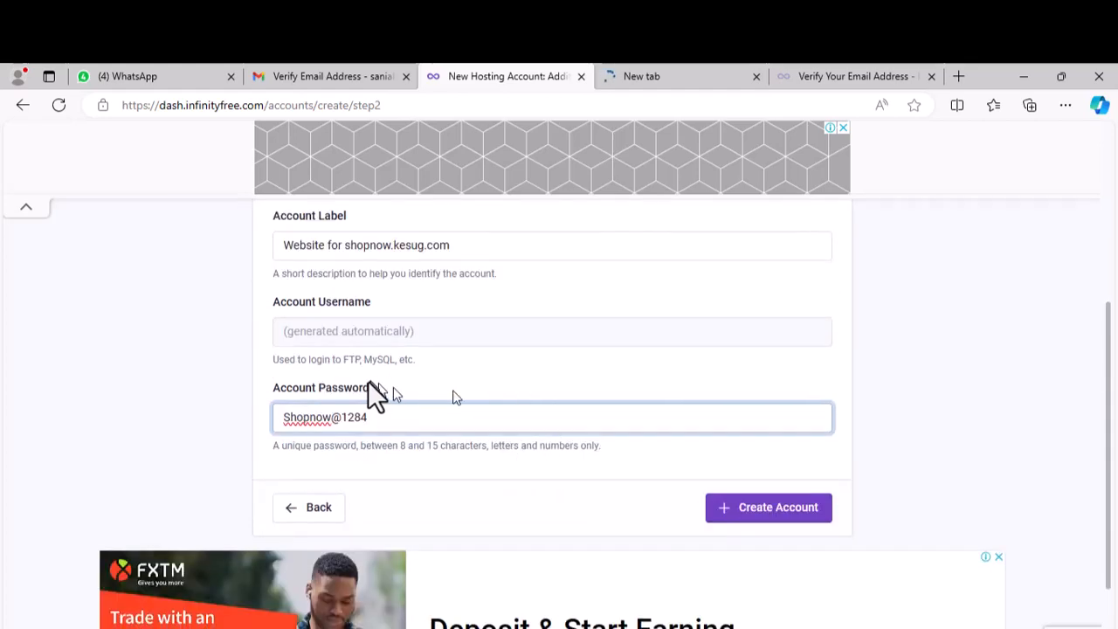
{"action": "left_click", "coordinate": [319, 328]}
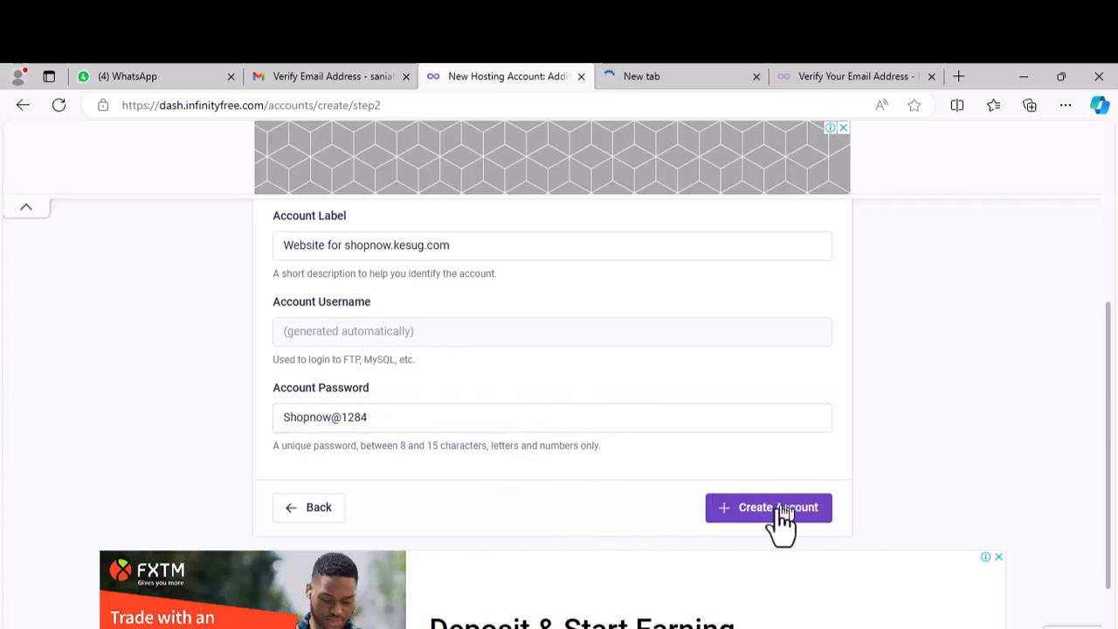
- Submit Create Account, bringing up the image verification challenge
{"action": "left_click", "coordinate": [764, 523]}
{"action": "scroll", "coordinate": [695, 430], "scroll_direction": "up", "scroll_amount": 2}
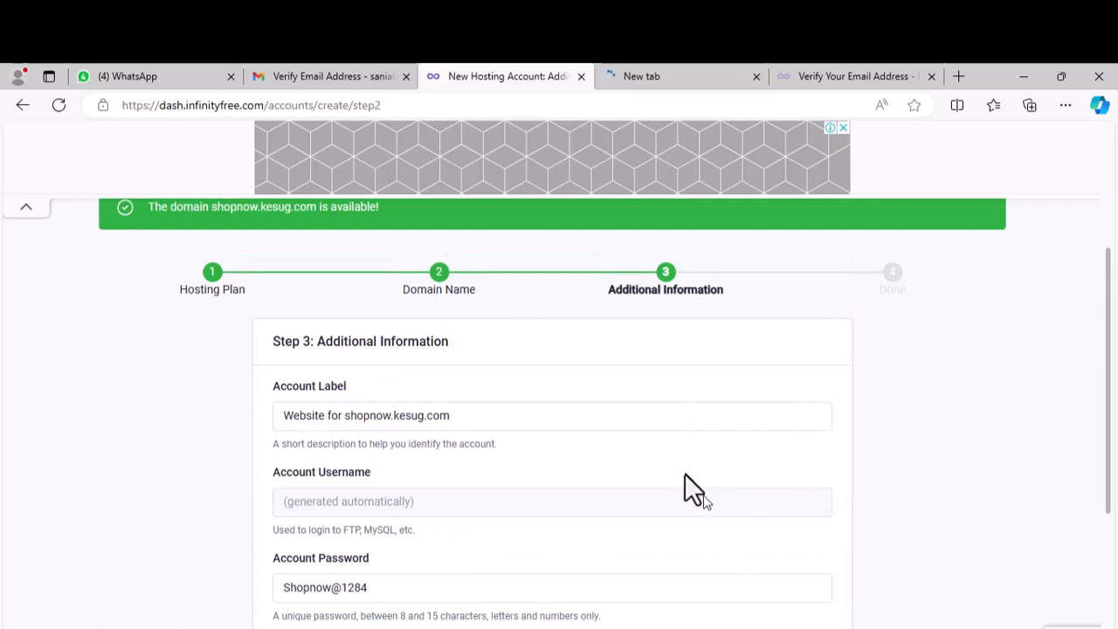
{"action": "scroll", "coordinate": [685, 474], "scroll_direction": "down", "scroll_amount": 1}
{"action": "left_click_drag", "start_coordinate": [456, 331], "coordinate": [341, 332]}
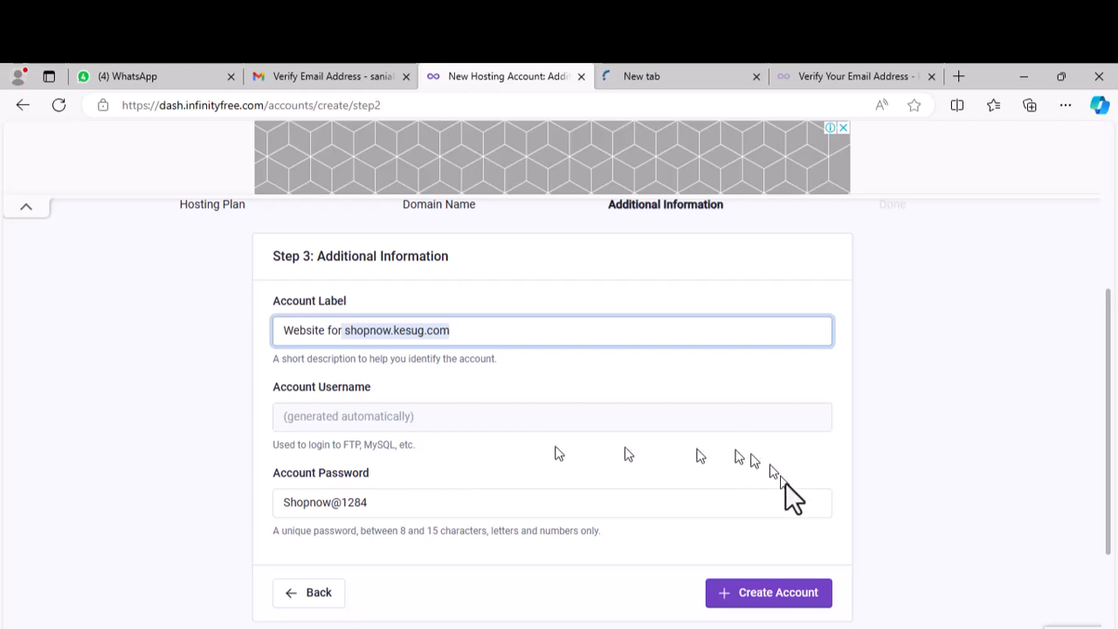
{"action": "left_click", "coordinate": [802, 596]}
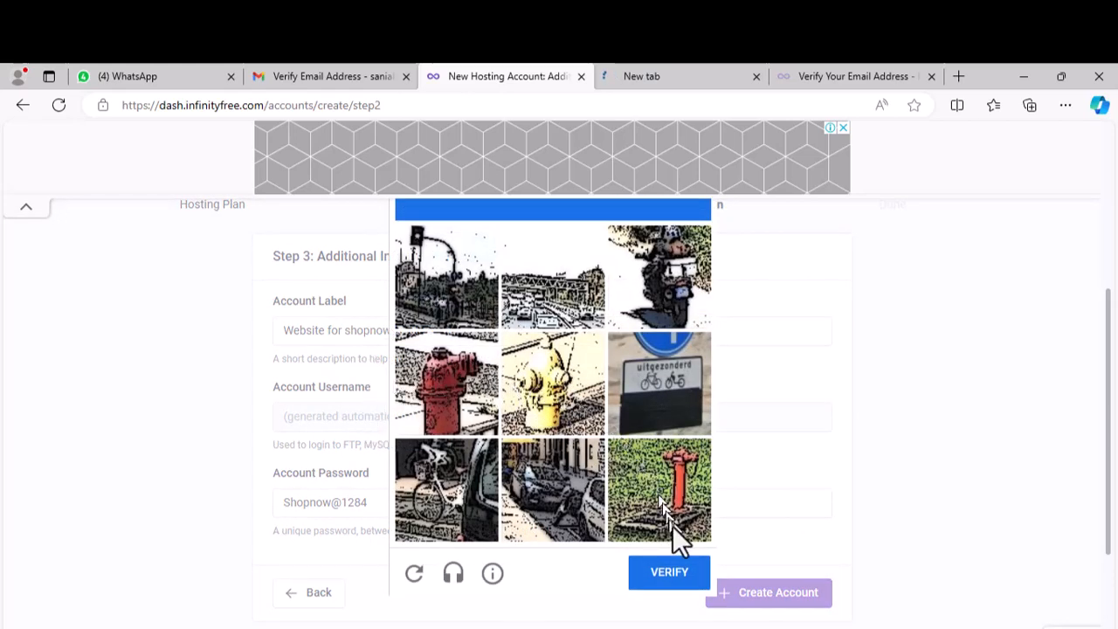
- Solve the fire hydrant captcha by selecting the three hydrant tiles and verifying
{"action": "scroll", "coordinate": [635, 333], "scroll_direction": "up", "scroll_amount": 2}
{"action": "scroll", "coordinate": [637, 332], "scroll_direction": "up", "scroll_amount": 1}
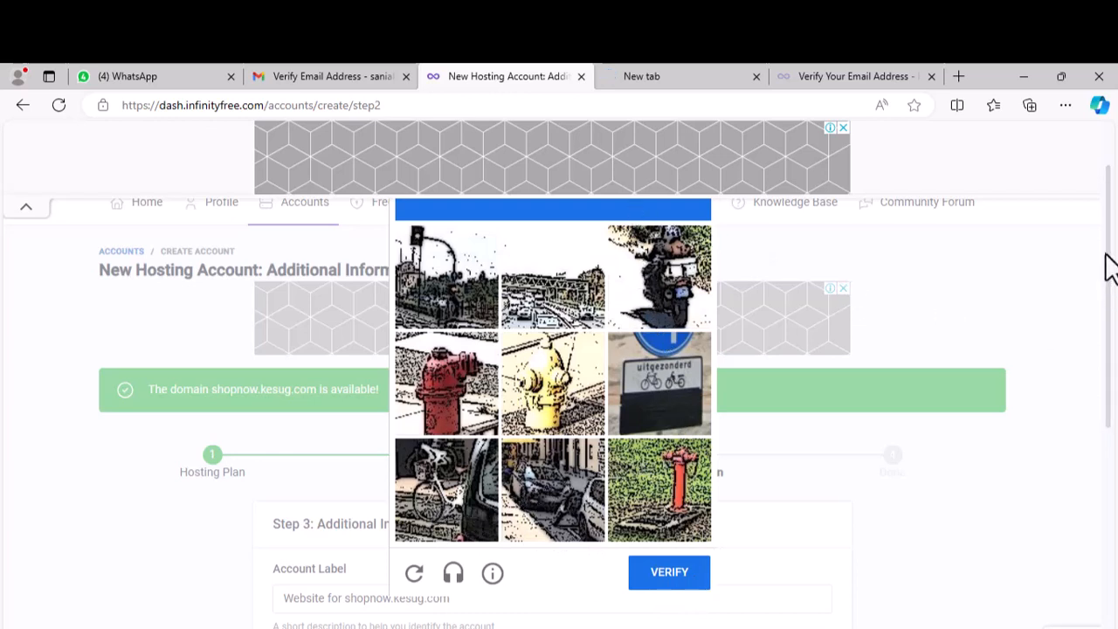
{"action": "scroll", "coordinate": [1111, 266], "scroll_direction": "up", "scroll_amount": 1}
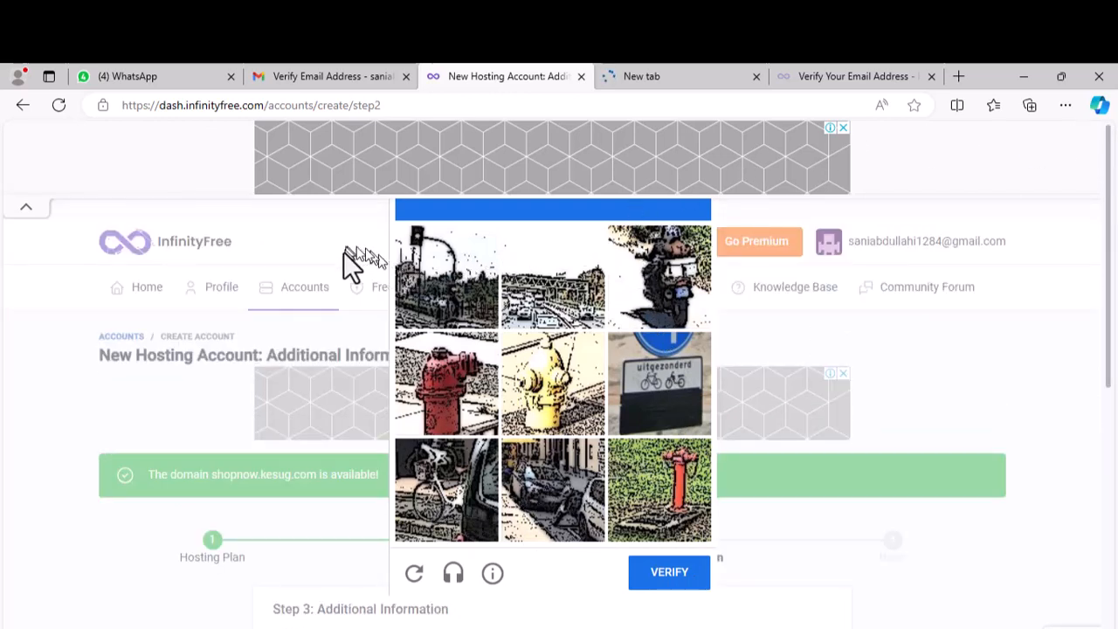
{"action": "scroll", "coordinate": [504, 489], "scroll_direction": "down", "scroll_amount": 4}
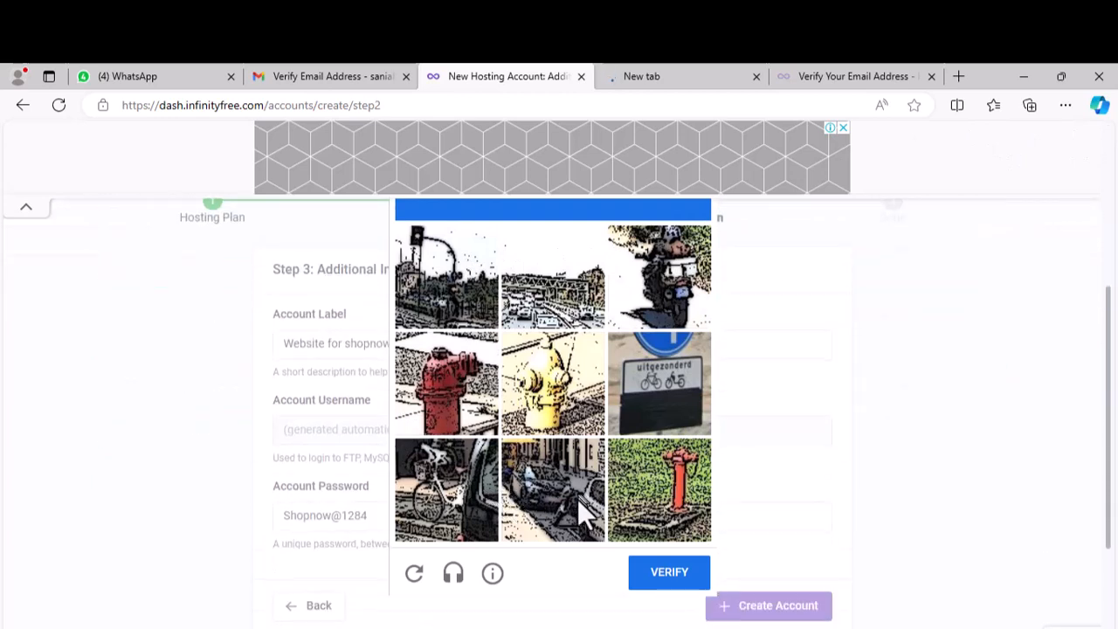
{"action": "left_click", "coordinate": [683, 580]}
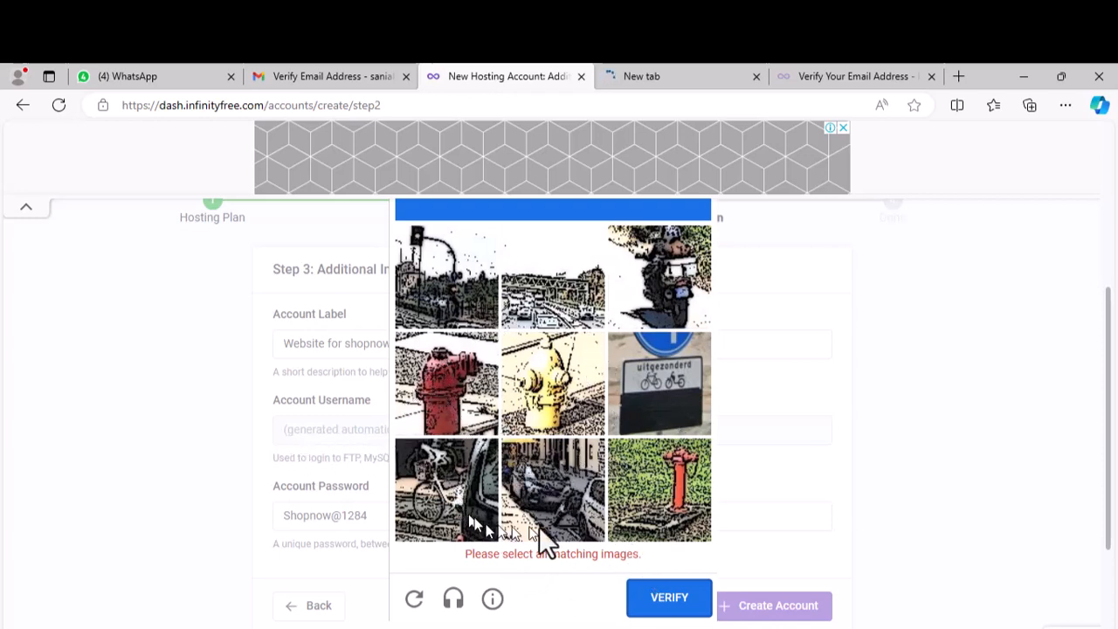
{"action": "left_click", "coordinate": [434, 396]}
{"action": "left_click", "coordinate": [549, 396]}
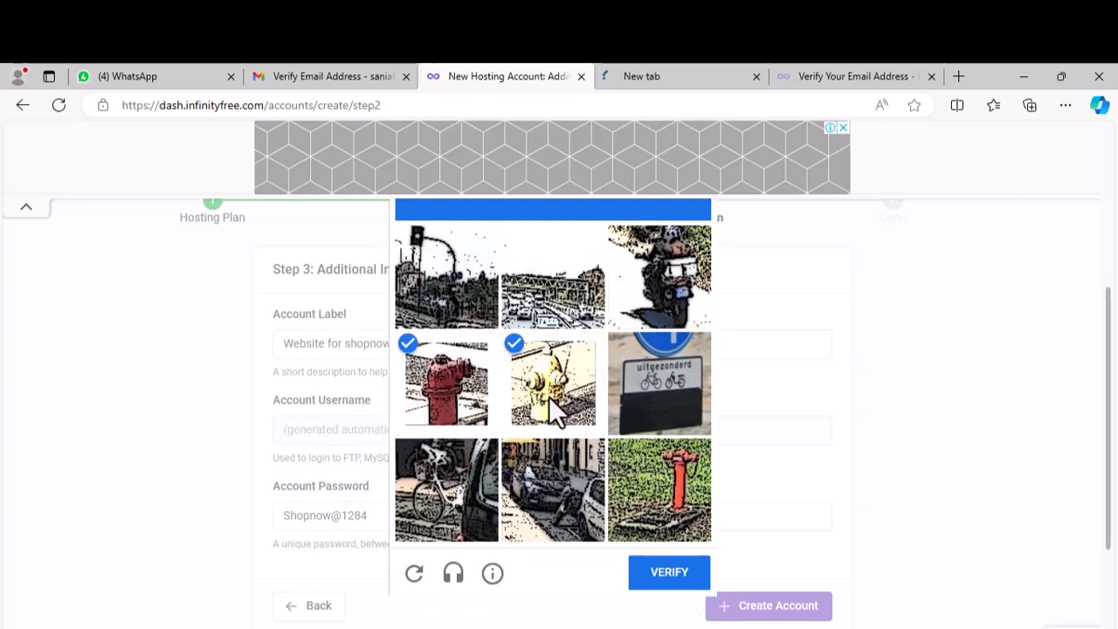
{"action": "left_click", "coordinate": [669, 477]}
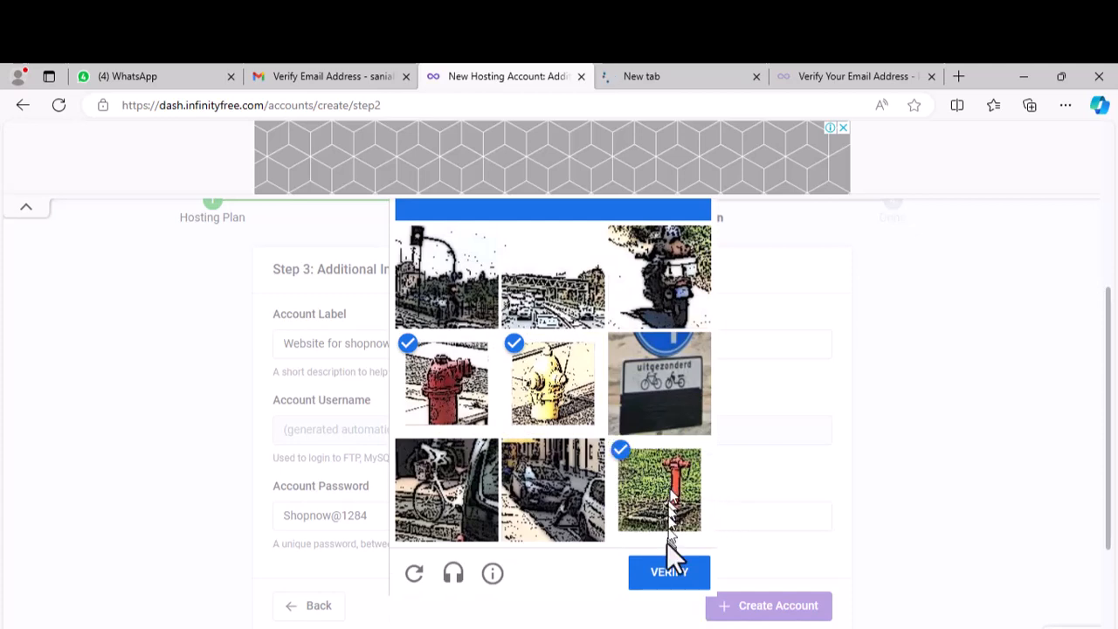
{"action": "left_click", "coordinate": [670, 576]}
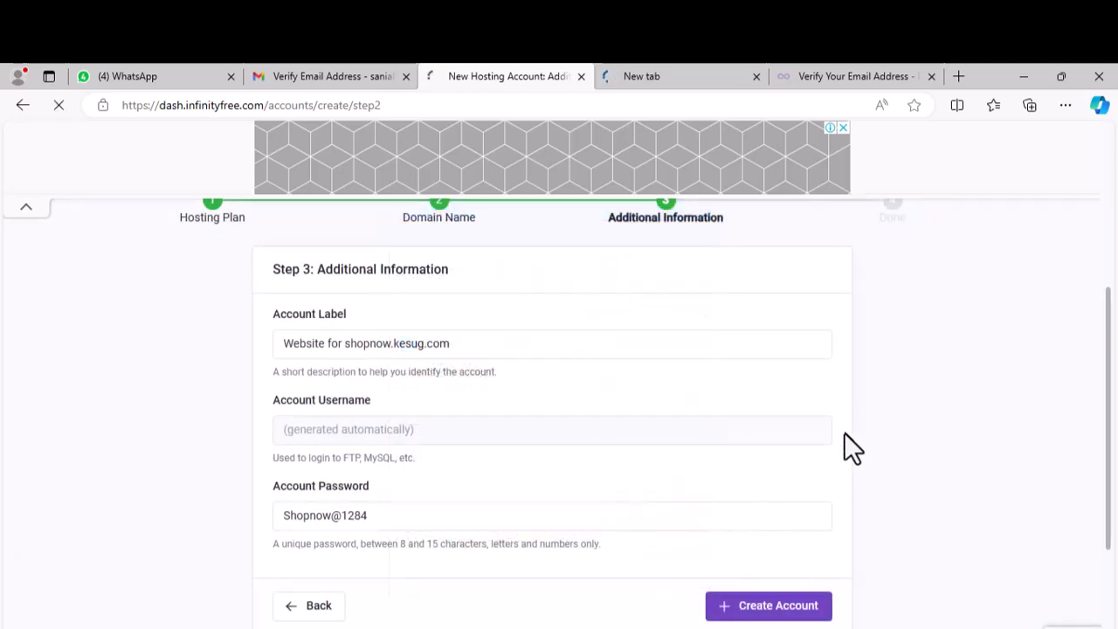
- Create the shopnow.kesug.com hosting account and review the Step 4: Done confirmation page
{"action": "scroll", "coordinate": [690, 551], "scroll_direction": "down", "scroll_amount": 2}
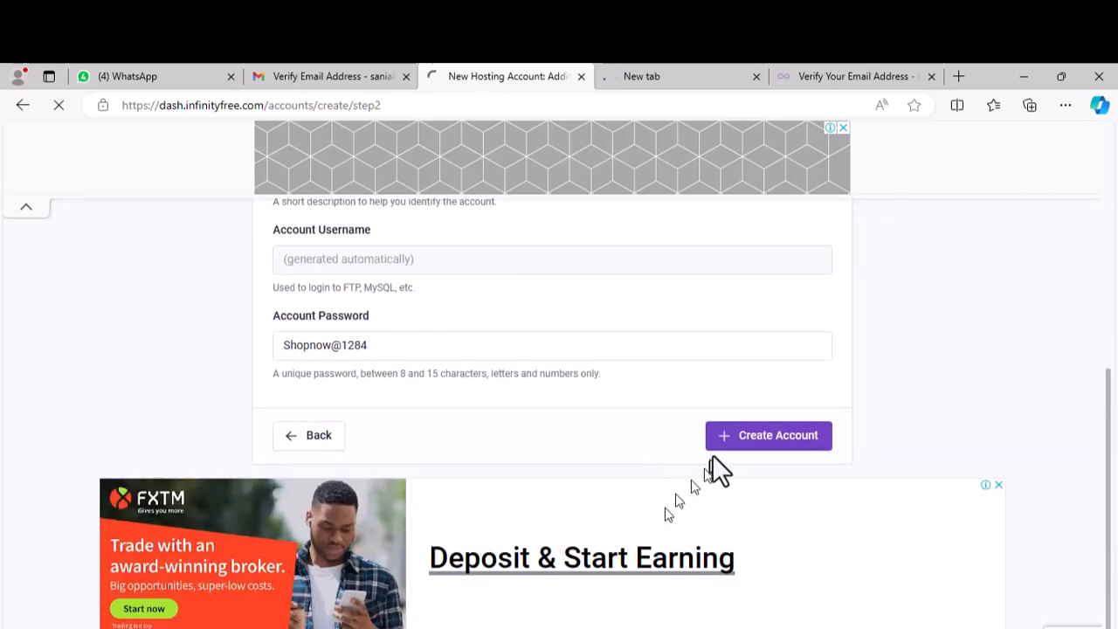
{"action": "left_click", "coordinate": [781, 435]}
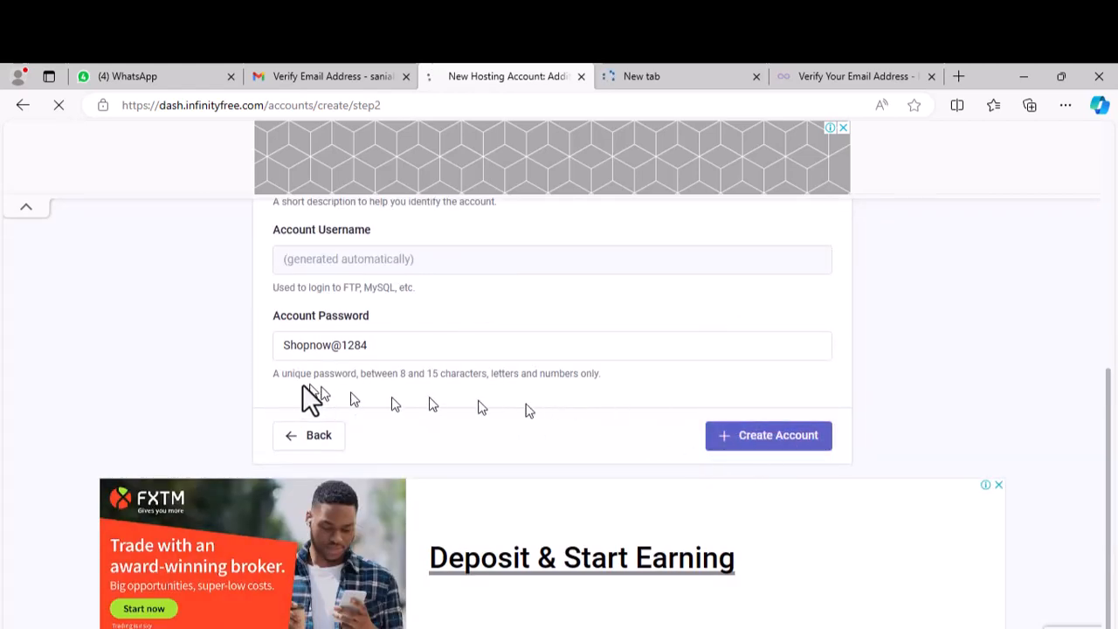
{"action": "scroll", "coordinate": [568, 437], "scroll_direction": "down", "scroll_amount": 4}
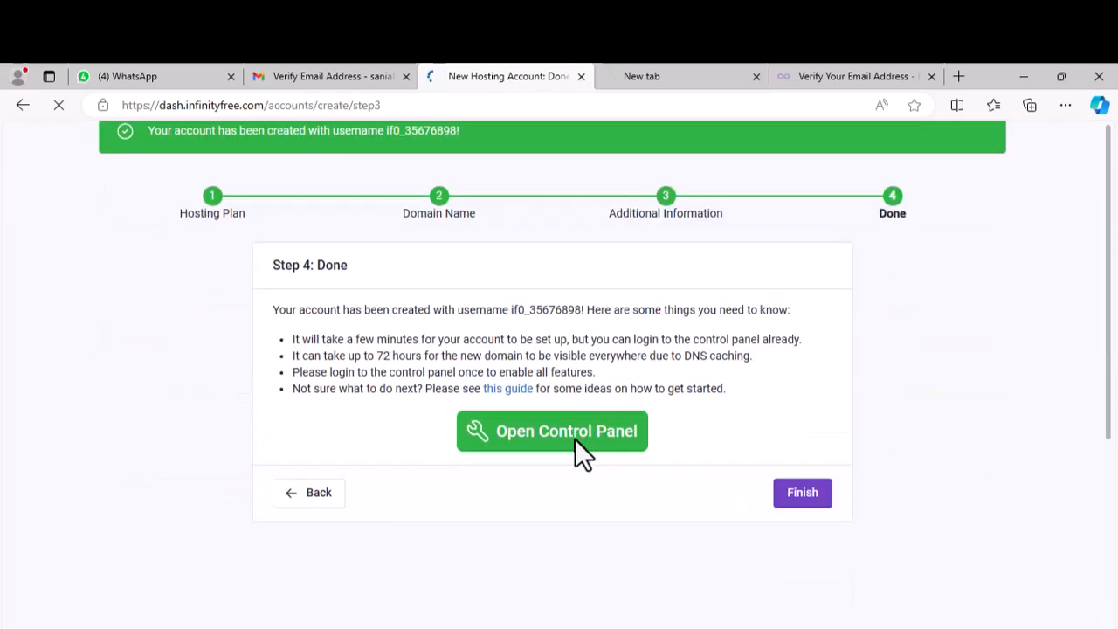
{"action": "scroll", "coordinate": [576, 451], "scroll_direction": "up", "scroll_amount": 4}
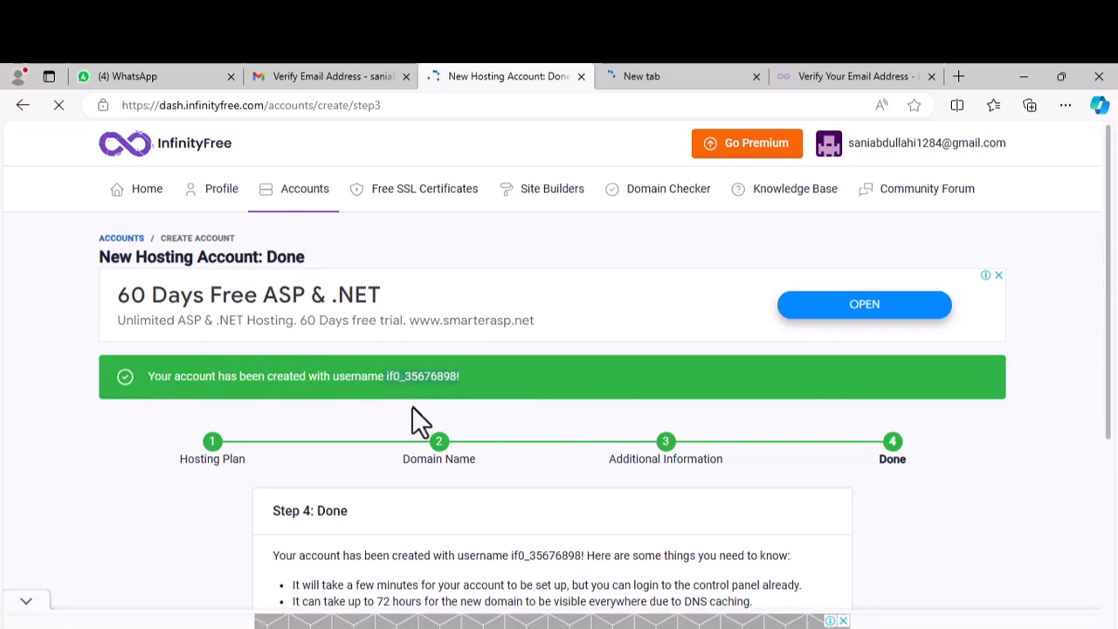
{"action": "scroll", "coordinate": [449, 469], "scroll_direction": "down", "scroll_amount": 3}
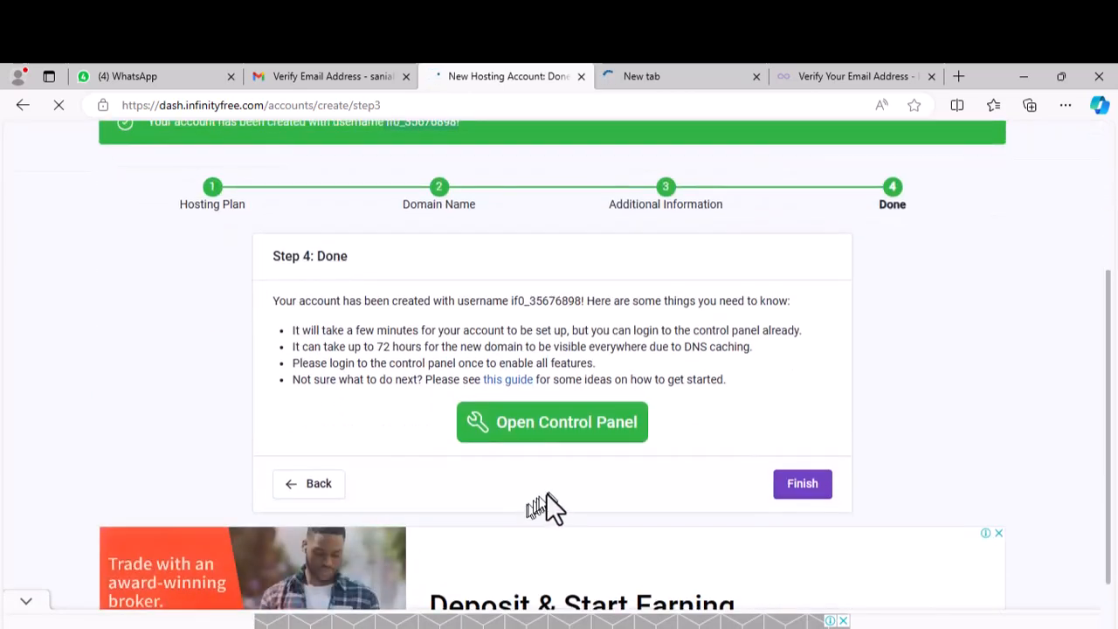
{"action": "scroll", "coordinate": [482, 476], "scroll_direction": "down", "scroll_amount": 1}
{"action": "scroll", "coordinate": [481, 476], "scroll_direction": "up", "scroll_amount": 2}
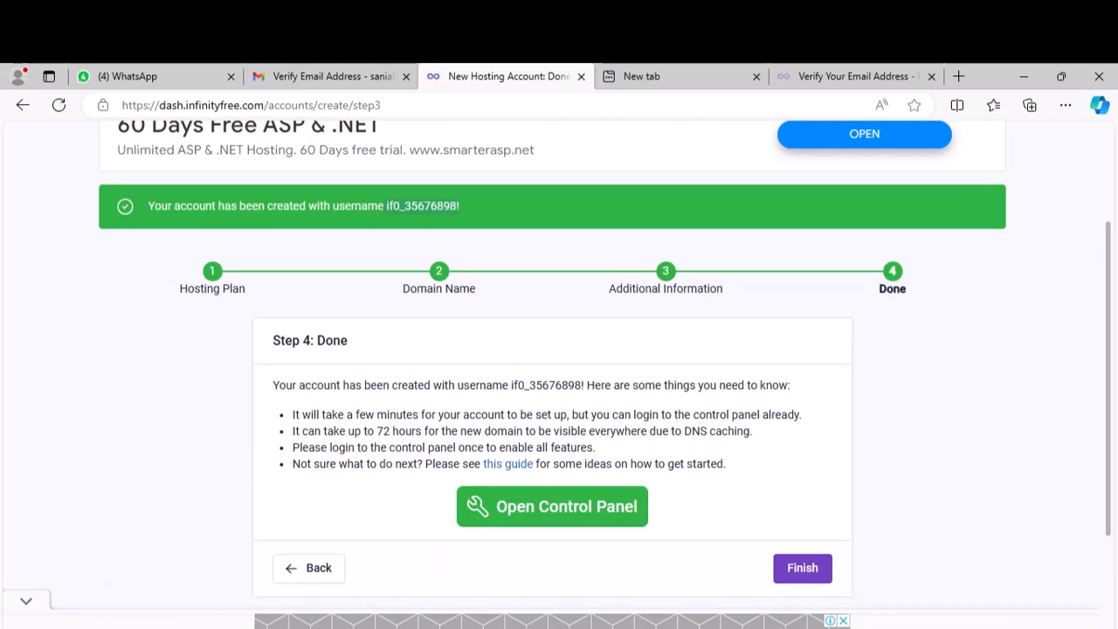
- Start a Notepad note reading 'username:' followed by the pasted account username
{"action": "key", "text": "super+r"}
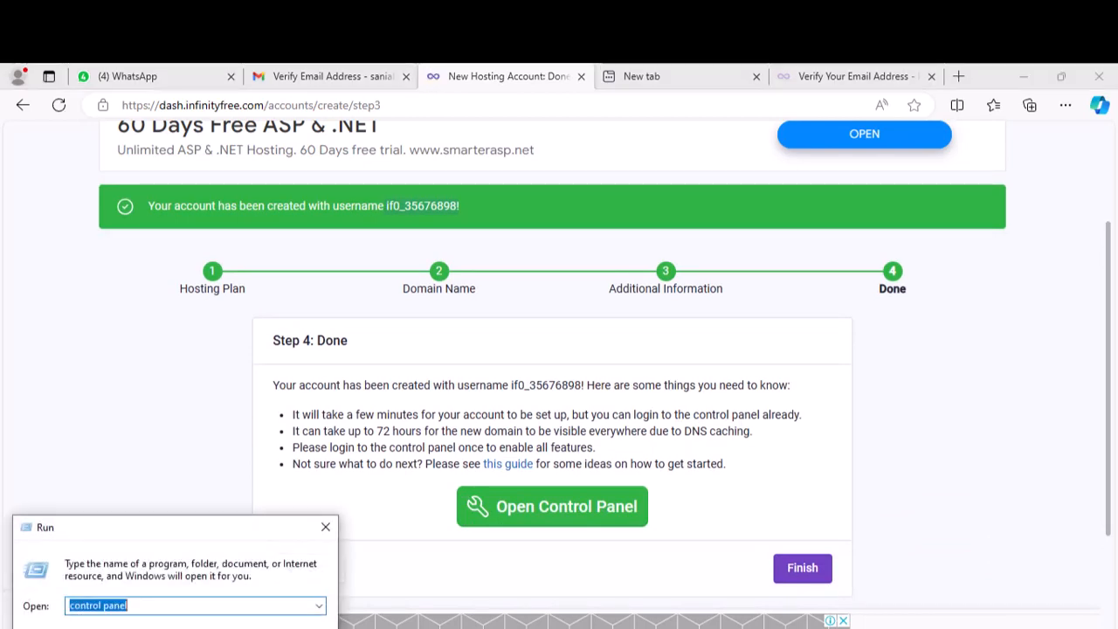
{"action": "type", "text": "nc"}
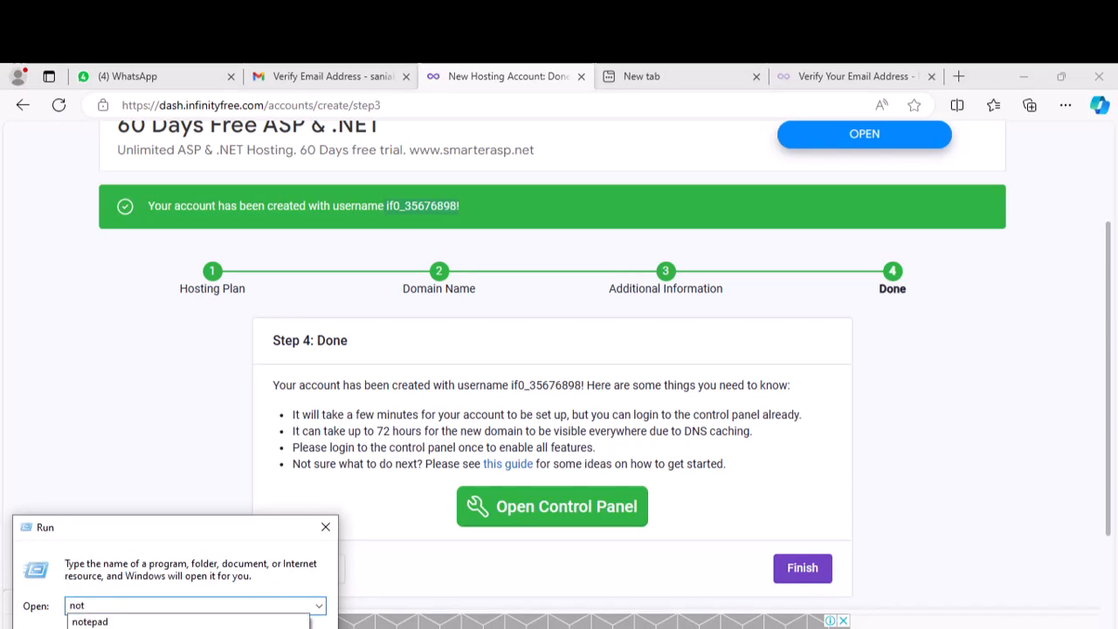
{"action": "left_click", "coordinate": [120, 623]}
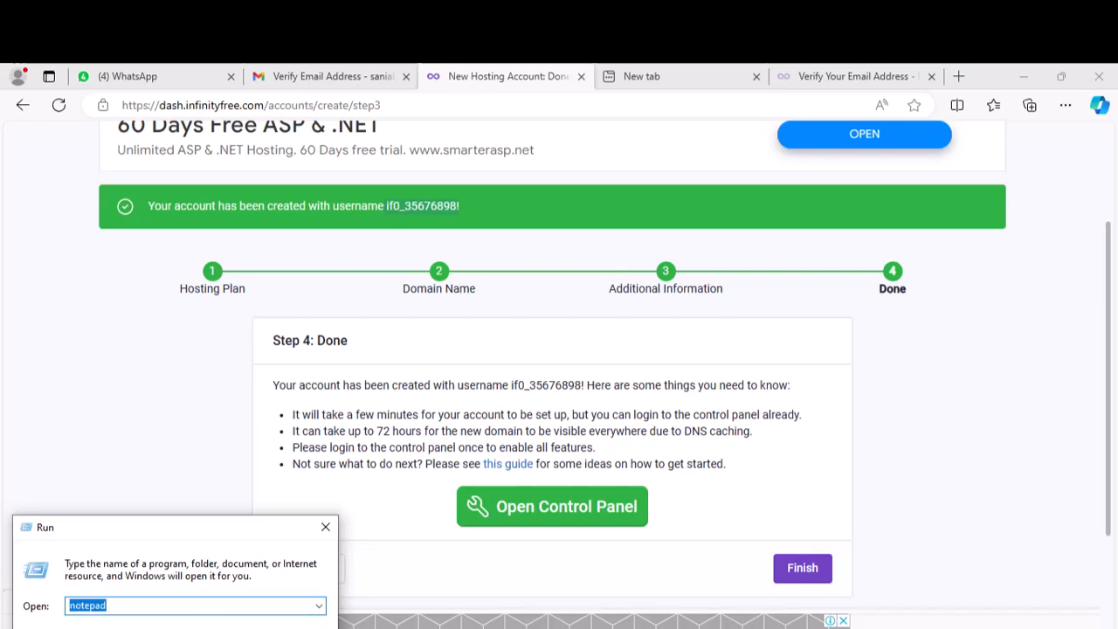
{"action": "key", "text": "Return"}
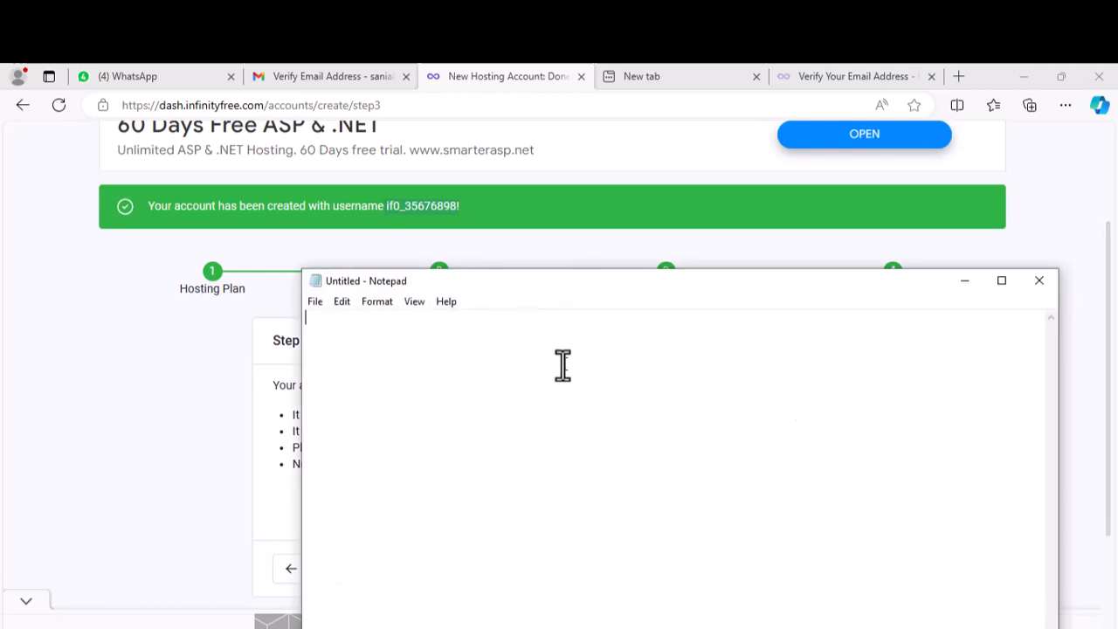
{"action": "type", "text": "us"}
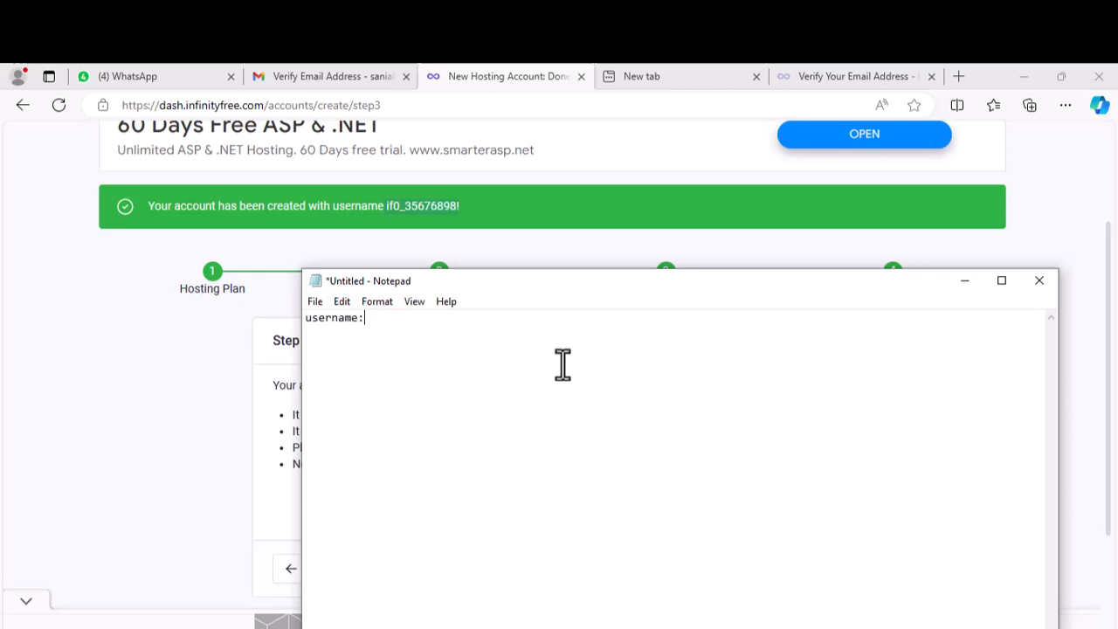
{"action": "type", "text": "ername:"}
{"action": "type", "text": "if0_35676898!"}
{"action": "left_click", "coordinate": [237, 404]}
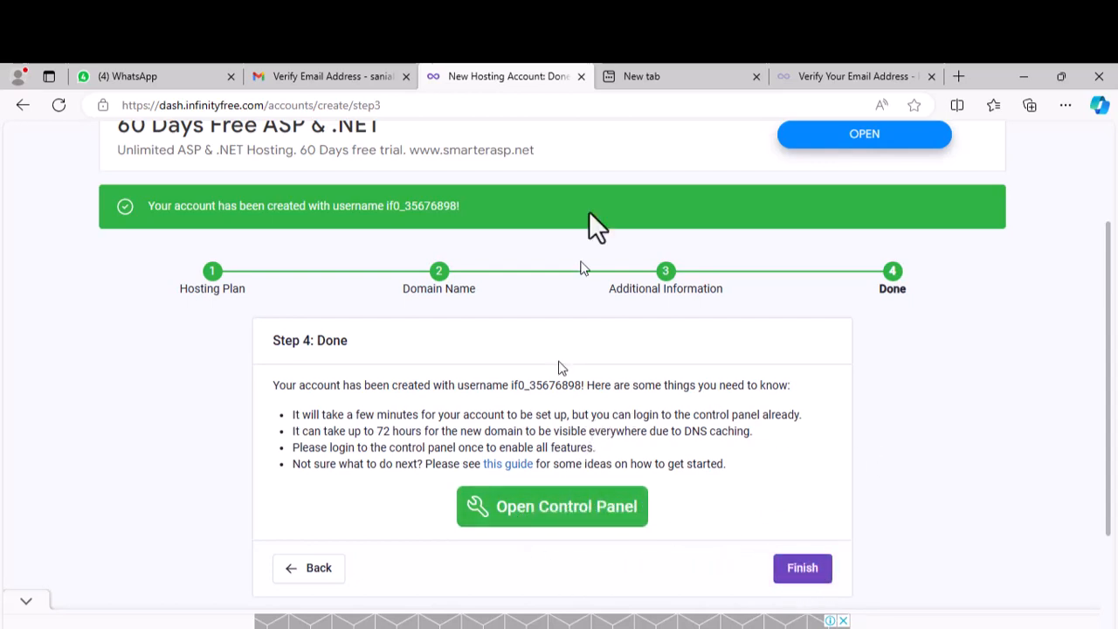
- Close the extra tabs and open the Control Panel and Finish links in new tabs
{"action": "left_click", "coordinate": [757, 76]}
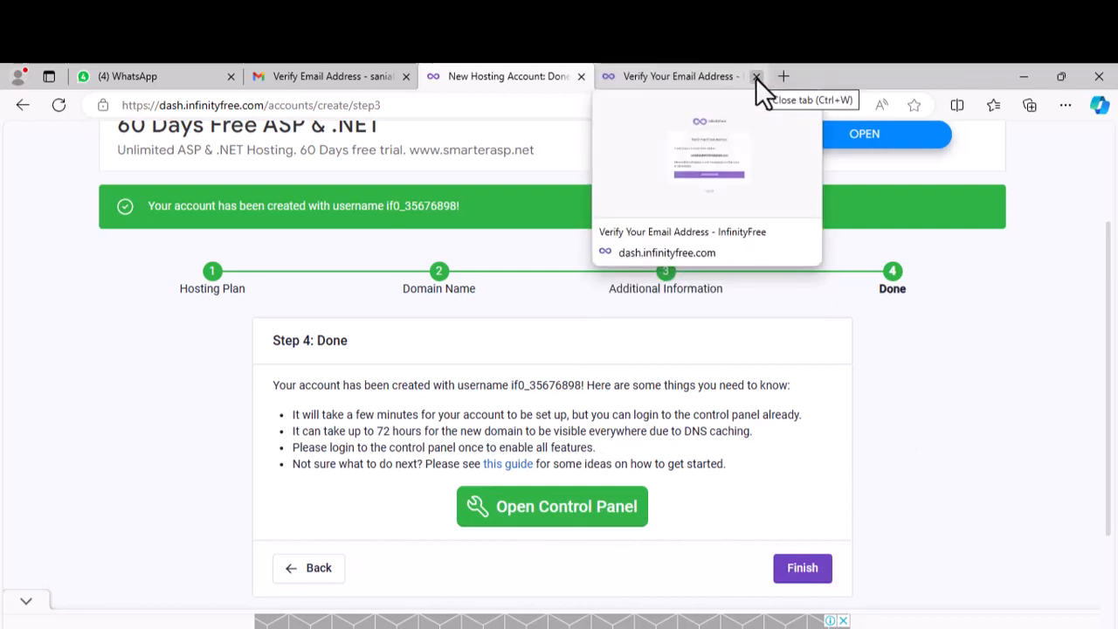
{"action": "left_click", "coordinate": [757, 77]}
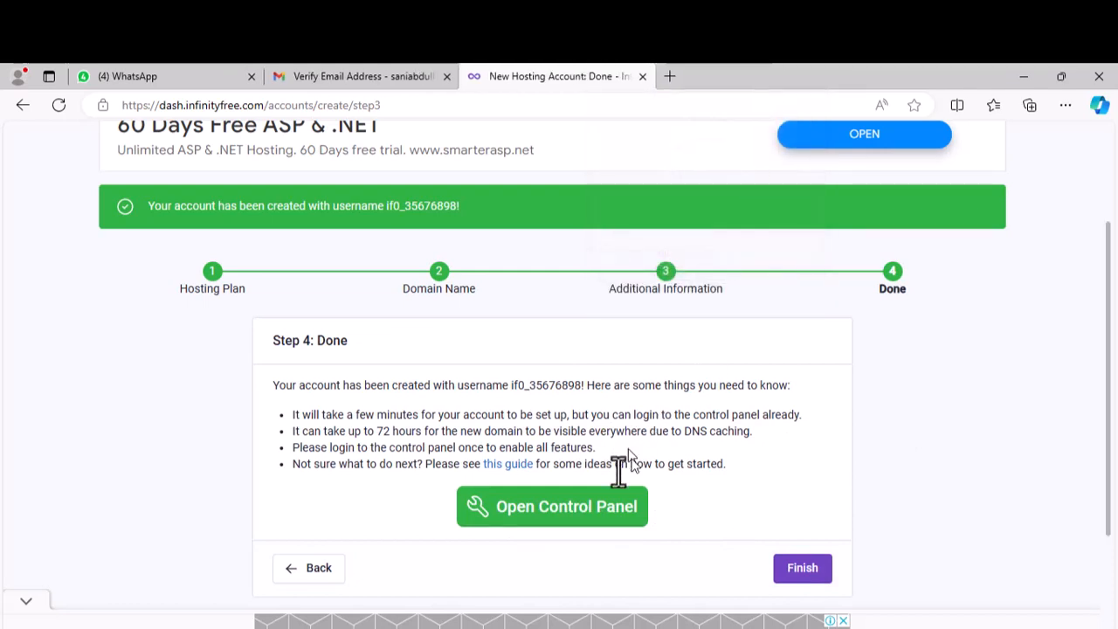
{"action": "right_click", "coordinate": [556, 525]}
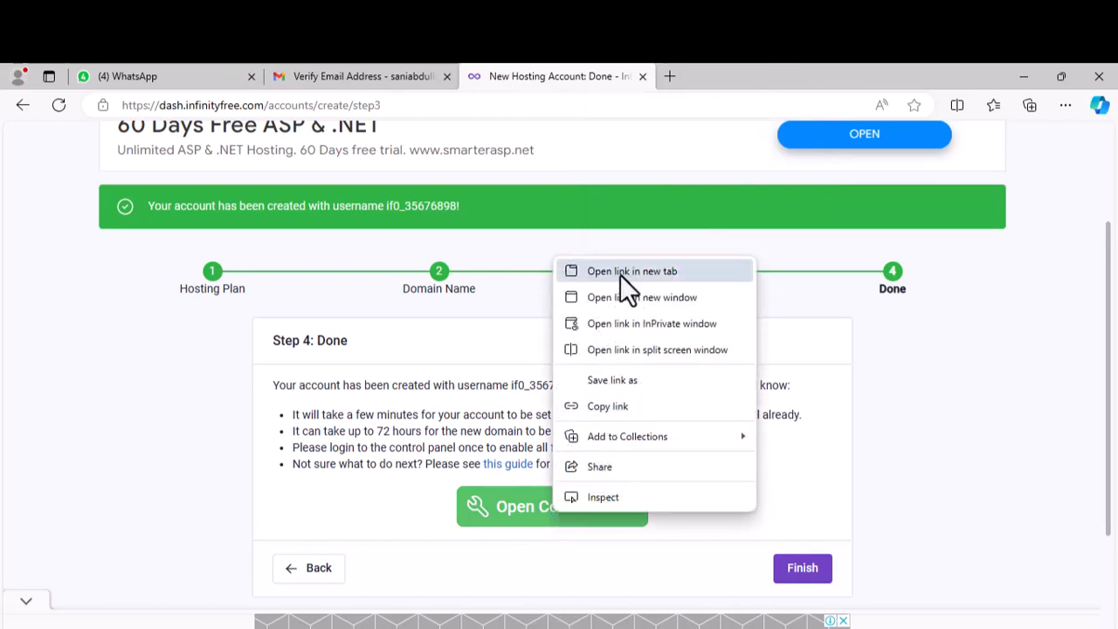
{"action": "left_click", "coordinate": [651, 276]}
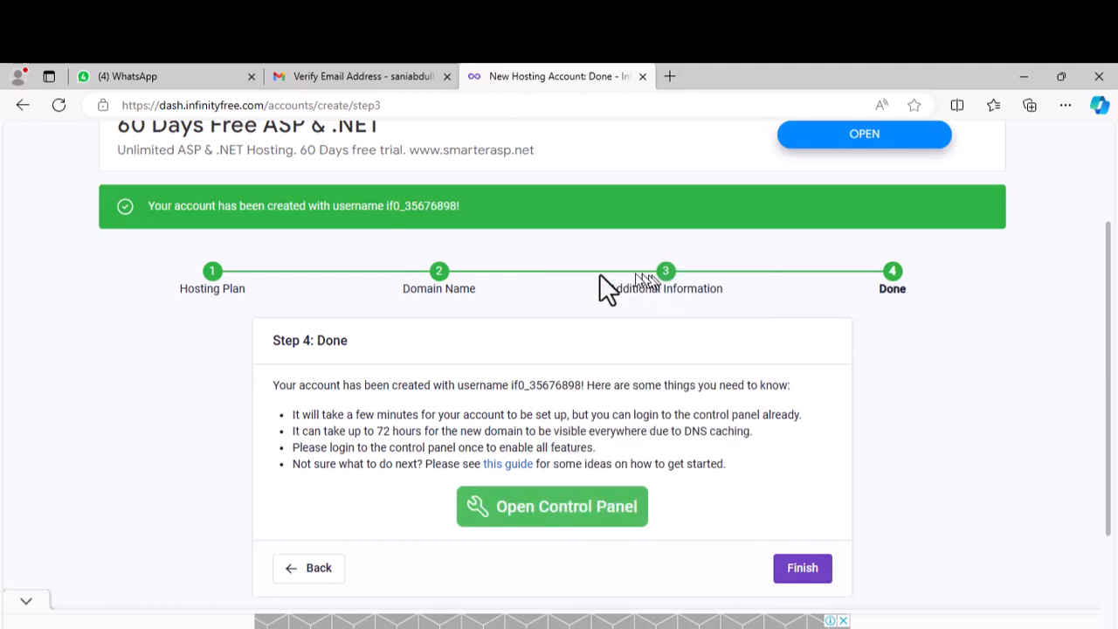
{"action": "right_click", "coordinate": [811, 567]}
{"action": "left_click", "coordinate": [881, 329]}
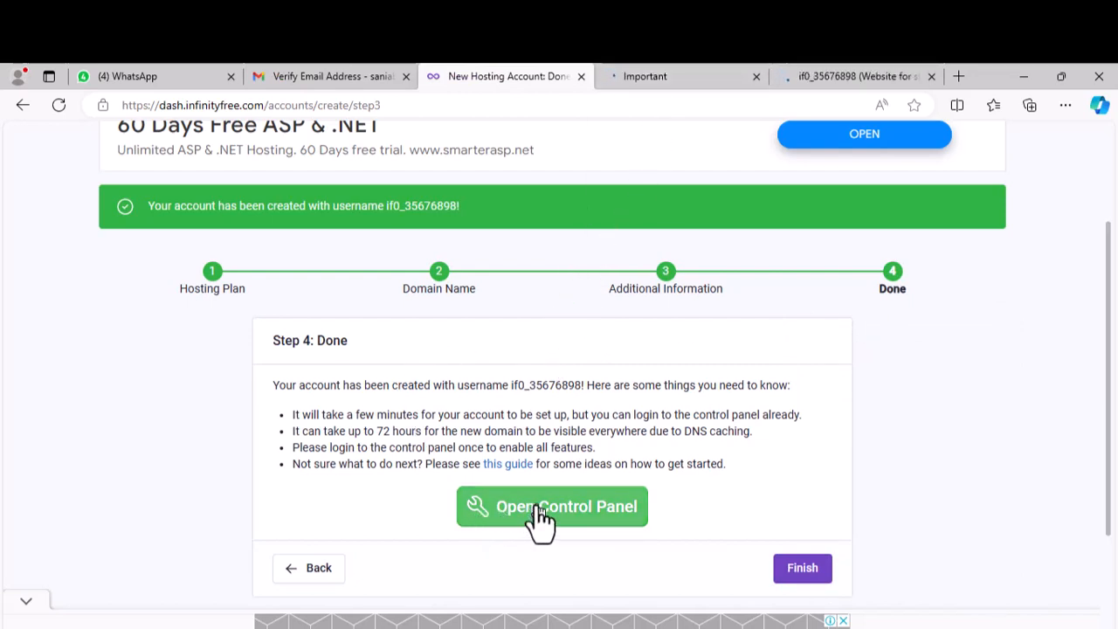
{"action": "left_click", "coordinate": [673, 73]}
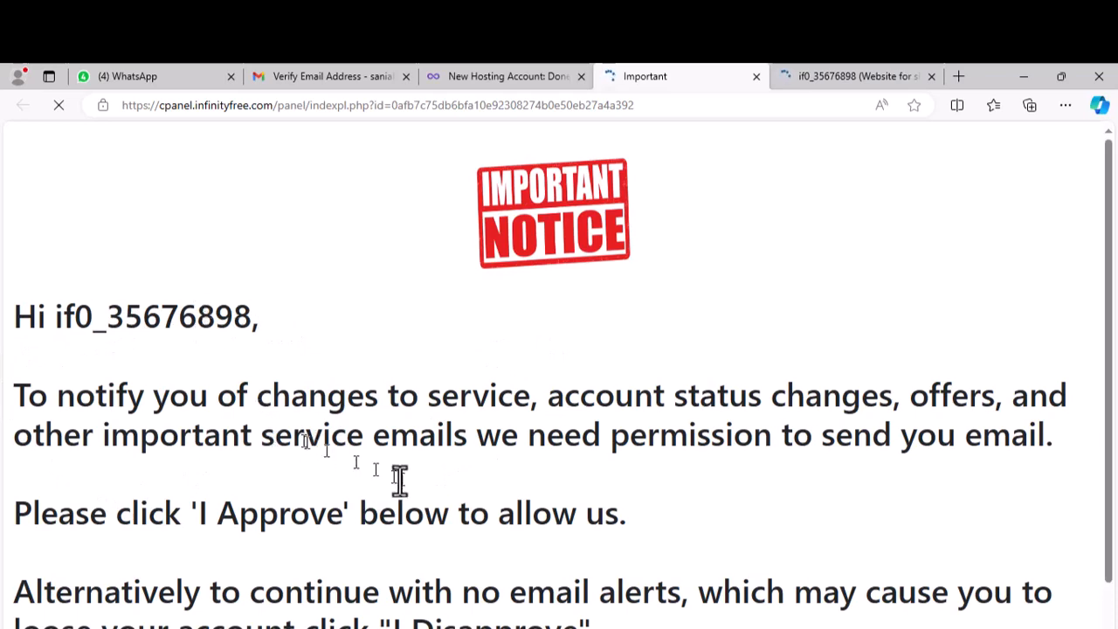
- Approve the host's service emails on the Important Notice page
{"action": "scroll", "coordinate": [397, 480], "scroll_direction": "down", "scroll_amount": 1}
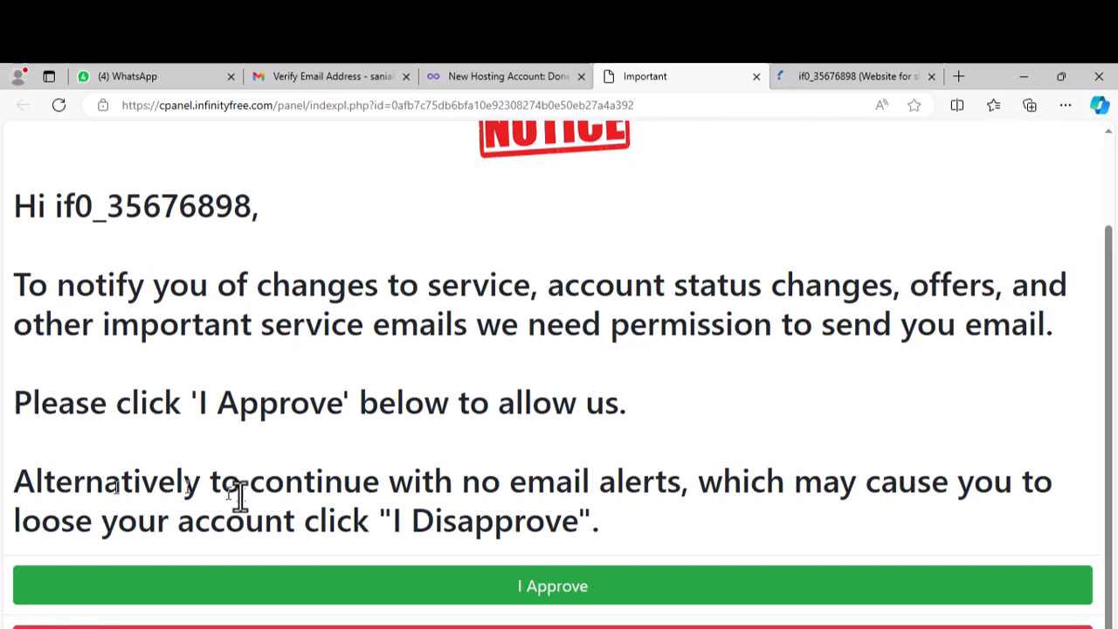
{"action": "left_click", "coordinate": [605, 597]}
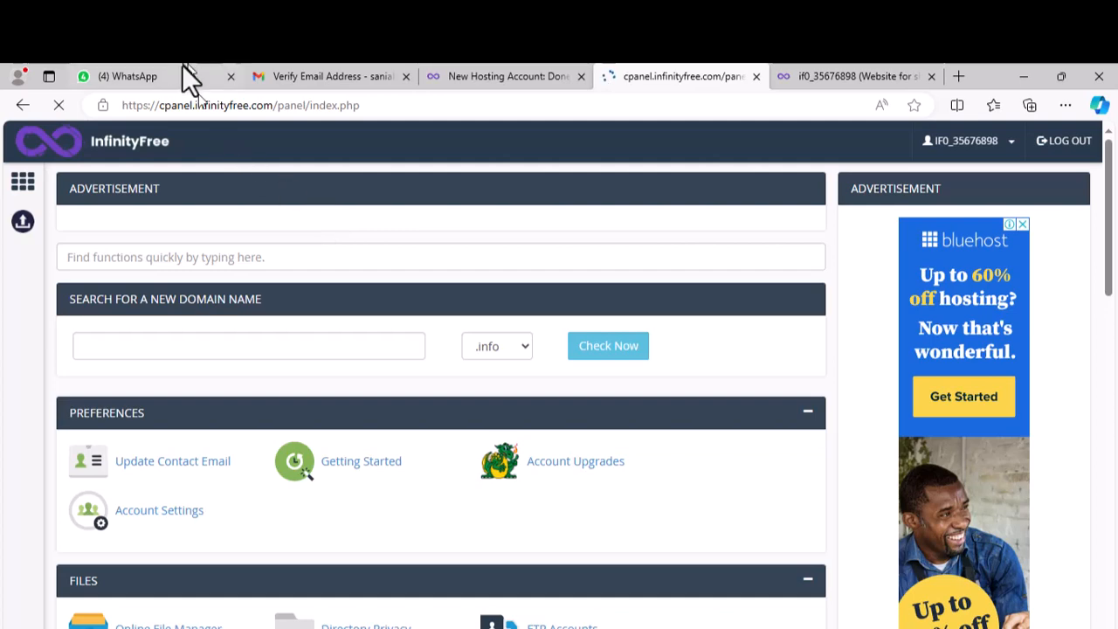
{"action": "scroll", "coordinate": [560, 411], "scroll_direction": "down", "scroll_amount": 5}
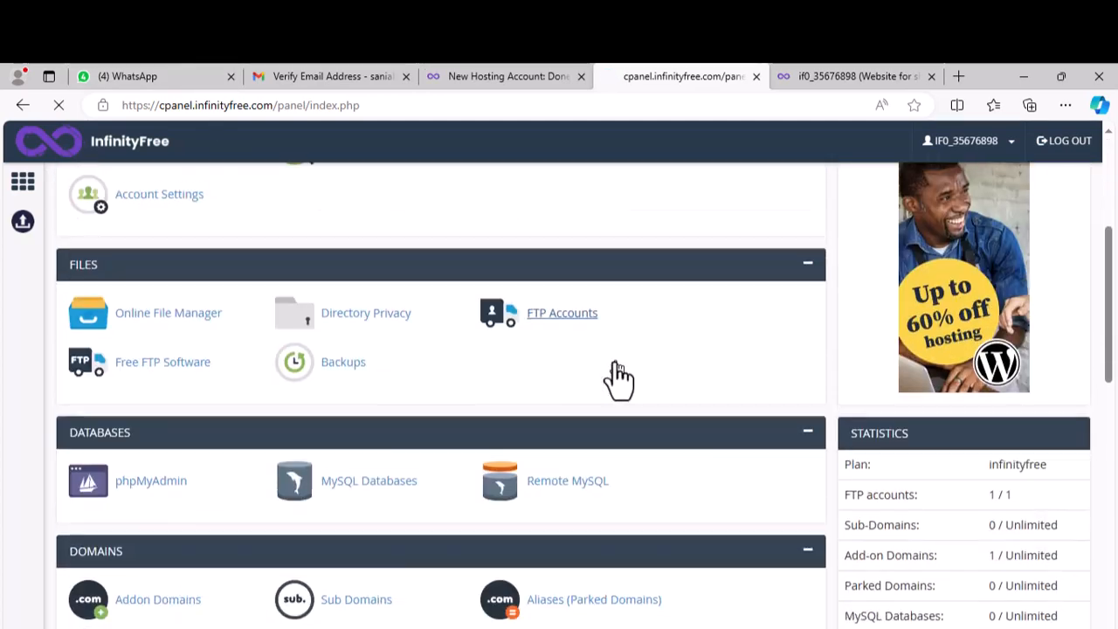
{"action": "scroll", "coordinate": [415, 381], "scroll_direction": "up", "scroll_amount": 5}
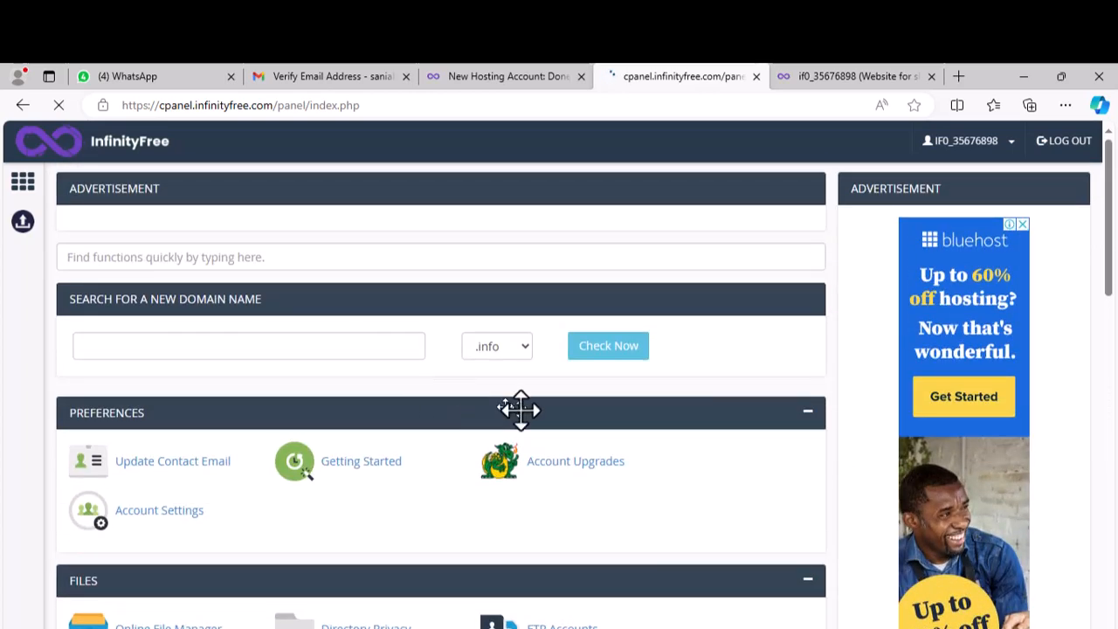
{"action": "scroll", "coordinate": [559, 579], "scroll_direction": "down", "scroll_amount": 4}
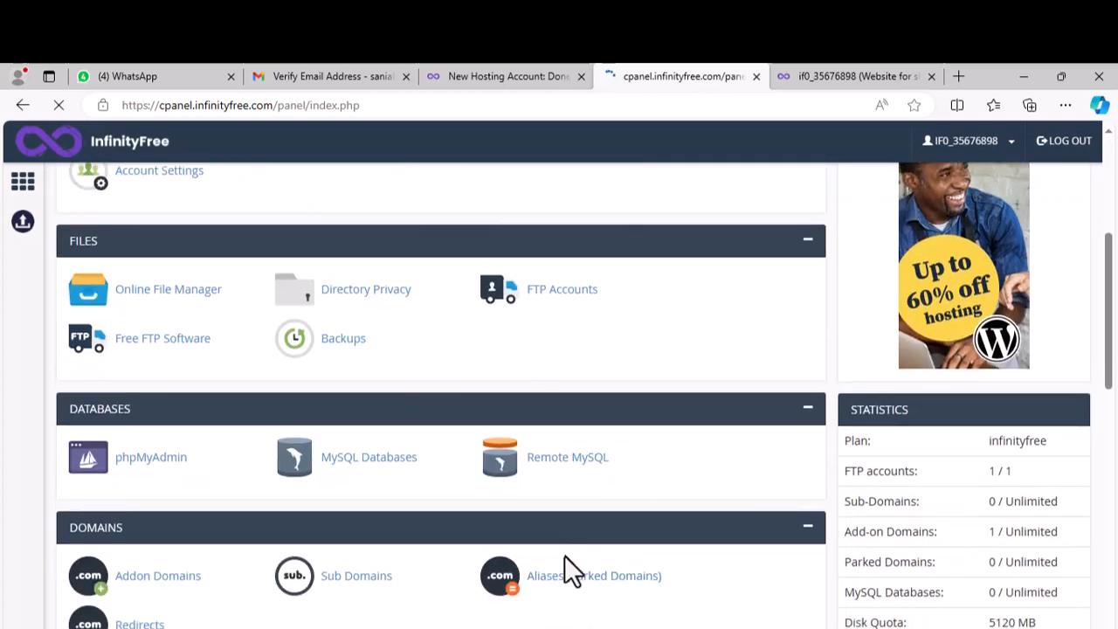
{"action": "scroll", "coordinate": [542, 512], "scroll_direction": "up", "scroll_amount": 4}
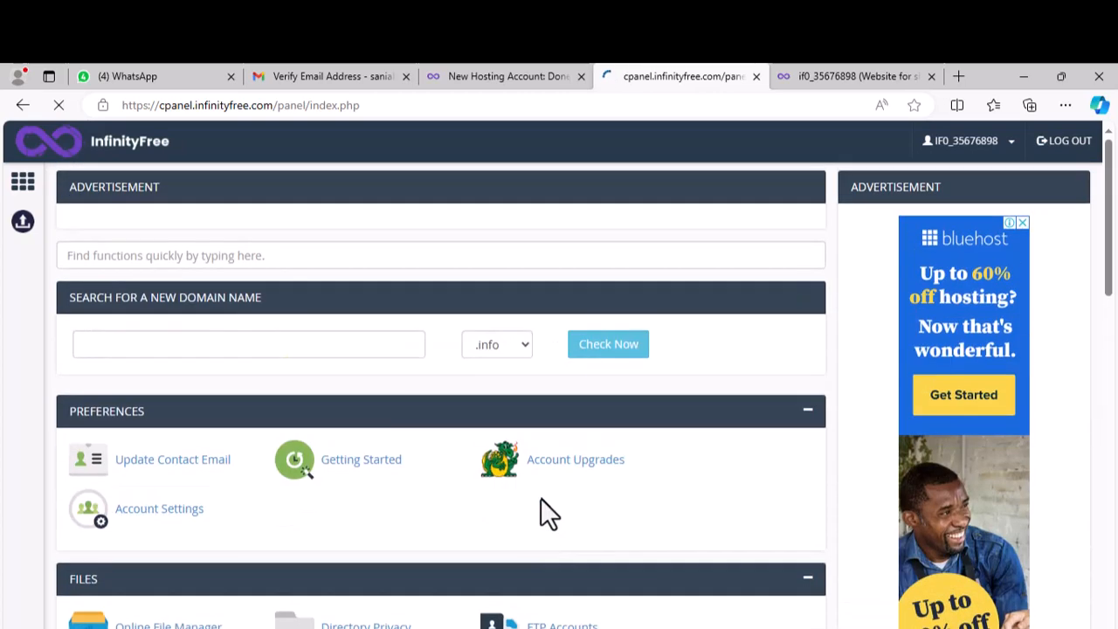
{"action": "scroll", "coordinate": [532, 499], "scroll_direction": "down", "scroll_amount": 4}
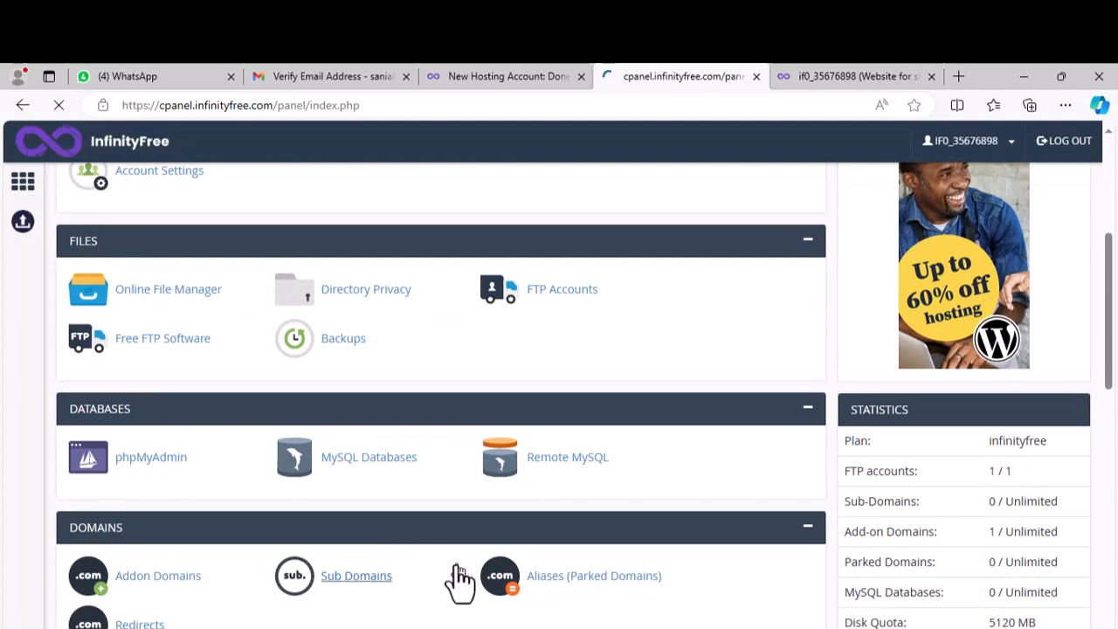
{"action": "scroll", "coordinate": [392, 530], "scroll_direction": "up", "scroll_amount": 3}
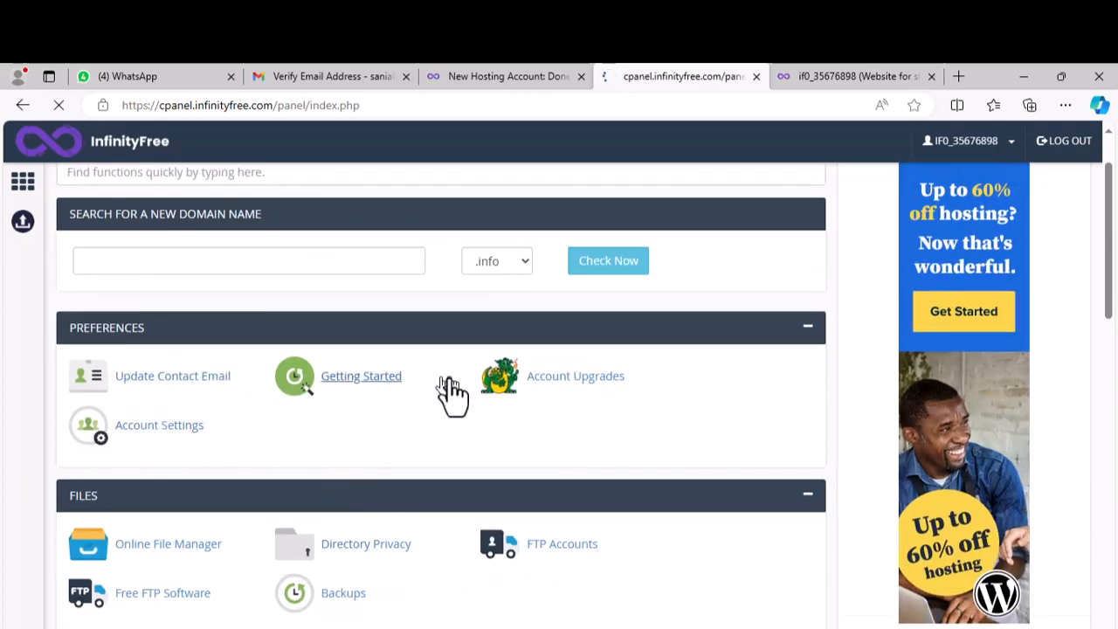
{"action": "scroll", "coordinate": [226, 535], "scroll_direction": "down", "scroll_amount": 1}
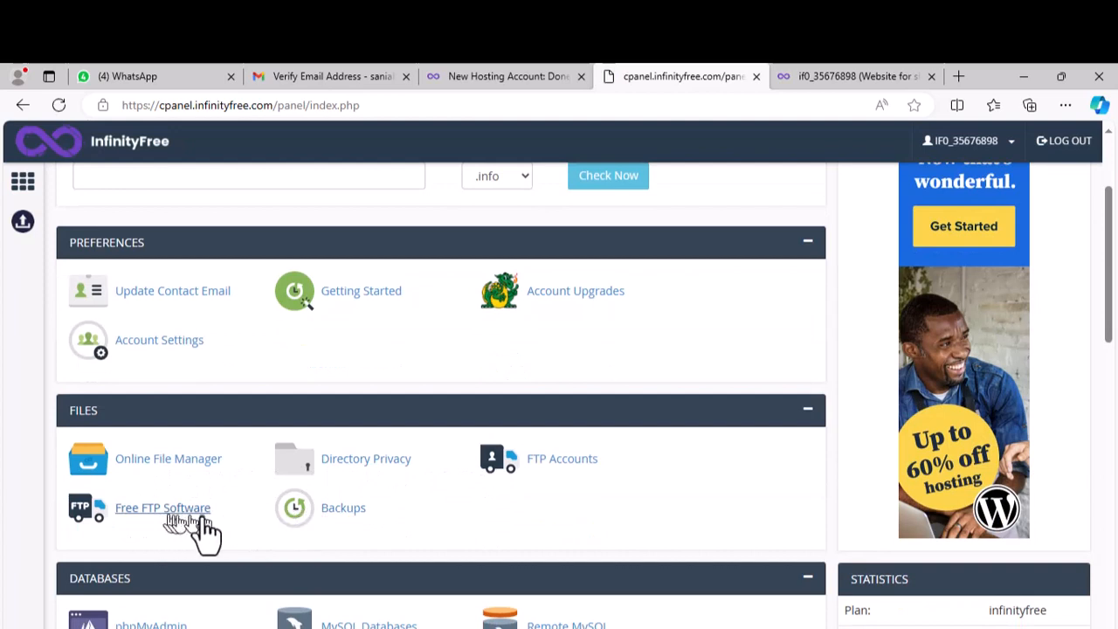
{"action": "scroll", "coordinate": [420, 539], "scroll_direction": "down", "scroll_amount": 1}
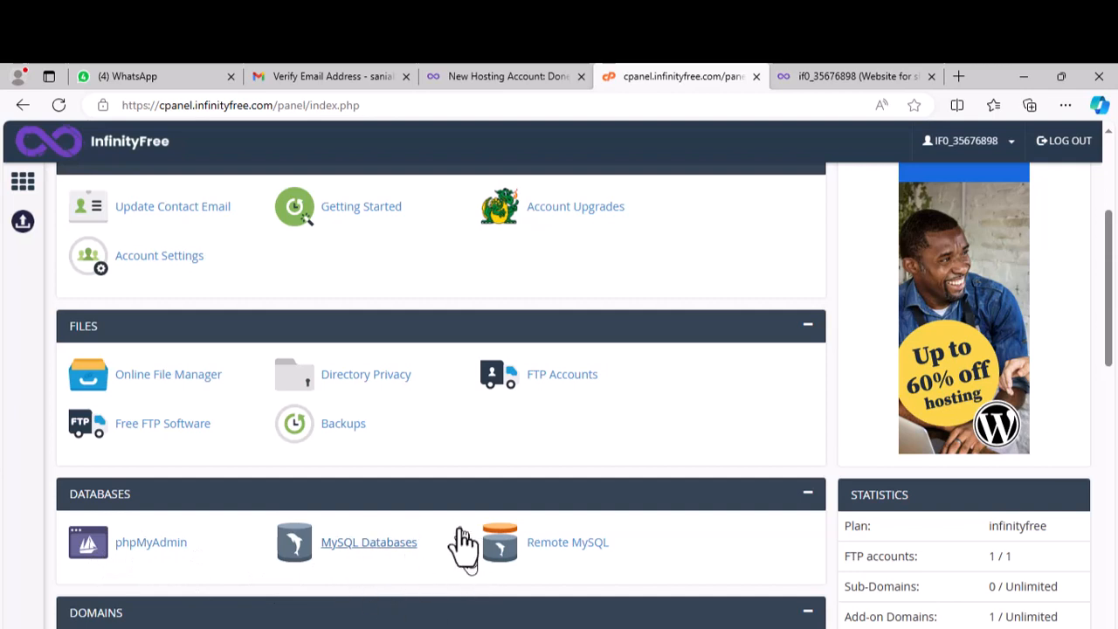
{"action": "scroll", "coordinate": [367, 528], "scroll_direction": "down", "scroll_amount": 1}
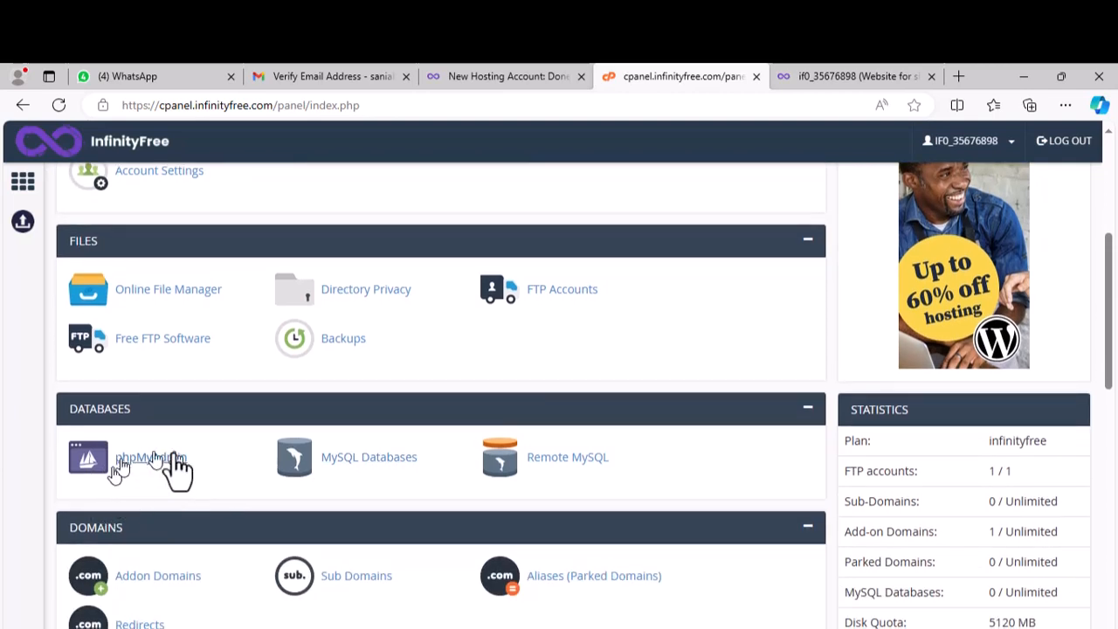
{"action": "scroll", "coordinate": [376, 585], "scroll_direction": "down", "scroll_amount": 1}
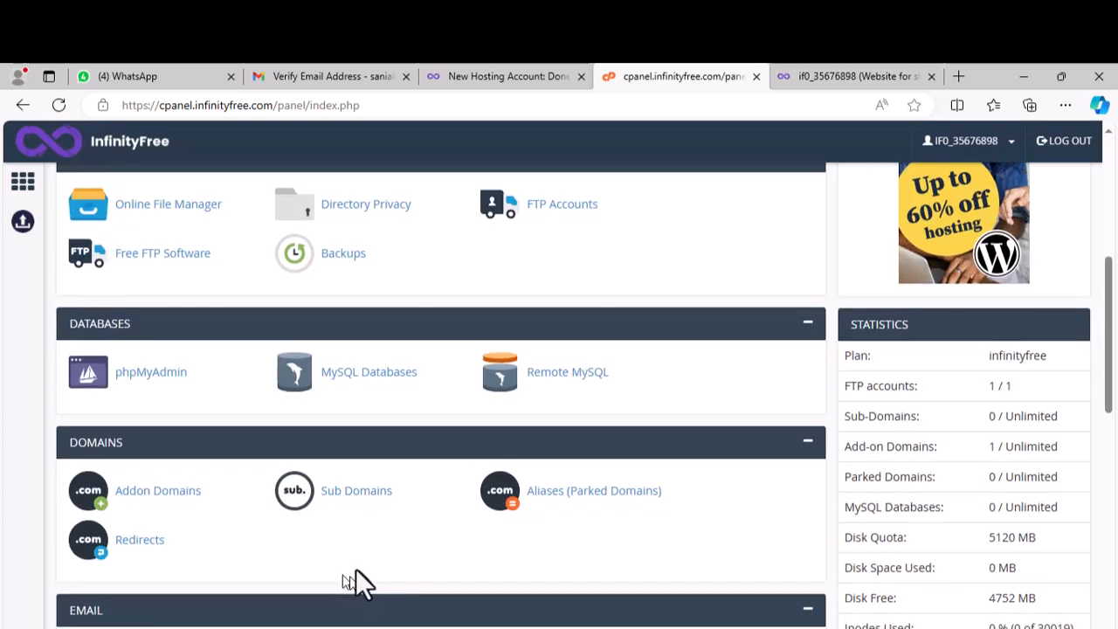
{"action": "scroll", "coordinate": [395, 502], "scroll_direction": "down", "scroll_amount": 1}
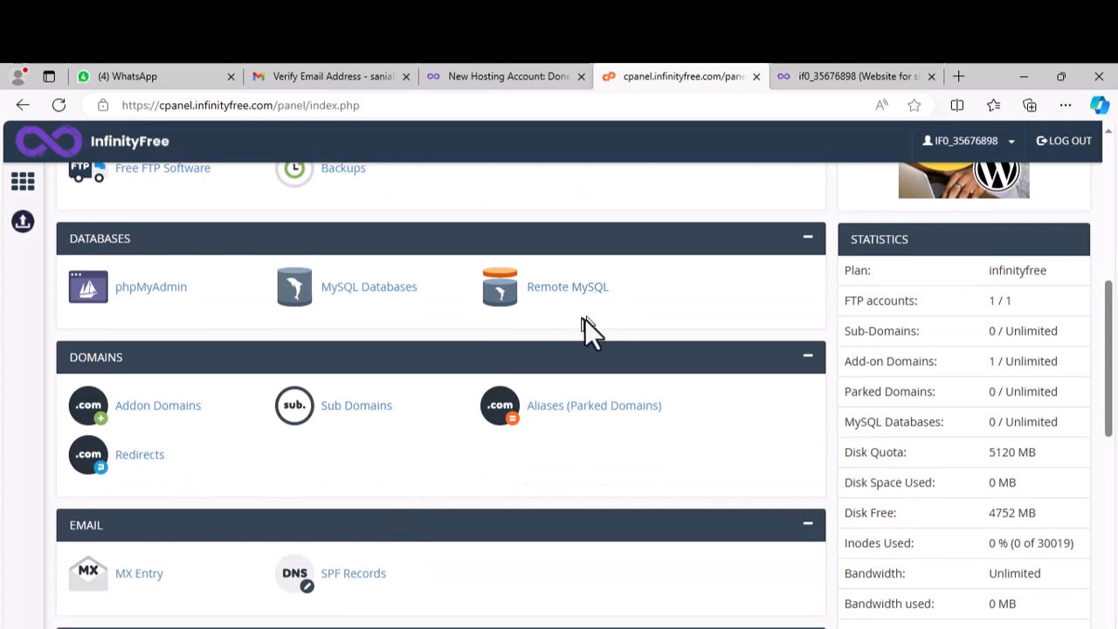
{"action": "scroll", "coordinate": [387, 554], "scroll_direction": "down", "scroll_amount": 2}
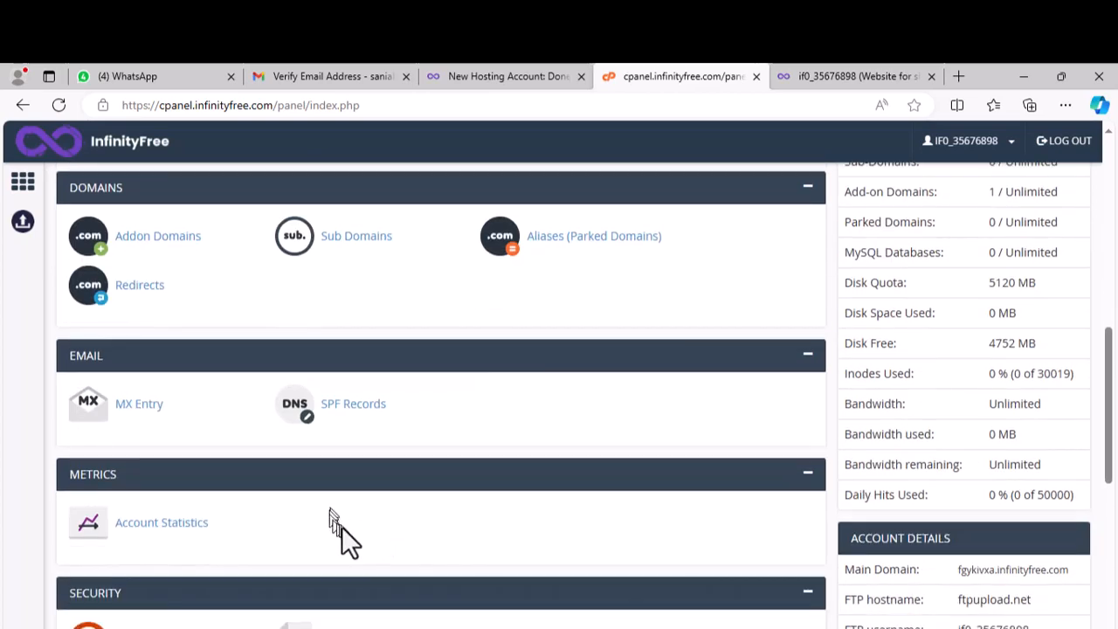
{"action": "scroll", "coordinate": [349, 539], "scroll_direction": "down", "scroll_amount": 2}
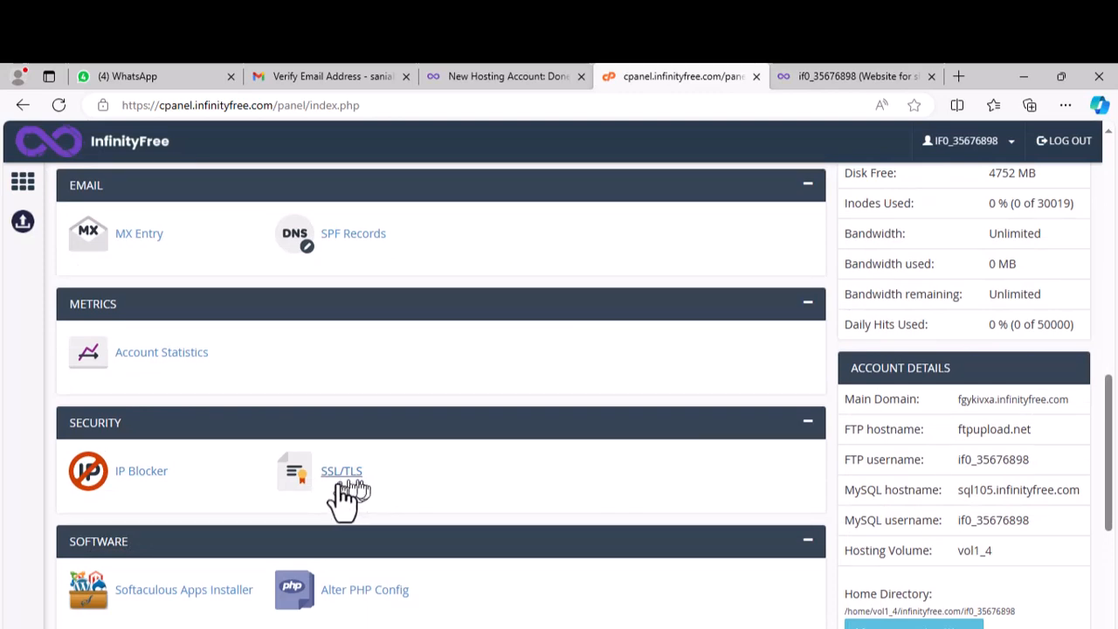
{"action": "scroll", "coordinate": [341, 495], "scroll_direction": "down", "scroll_amount": 1}
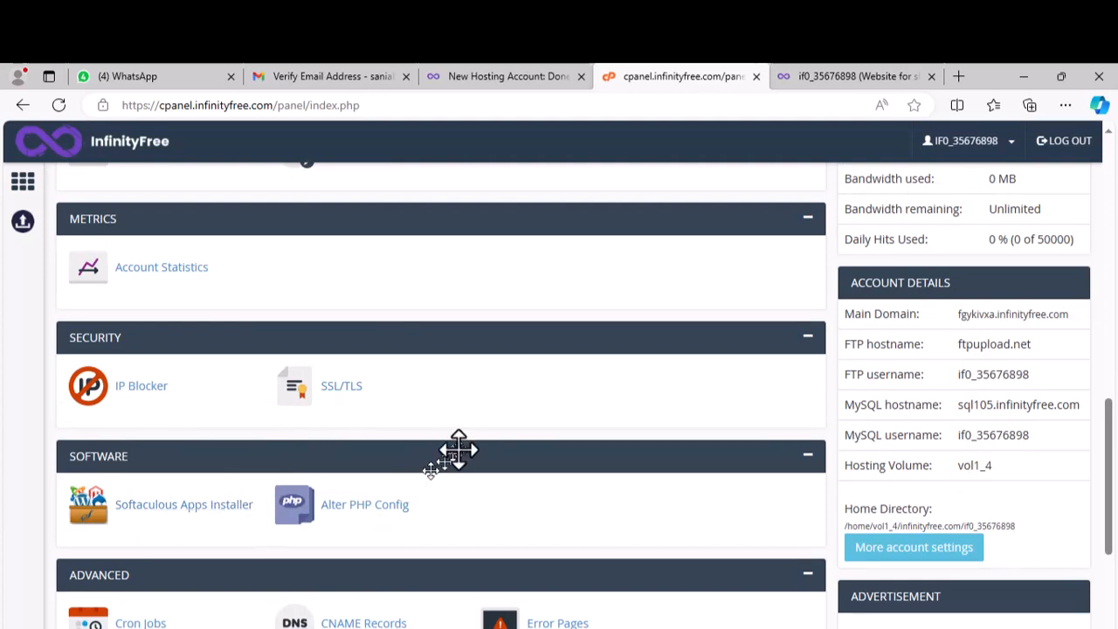
{"action": "scroll", "coordinate": [465, 441], "scroll_direction": "up", "scroll_amount": 1}
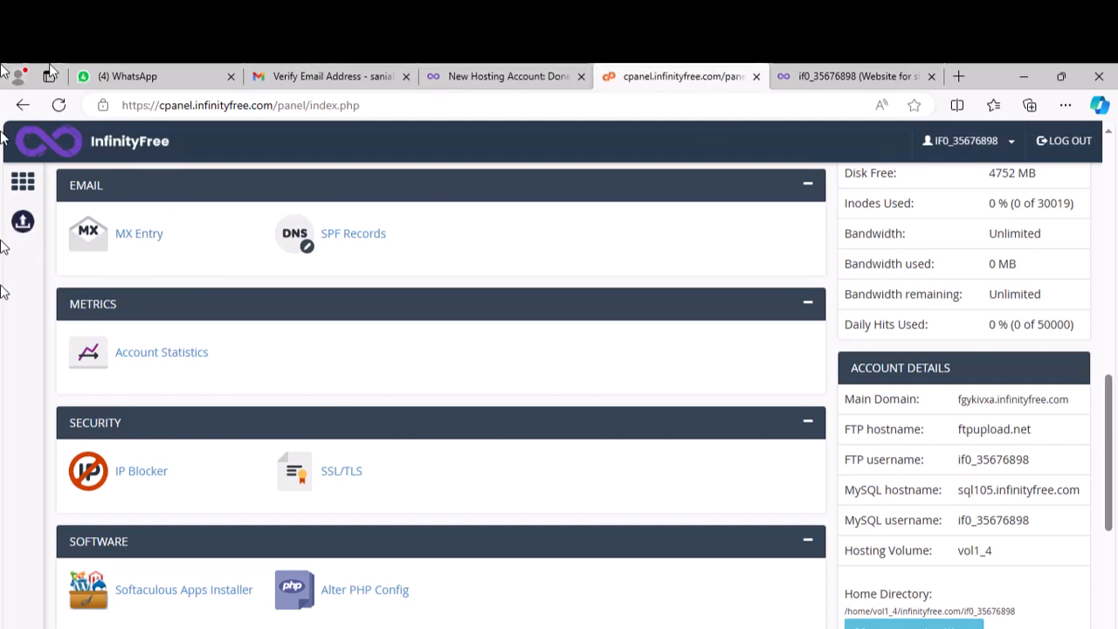
- Reveal the hosting account password under Account Details and select it for copying
{"action": "left_click", "coordinate": [859, 75]}
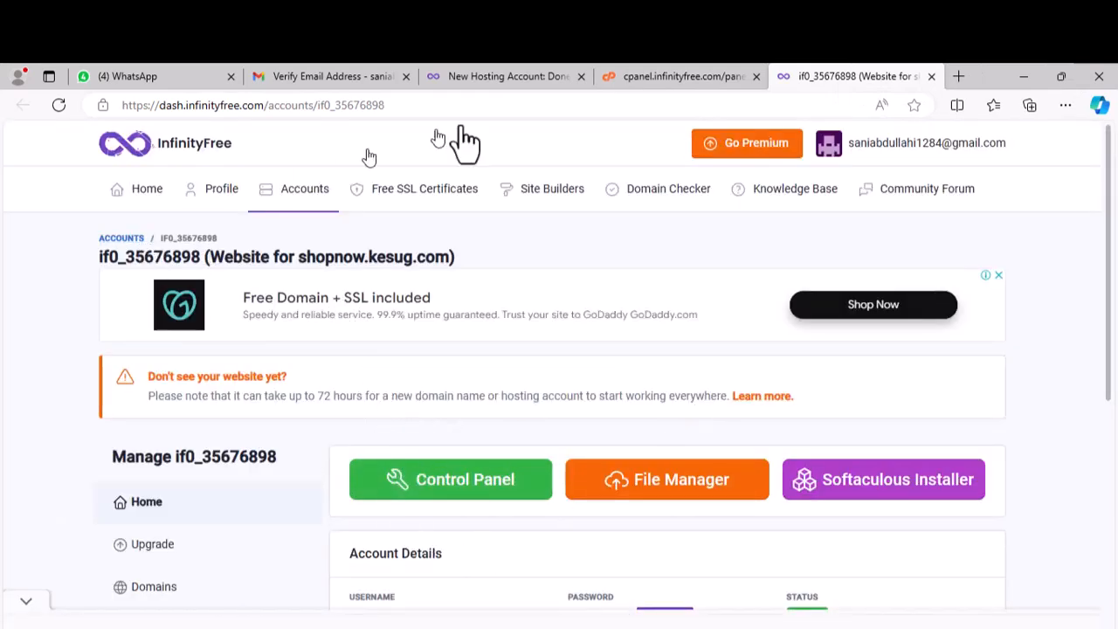
{"action": "left_click", "coordinate": [490, 76]}
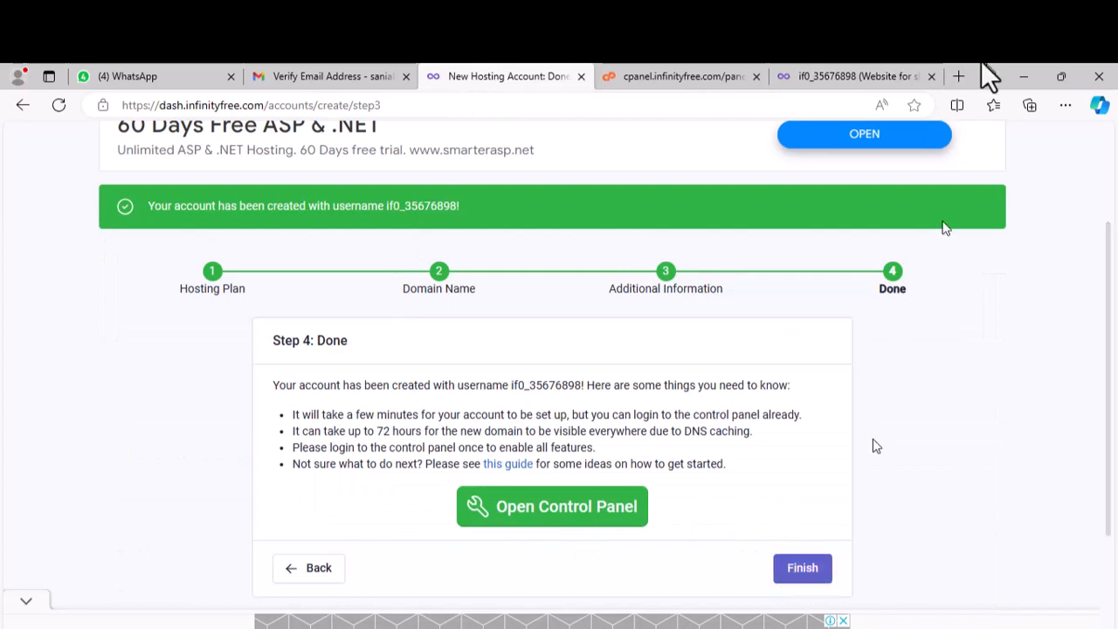
{"action": "left_click", "coordinate": [845, 70]}
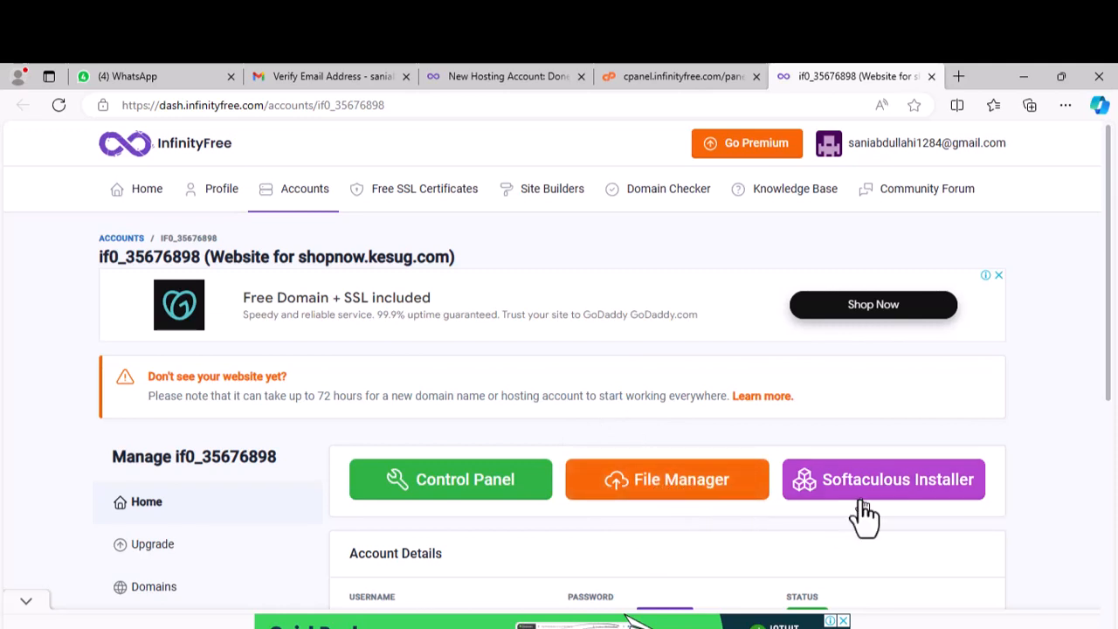
{"action": "scroll", "coordinate": [891, 498], "scroll_direction": "down", "scroll_amount": 1}
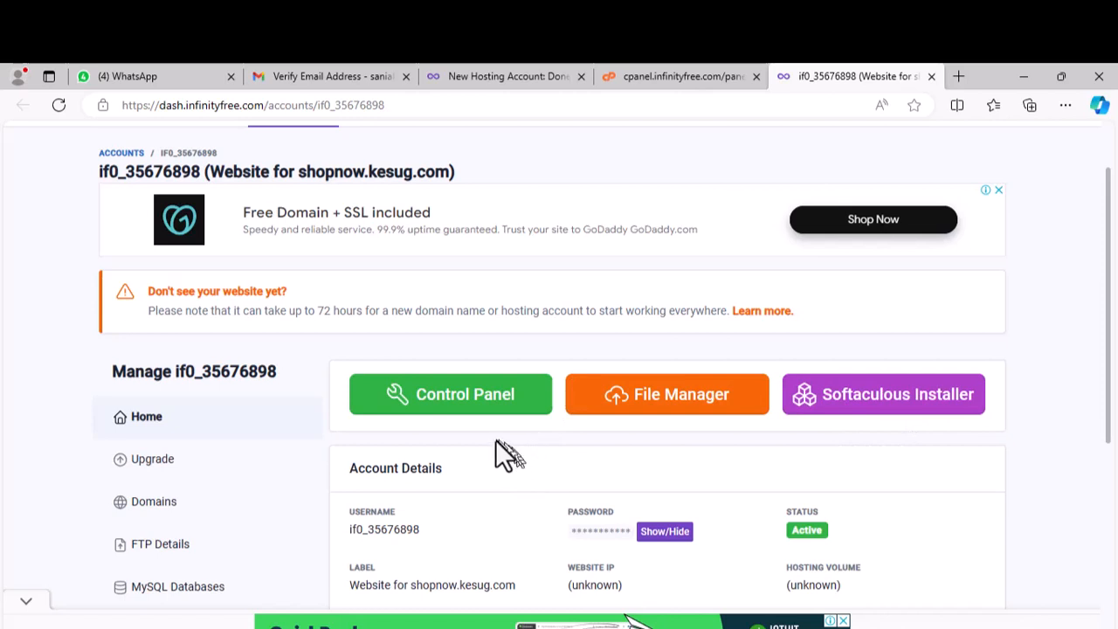
{"action": "scroll", "coordinate": [489, 445], "scroll_direction": "down", "scroll_amount": 1}
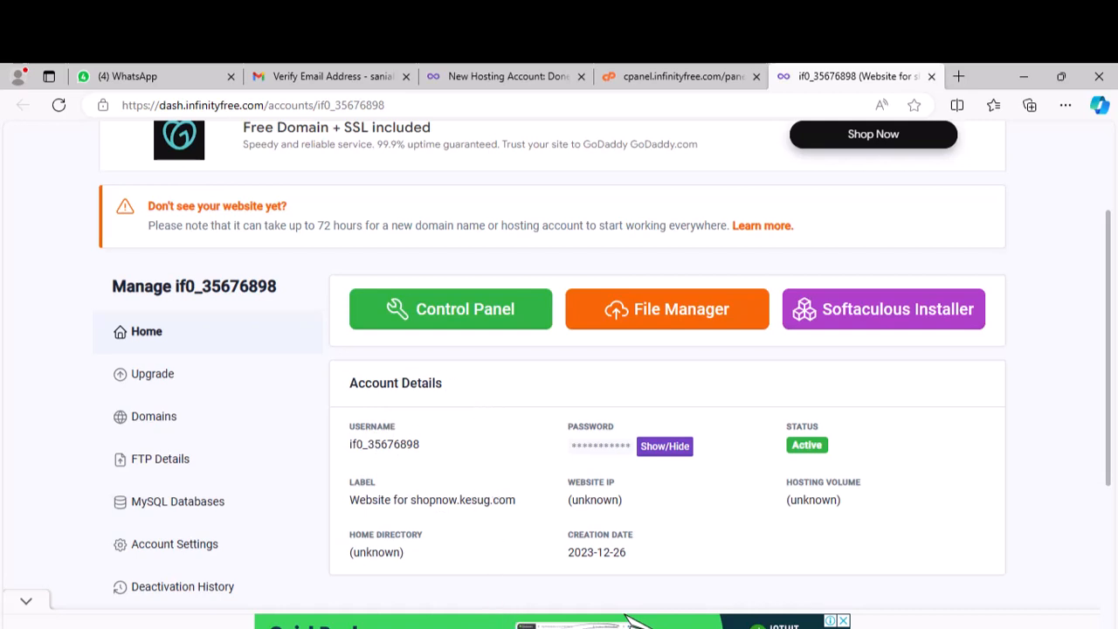
{"action": "left_click", "coordinate": [661, 447]}
{"action": "left_click_drag", "start_coordinate": [631, 446], "coordinate": [571, 450]}
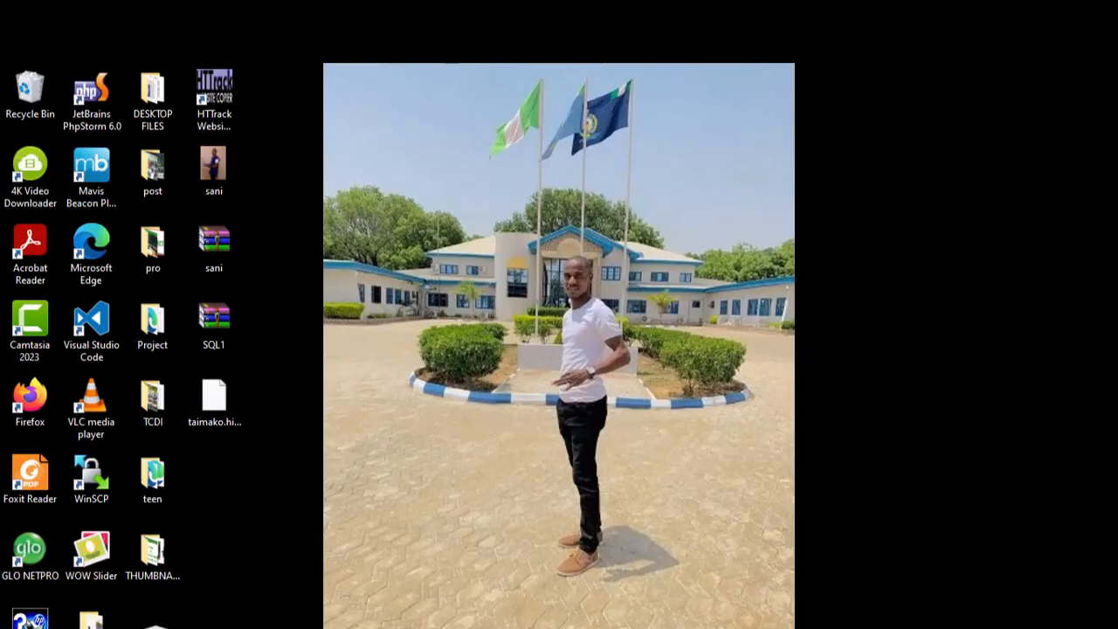
- Add a 'password:' line with the pasted account password under the username
{"action": "left_click", "coordinate": [741, 627]}
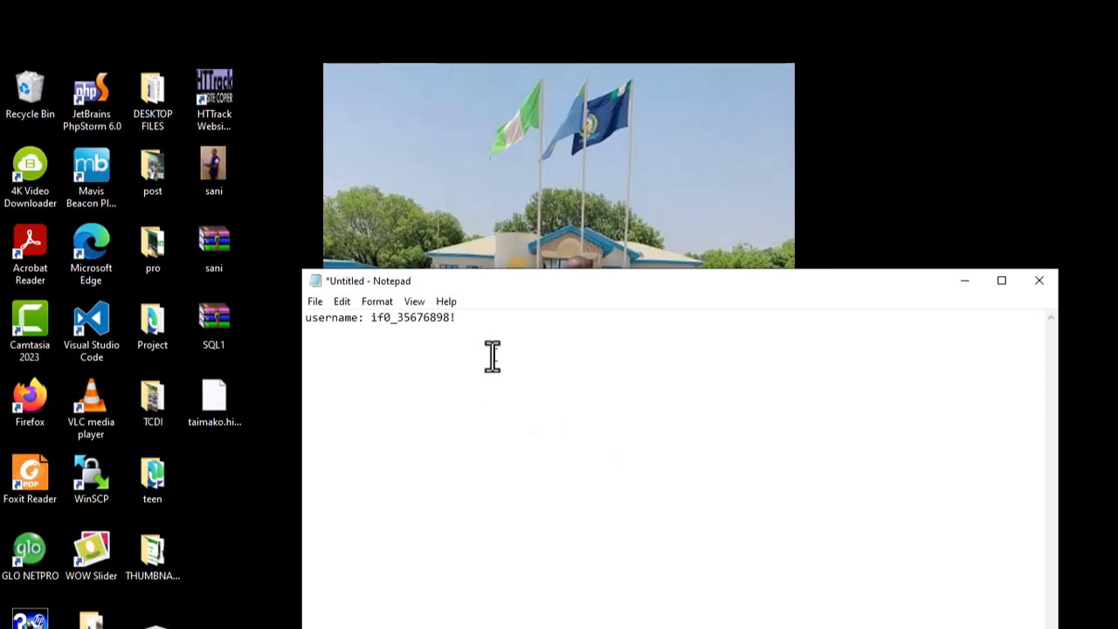
{"action": "key", "text": "Return"}
{"action": "type", "text": "passwaor"}
{"action": "key", "text": "BackSpace"}
{"action": "key", "text": "BackSpace"}
{"action": "type", "text": "rd:"}
{"action": "key", "text": "ctrl+v"}
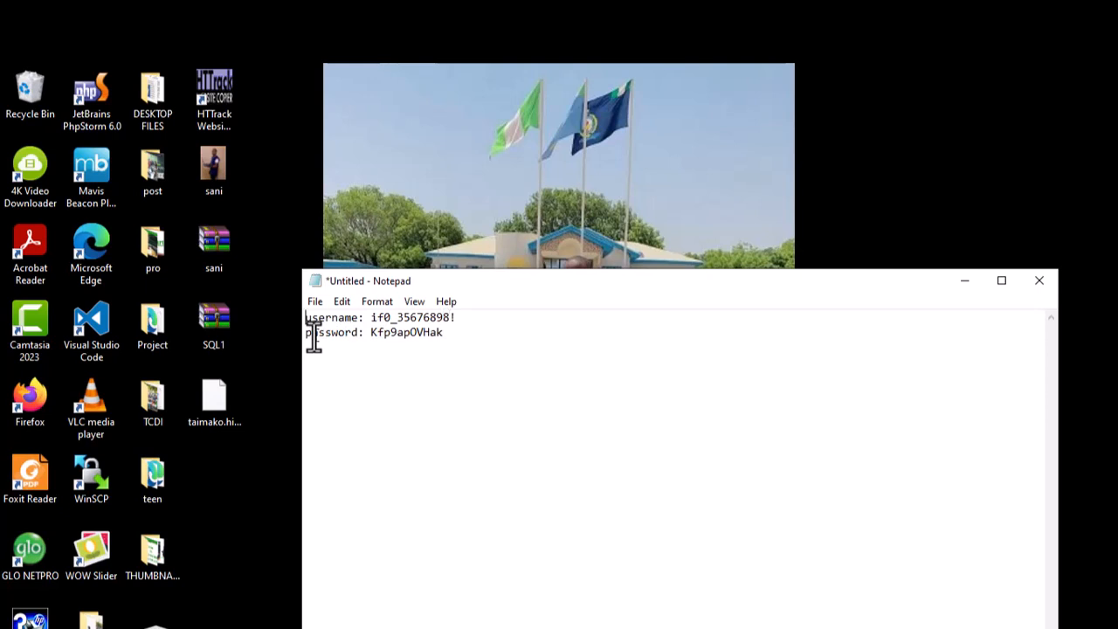
- Add the heading 'SHOPNOW CPANL LOGIN DETAILS' above the credentials and minimize Notepad
{"action": "key", "text": "Return"}
{"action": "key", "text": "Return"}
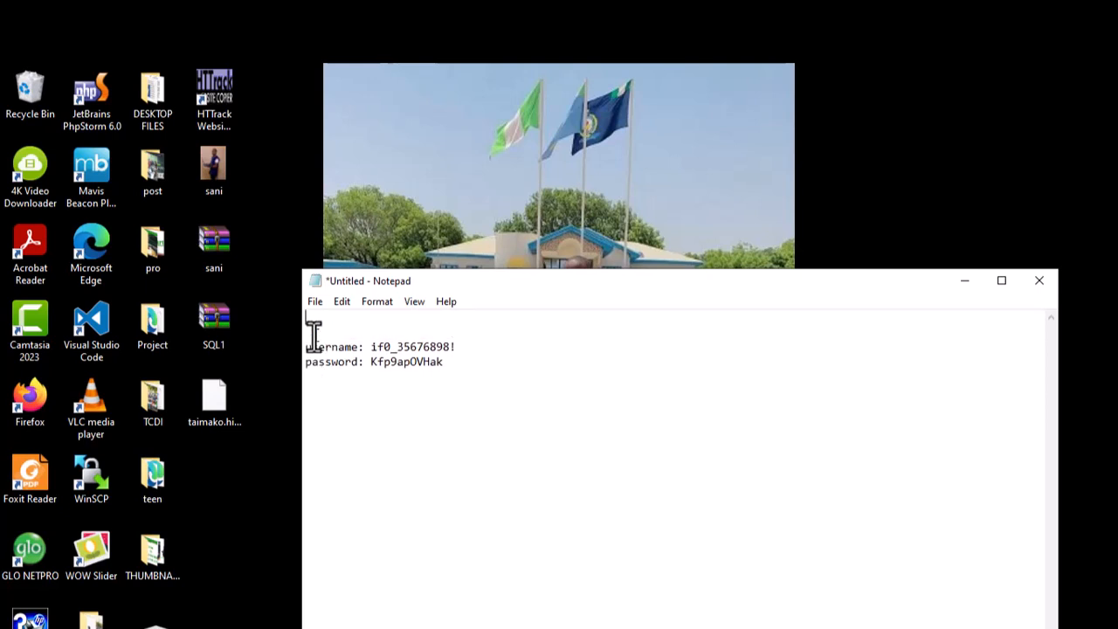
{"action": "type", "text": "SHOPNOW CPANL LO"}
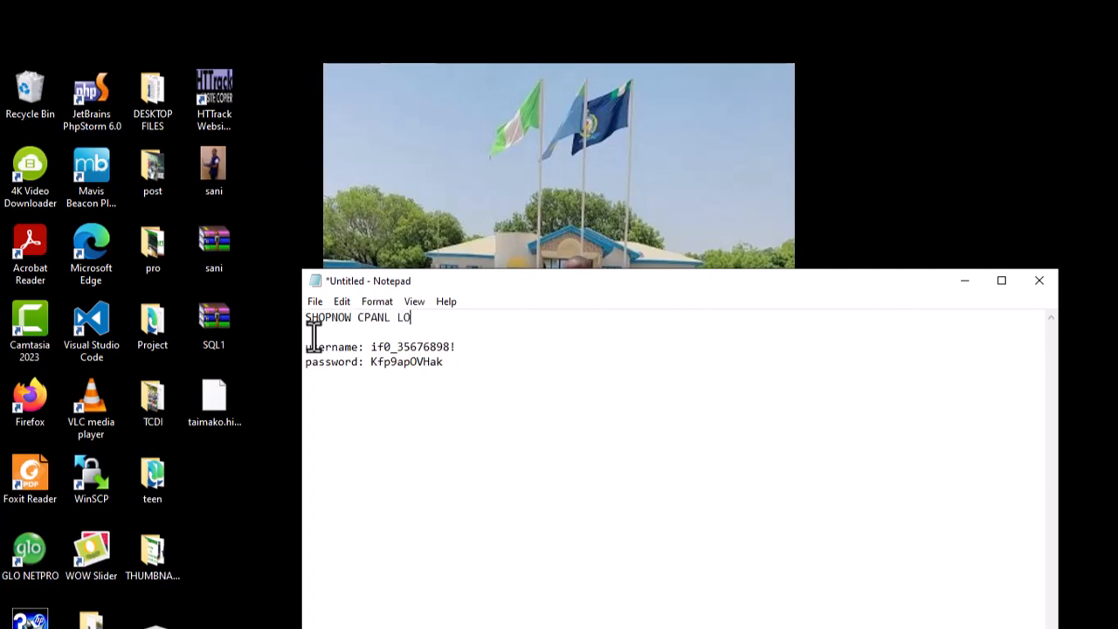
{"action": "type", "text": "GIN DETAILS"}
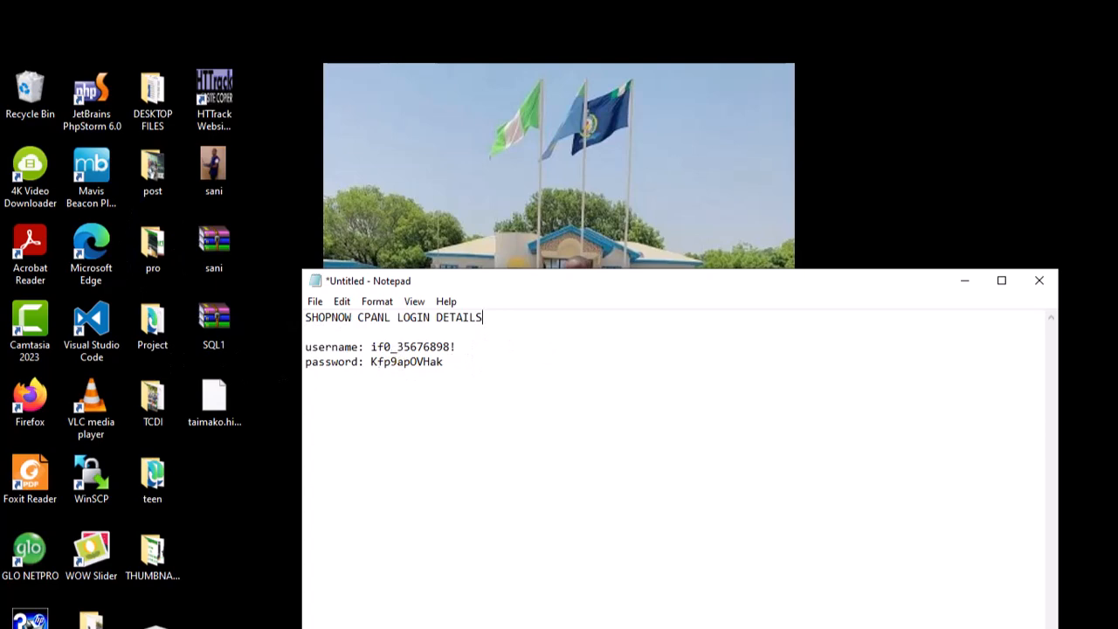
{"action": "key", "text": "super+d"}
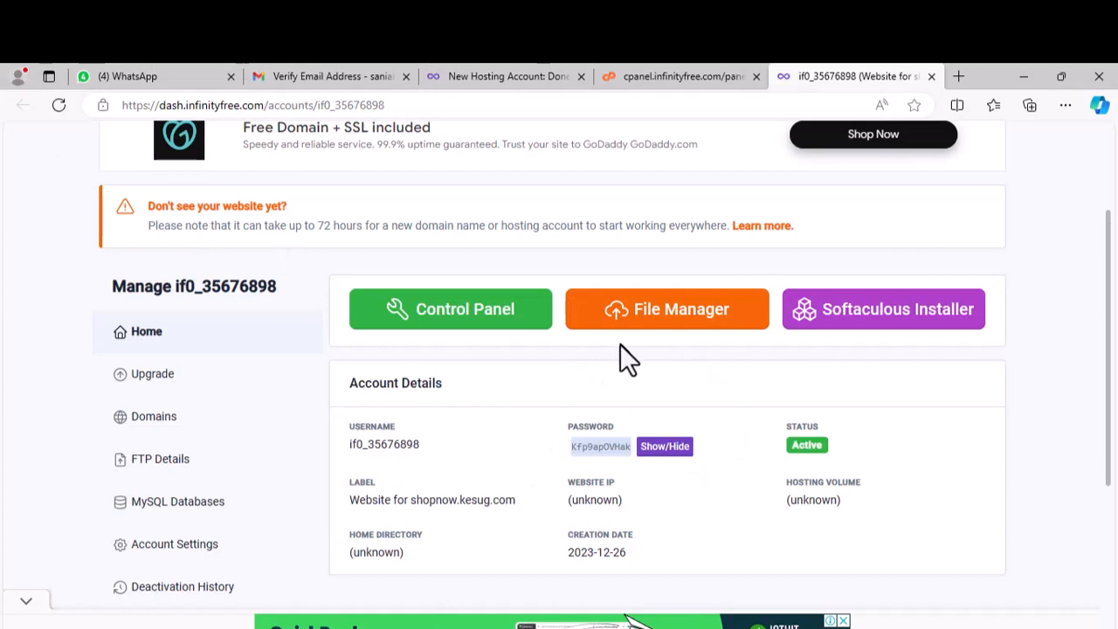
- Open the account's File Manager in a new browser tab and switch to it
{"action": "scroll", "coordinate": [709, 436], "scroll_direction": "down", "scroll_amount": 2}
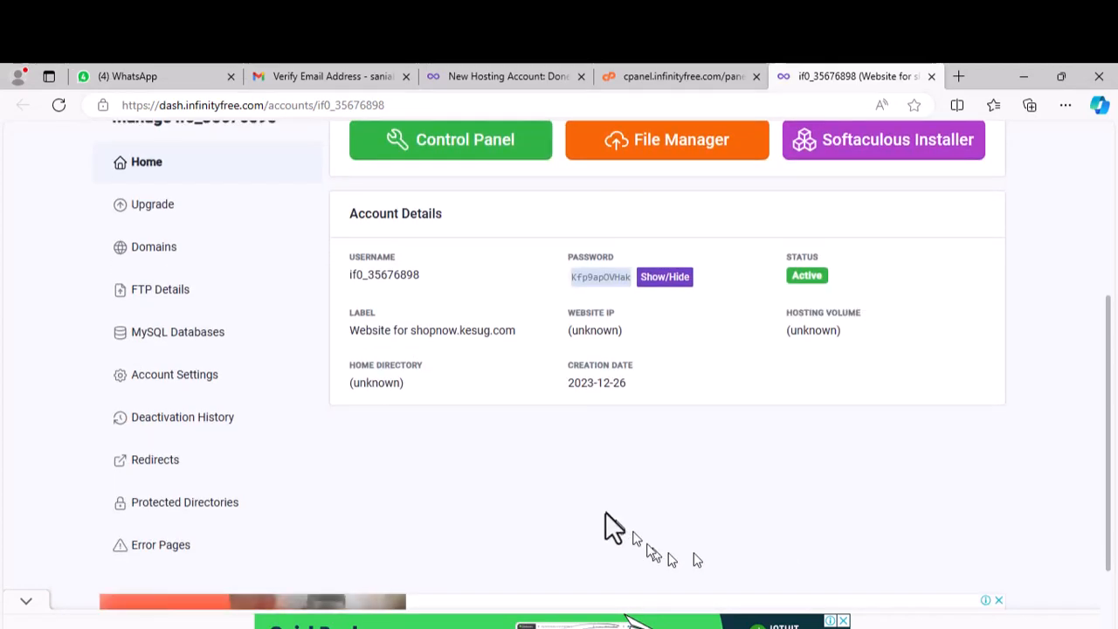
{"action": "scroll", "coordinate": [722, 428], "scroll_direction": "down", "scroll_amount": 3}
{"action": "scroll", "coordinate": [725, 424], "scroll_direction": "up", "scroll_amount": 5}
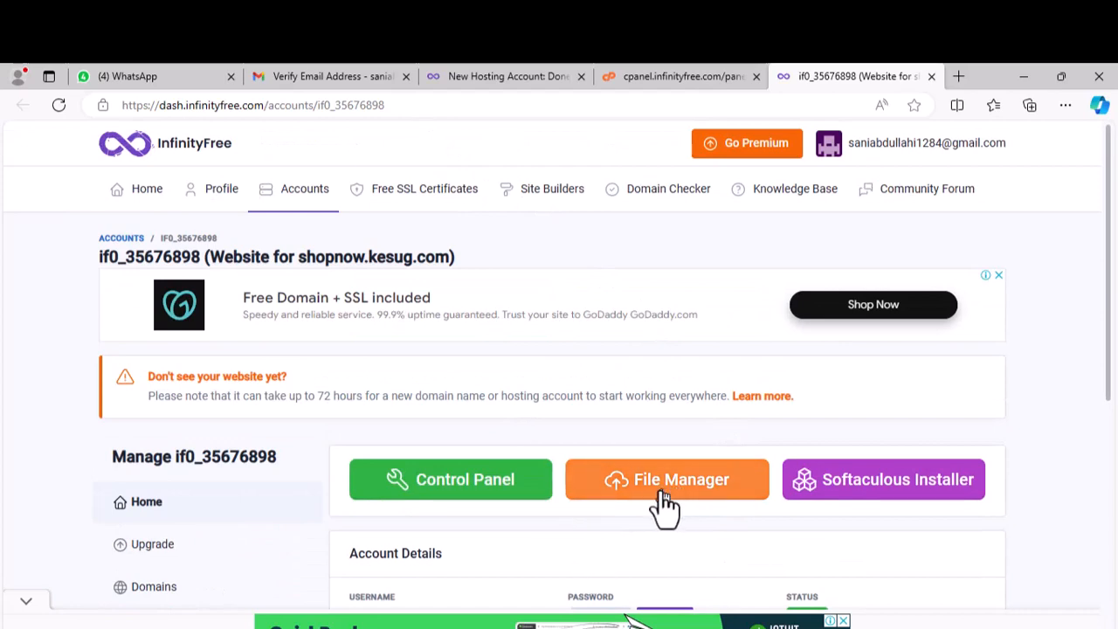
{"action": "right_click", "coordinate": [664, 498]}
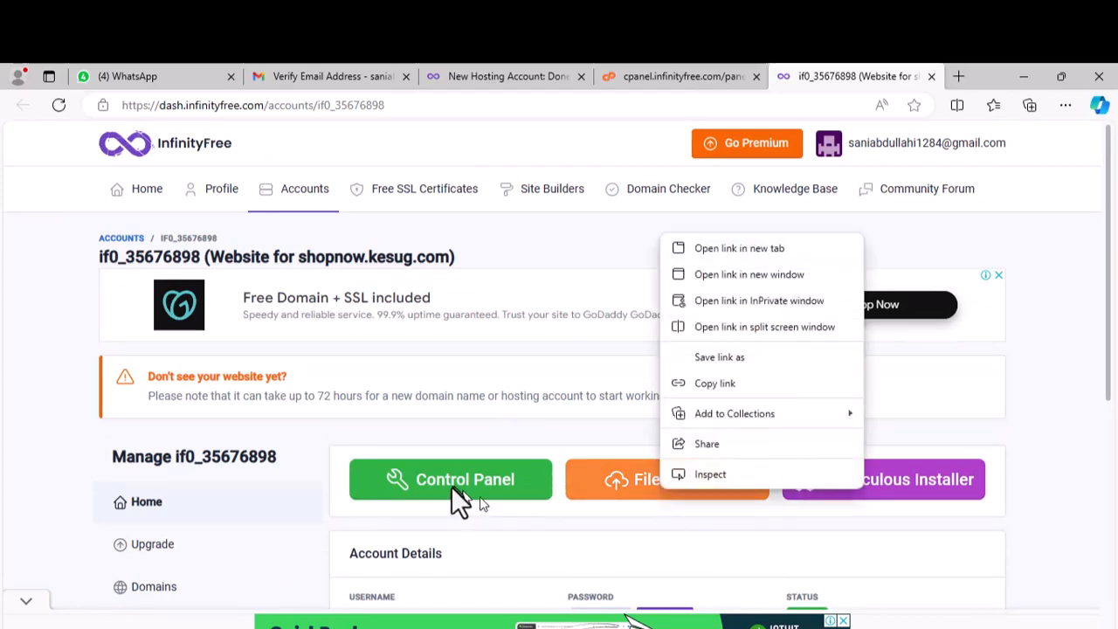
{"action": "left_click", "coordinate": [669, 77]}
{"action": "left_click", "coordinate": [669, 77]}
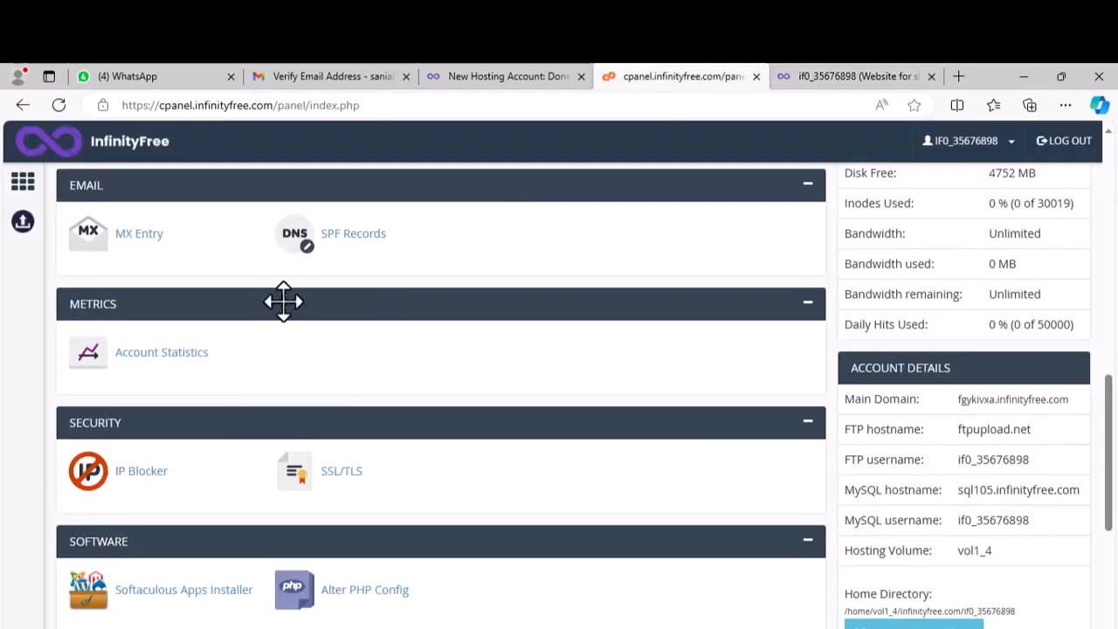
{"action": "left_click", "coordinate": [826, 77]}
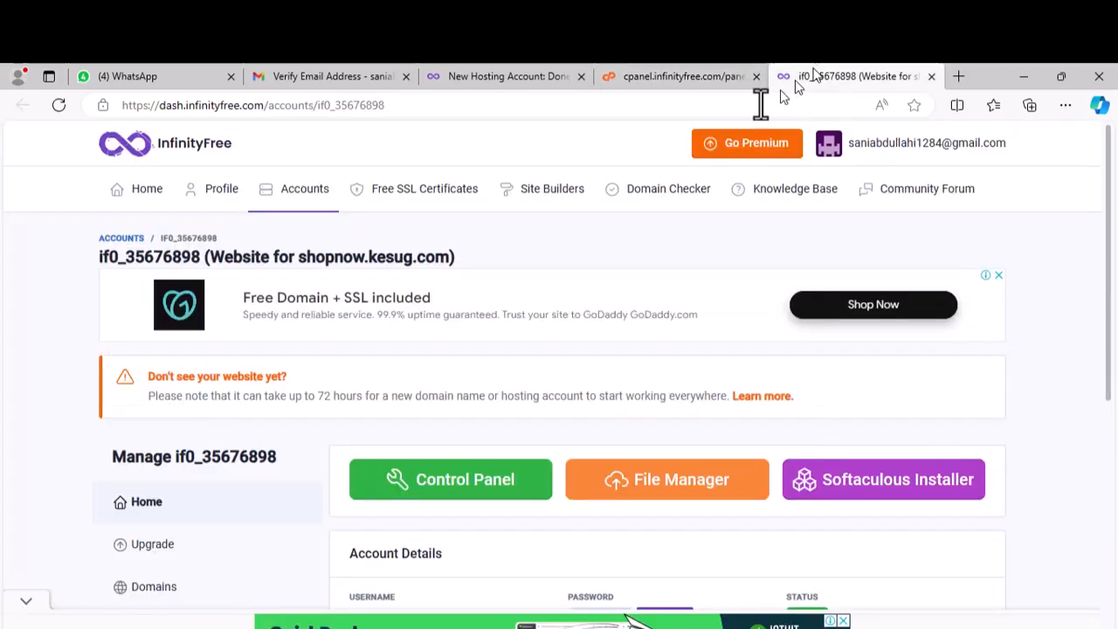
{"action": "right_click", "coordinate": [684, 493]}
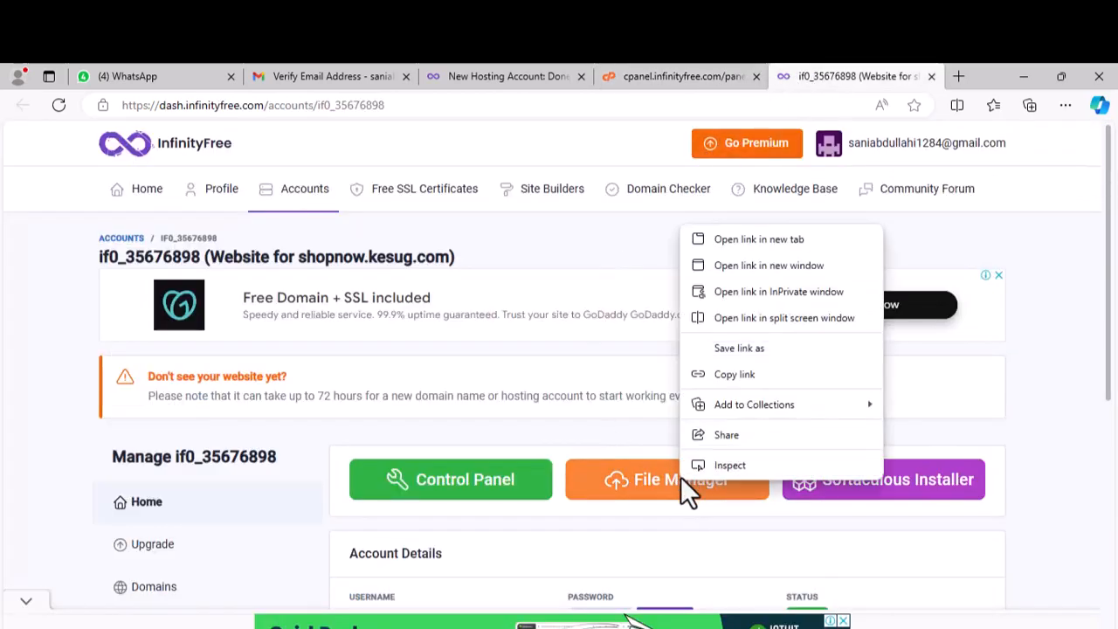
{"action": "left_click", "coordinate": [745, 234]}
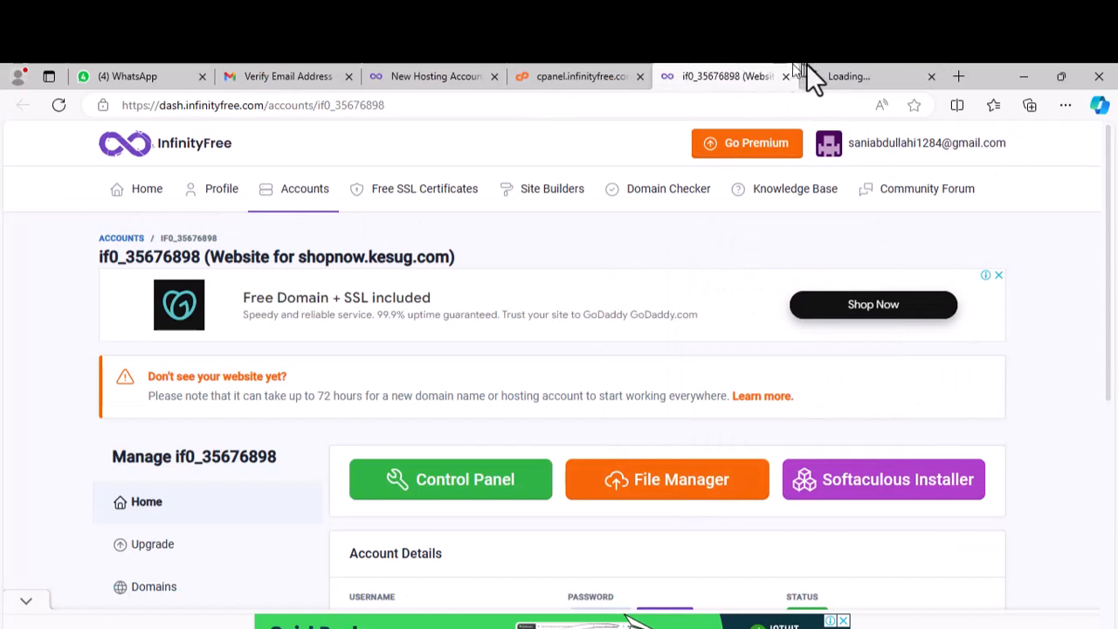
{"action": "left_click", "coordinate": [845, 73]}
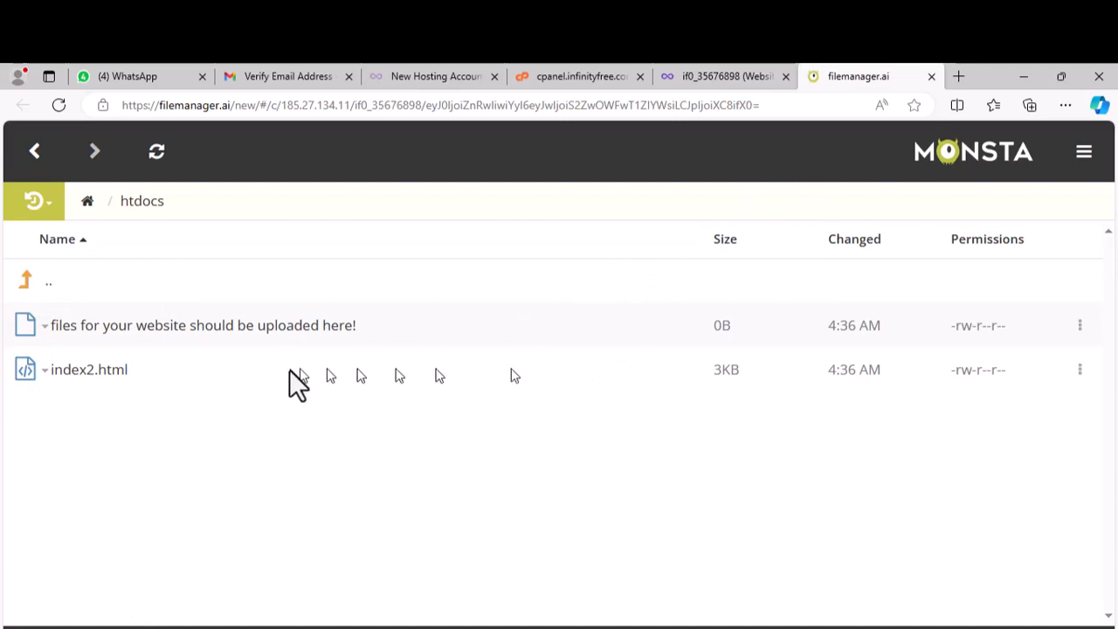
- Leave Monsta FTP's htdocs listing loaded and return to the account dashboard tab
{"action": "left_click", "coordinate": [732, 76]}
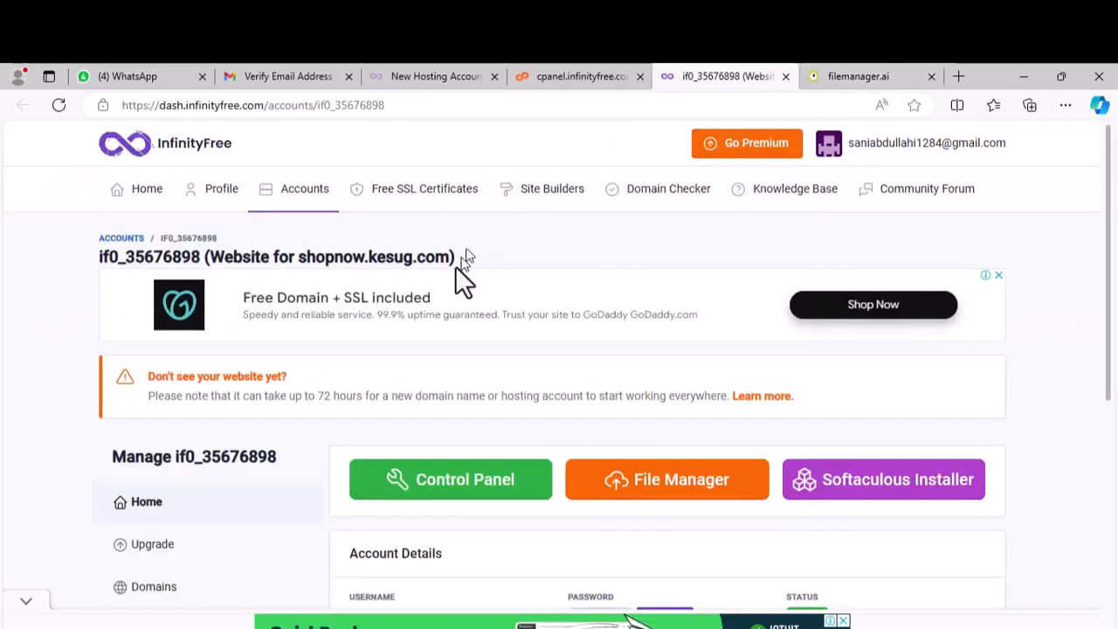
- Open the Softaculous installer from the account dashboard in a new tab
{"action": "right_click", "coordinate": [887, 498]}
{"action": "left_click", "coordinate": [952, 242]}
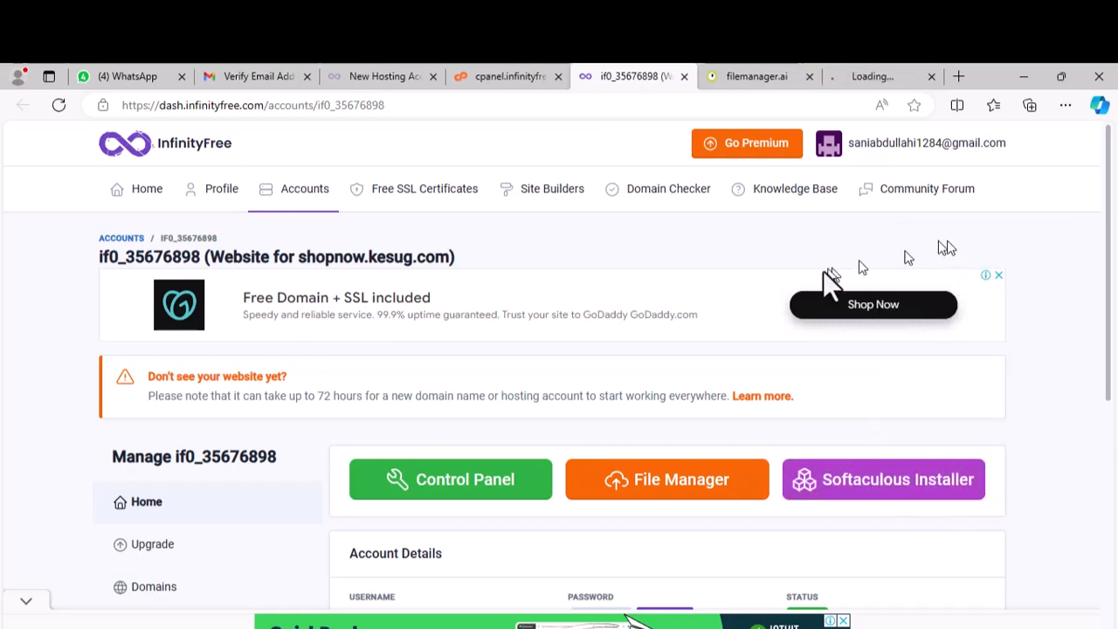
{"action": "left_click", "coordinate": [863, 70]}
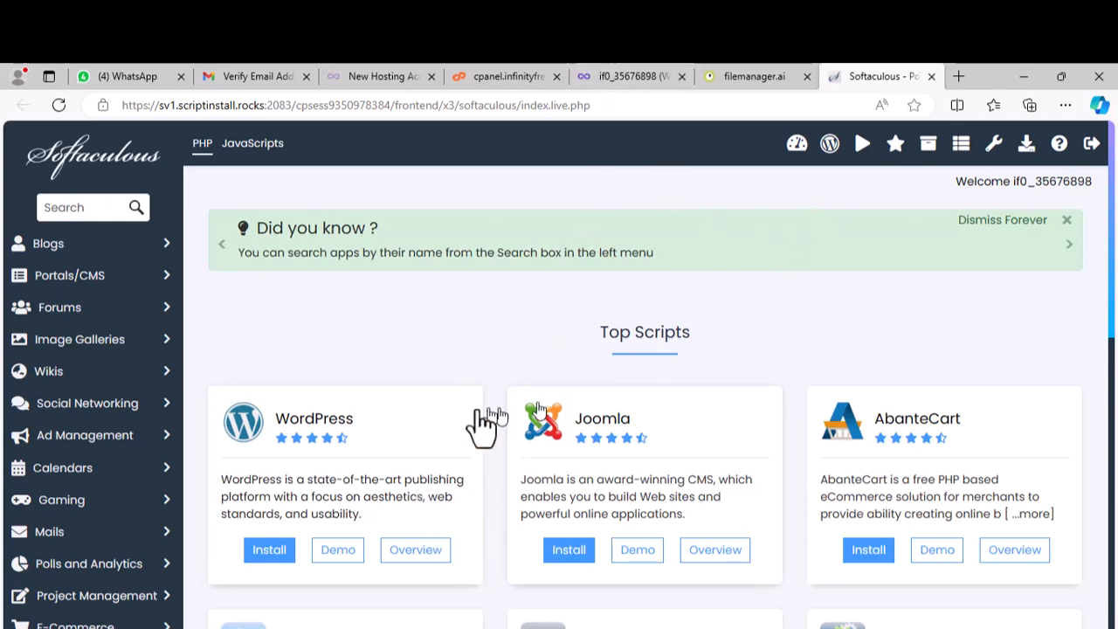
- Launch Softaculous Apps Installer from the control panel's Software section
{"action": "left_click", "coordinate": [628, 73]}
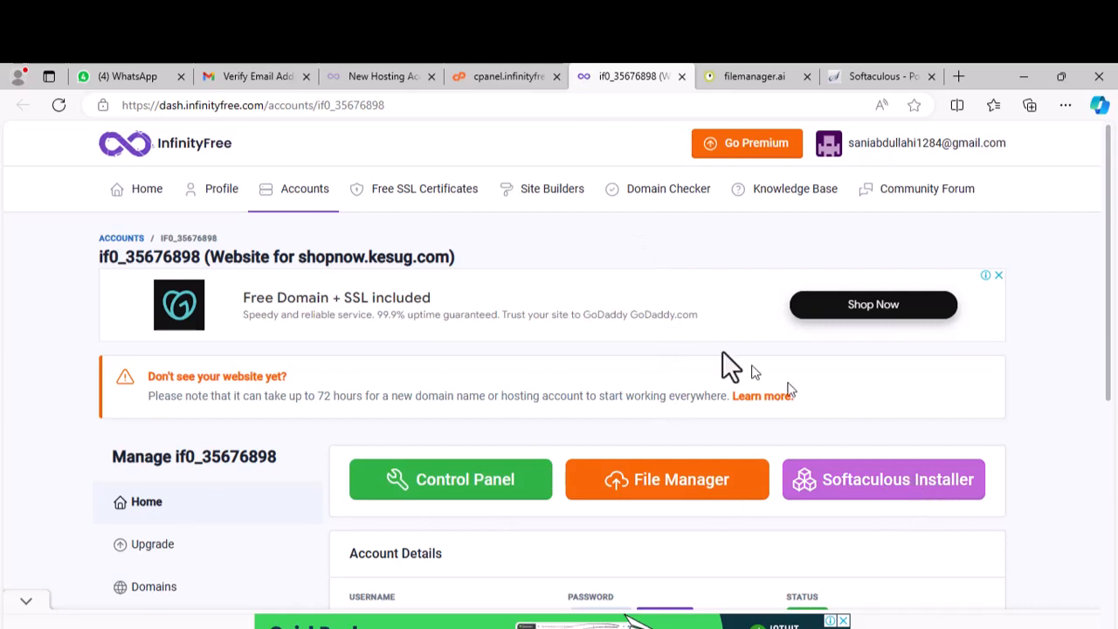
{"action": "left_click", "coordinate": [492, 80]}
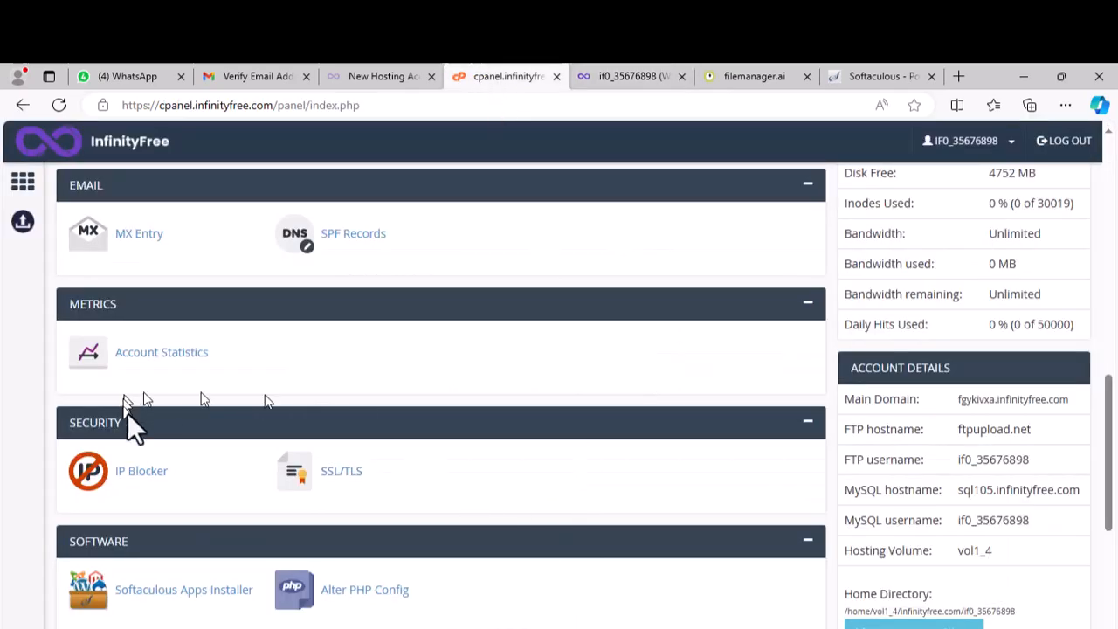
{"action": "scroll", "coordinate": [340, 525], "scroll_direction": "down", "scroll_amount": 2}
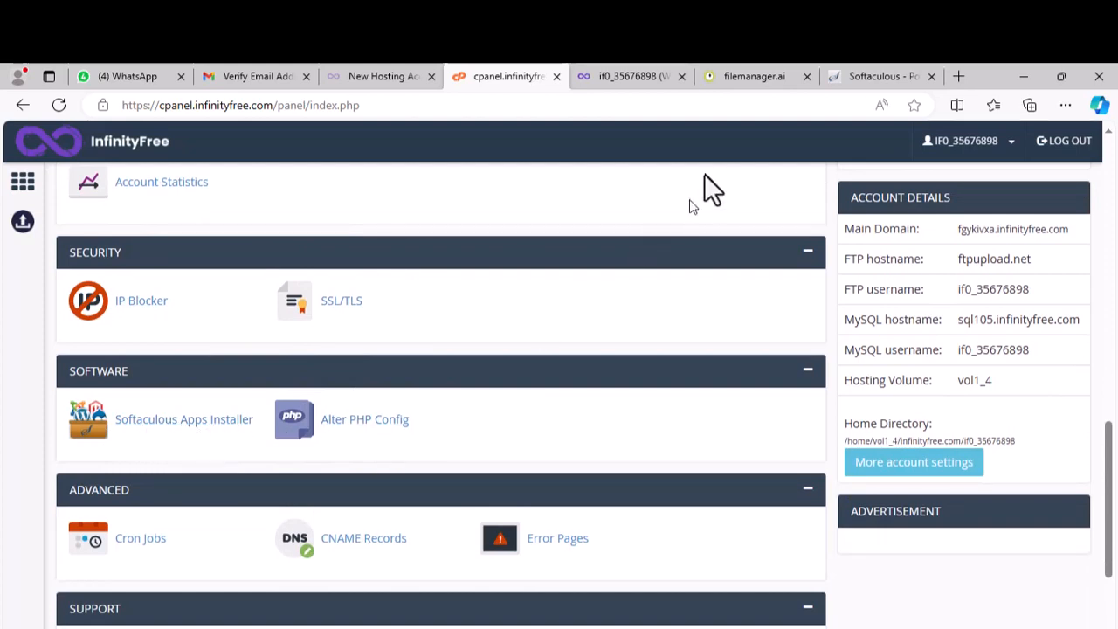
{"action": "left_click", "coordinate": [634, 75]}
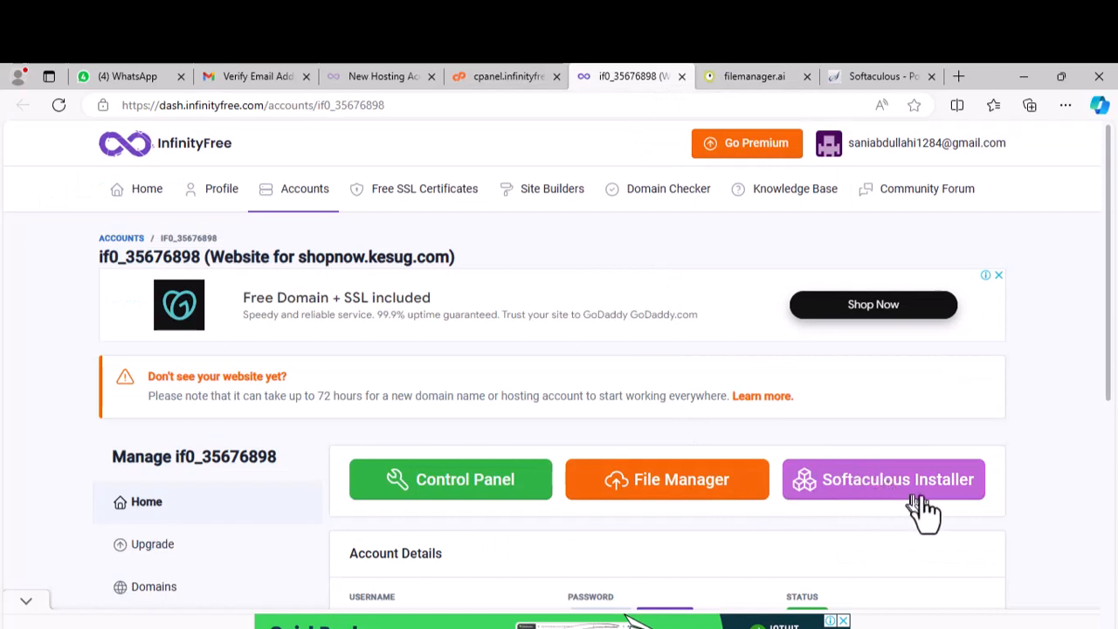
{"action": "left_click", "coordinate": [524, 76]}
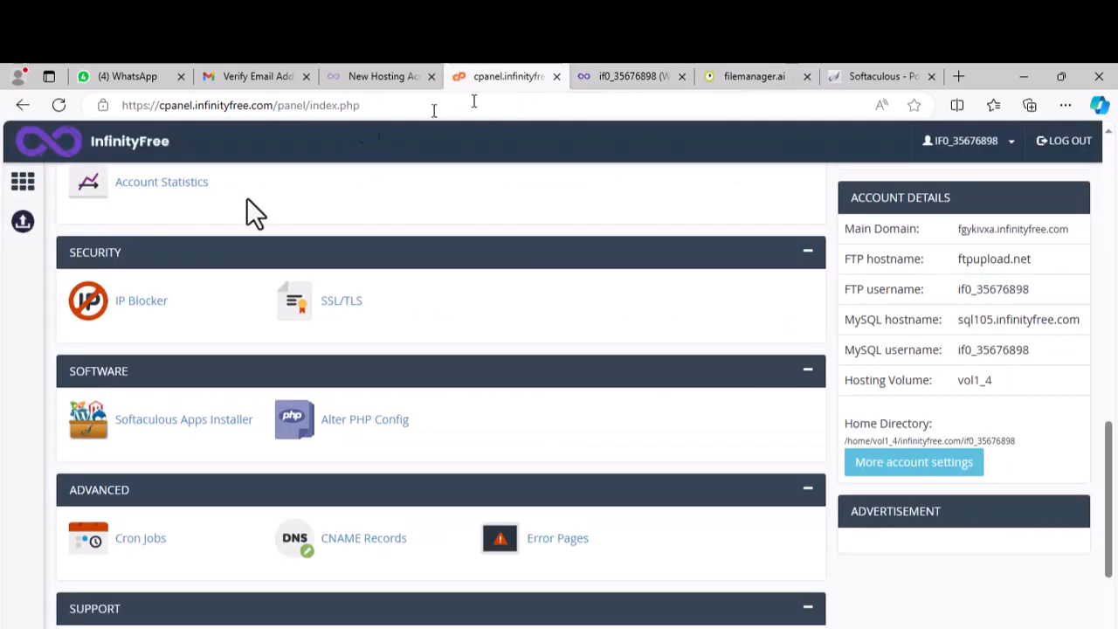
{"action": "left_click", "coordinate": [194, 426]}
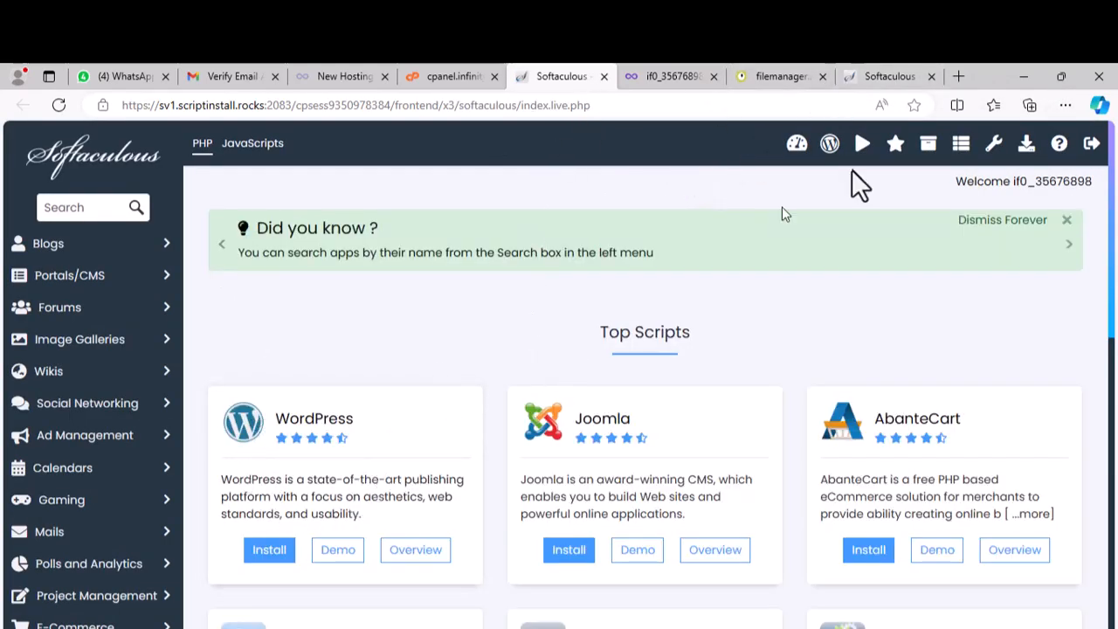
{"action": "left_click", "coordinate": [893, 77]}
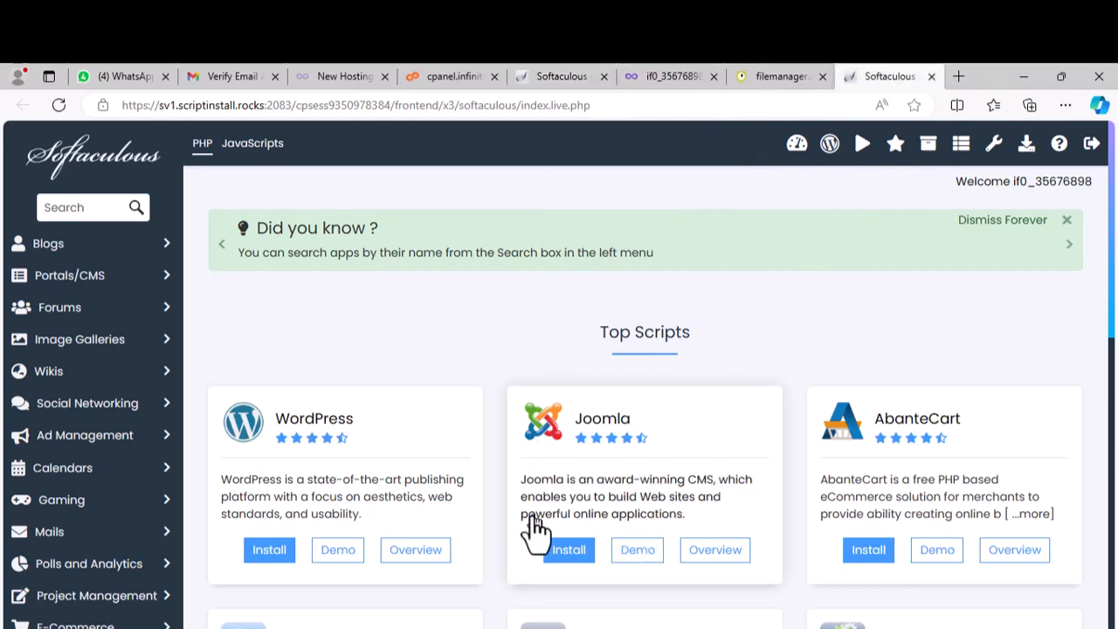
{"action": "left_click", "coordinate": [531, 78]}
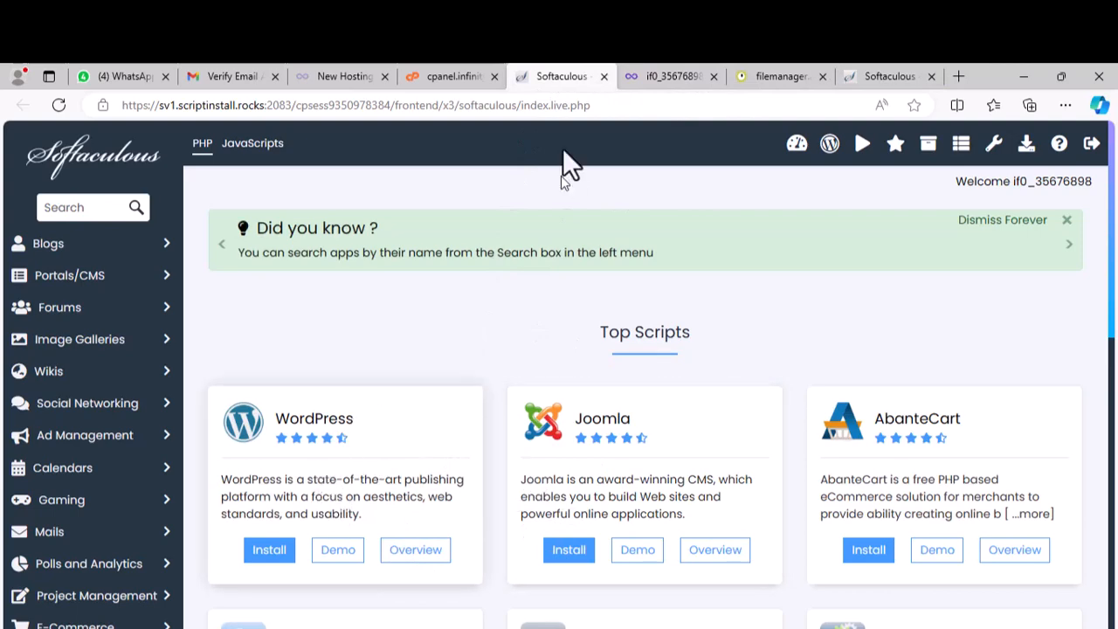
{"action": "left_click", "coordinate": [460, 77]}
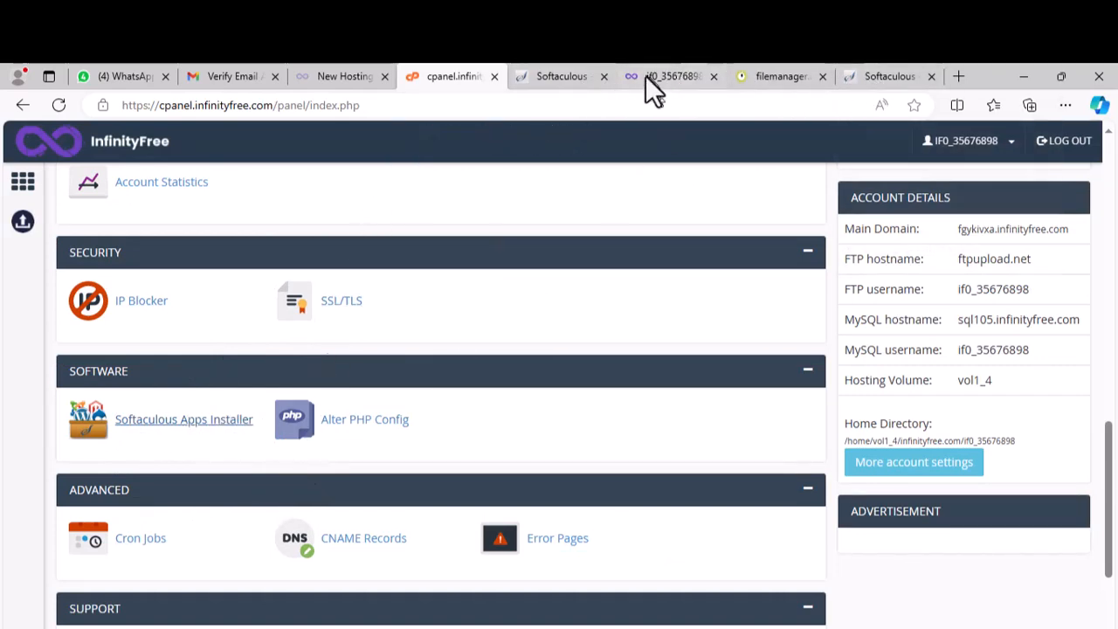
{"action": "left_click", "coordinate": [577, 76]}
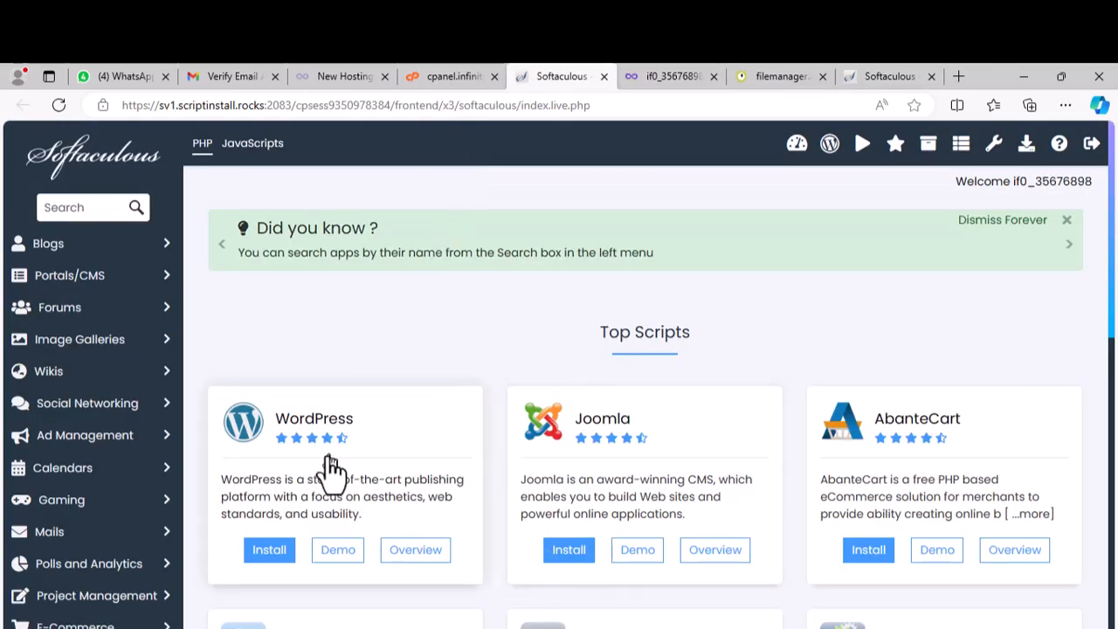
{"action": "scroll", "coordinate": [350, 449], "scroll_direction": "down", "scroll_amount": 1}
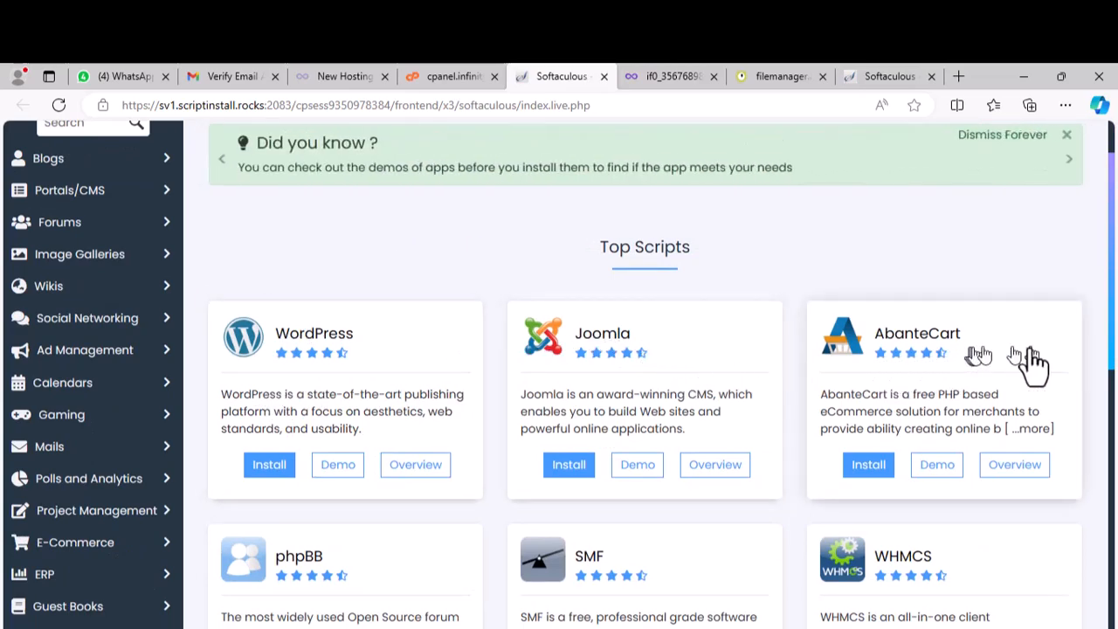
{"action": "scroll", "coordinate": [682, 576], "scroll_direction": "down", "scroll_amount": 2}
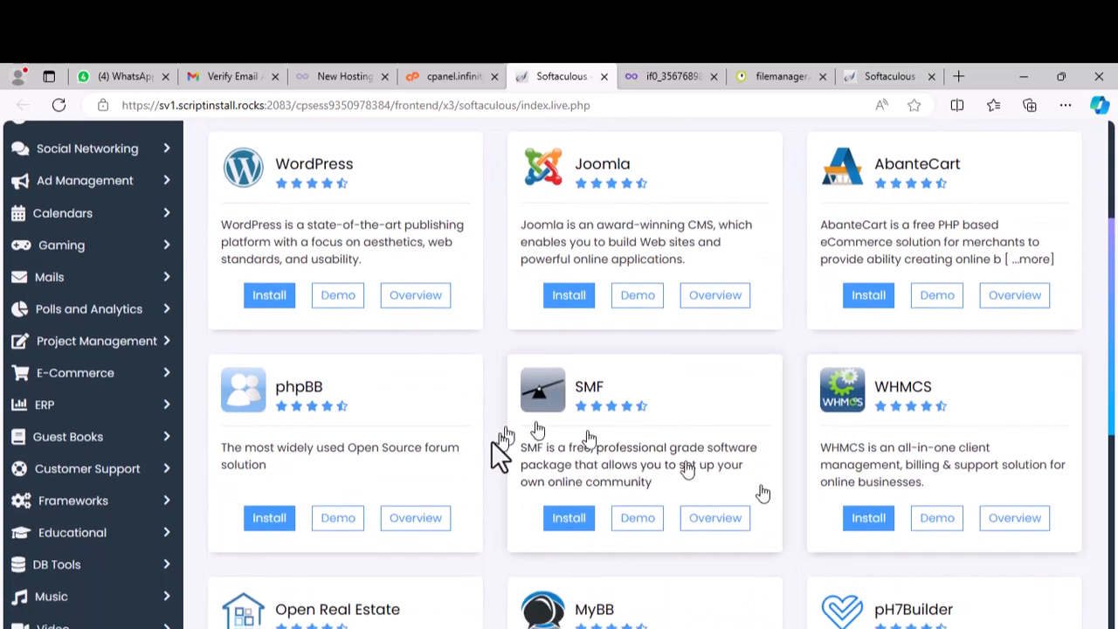
{"action": "scroll", "coordinate": [961, 507], "scroll_direction": "up", "scroll_amount": 3}
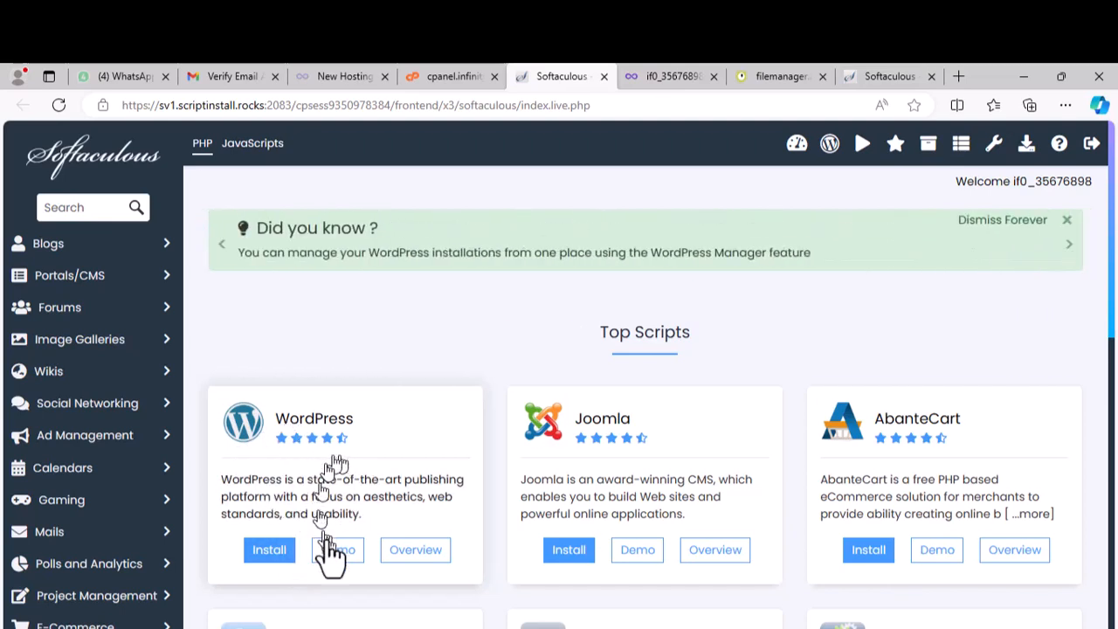
{"action": "left_click", "coordinate": [269, 552]}
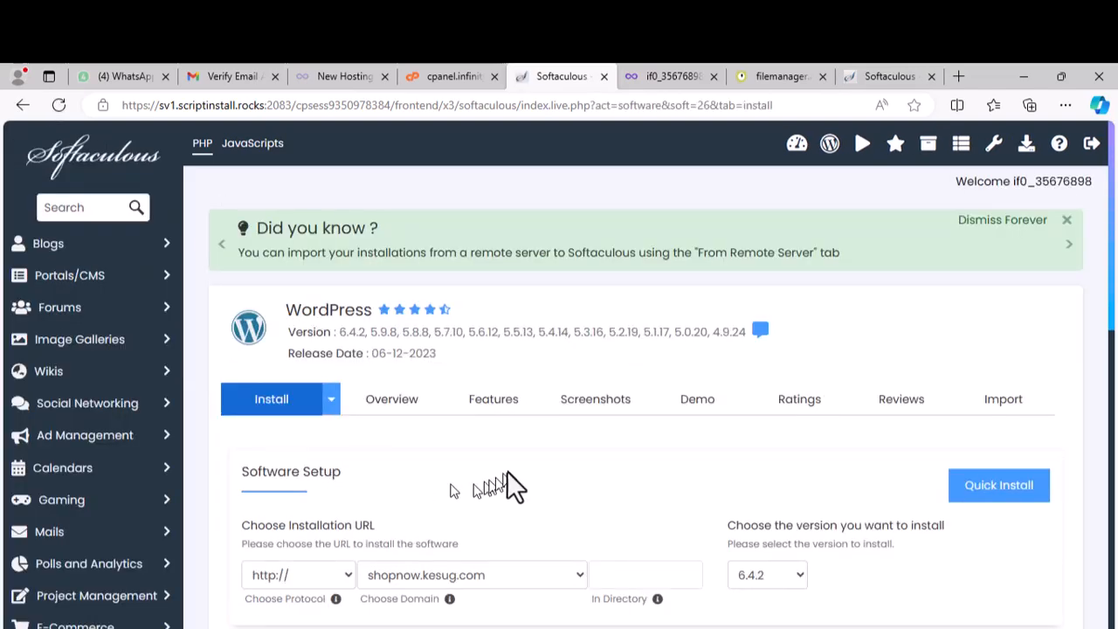
{"action": "scroll", "coordinate": [516, 480], "scroll_direction": "down", "scroll_amount": 2}
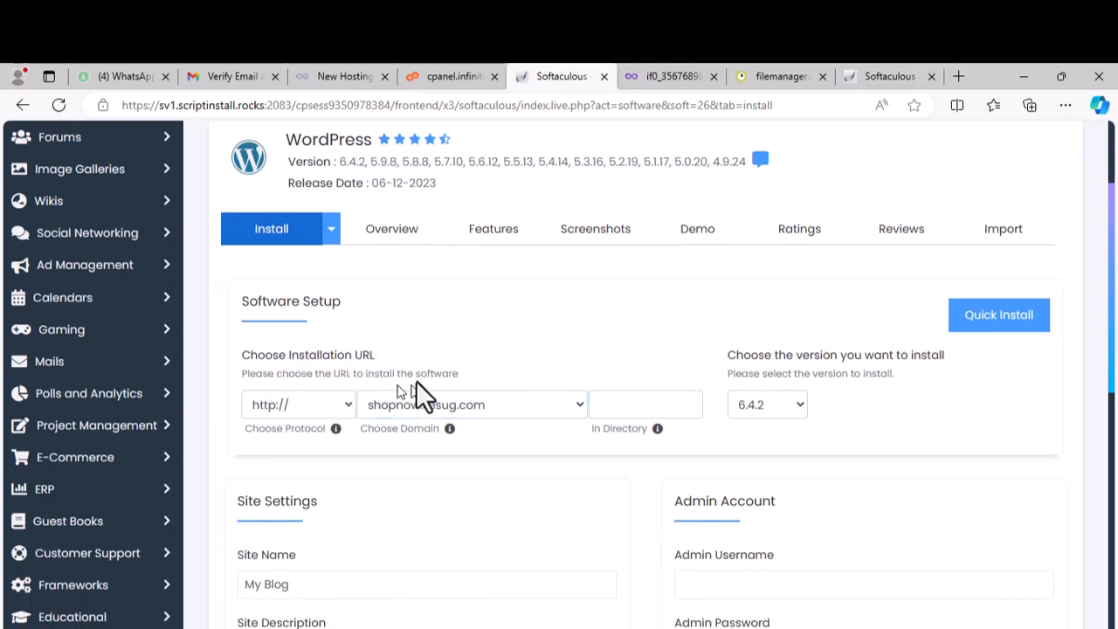
{"action": "left_click", "coordinate": [517, 411]}
{"action": "left_click", "coordinate": [570, 404]}
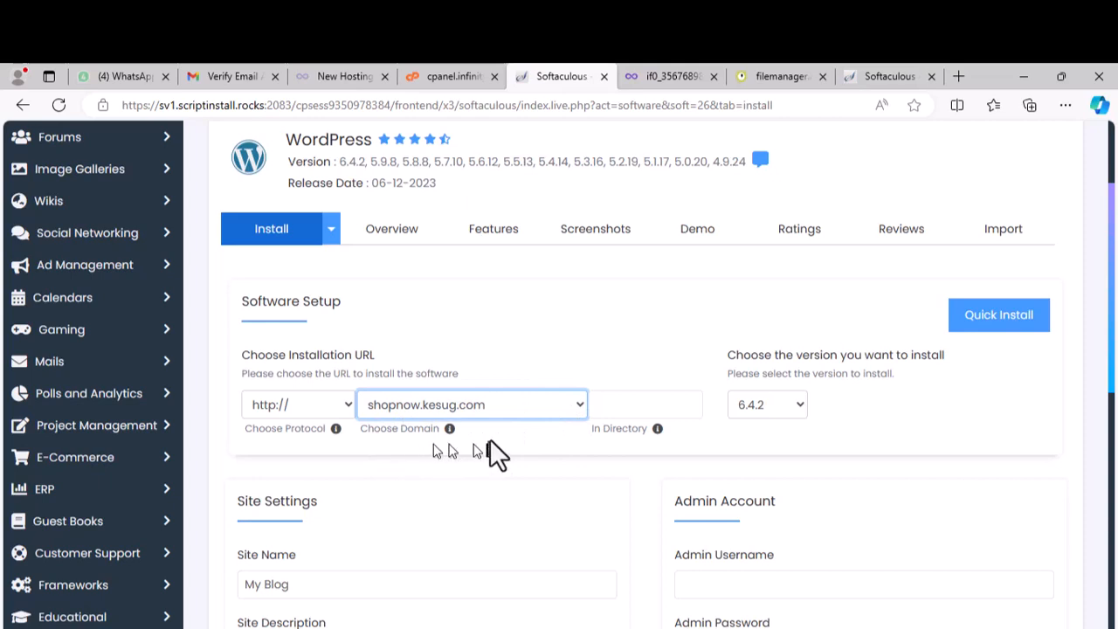
{"action": "left_click", "coordinate": [551, 418]}
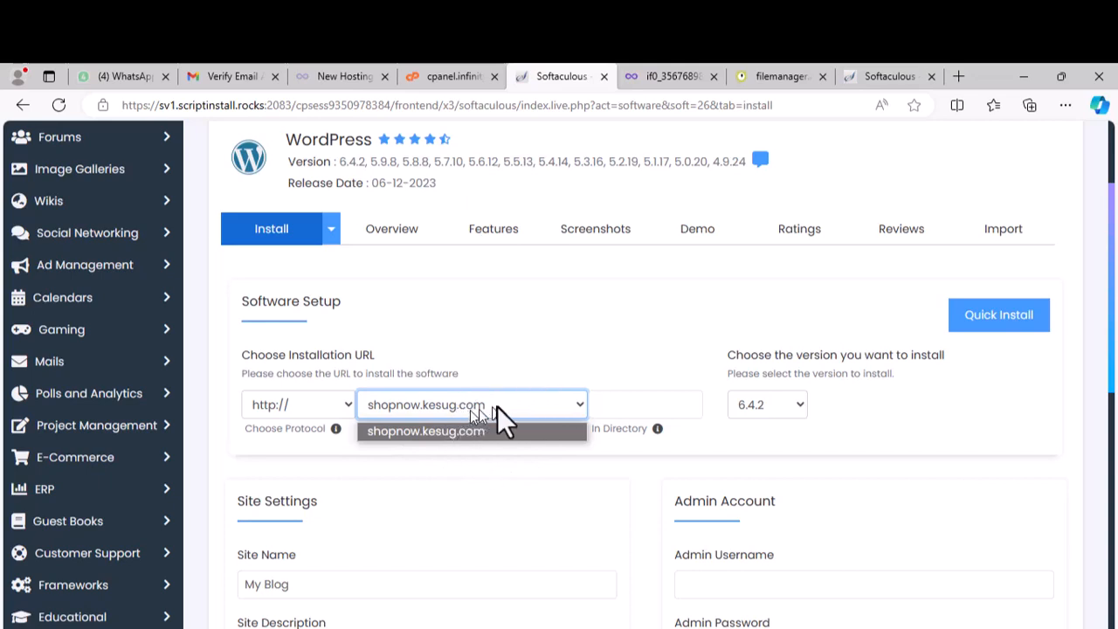
{"action": "left_click", "coordinate": [497, 406]}
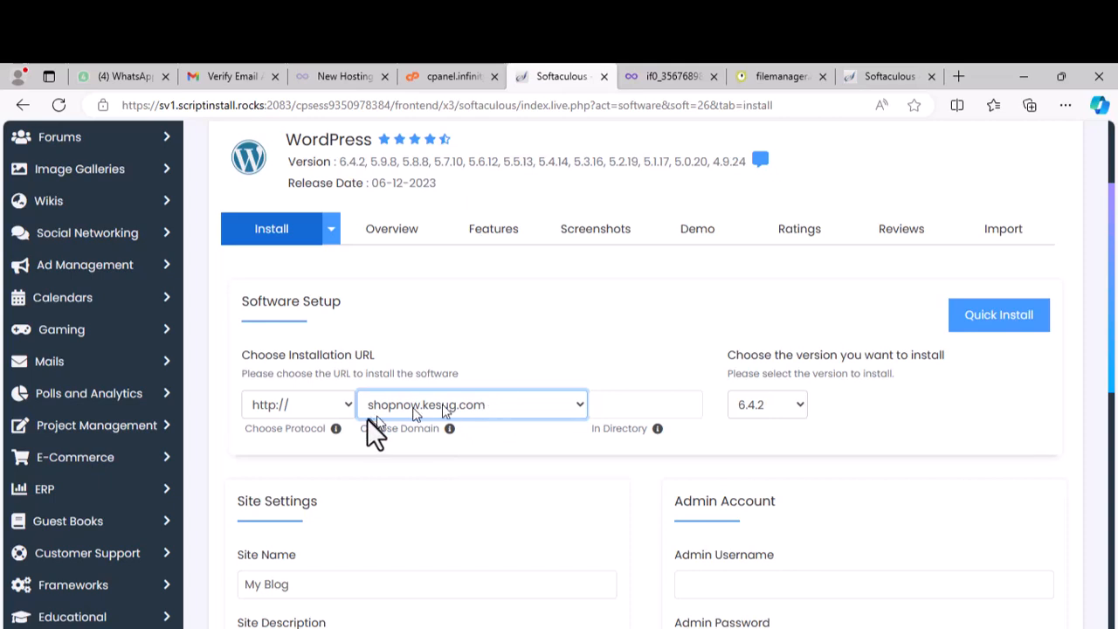
{"action": "left_click", "coordinate": [308, 405]}
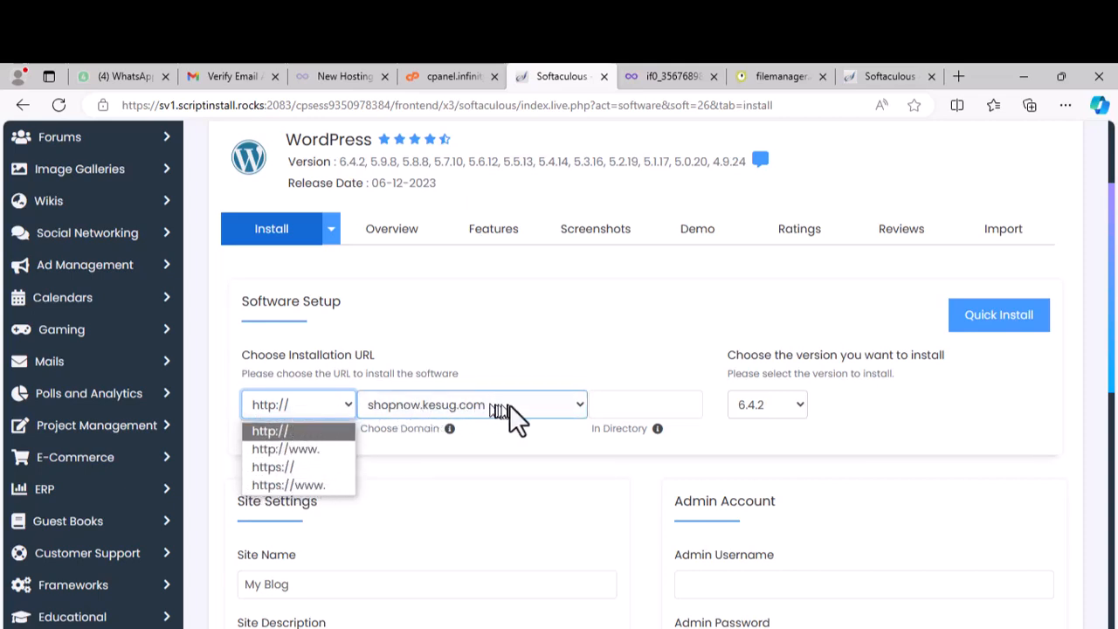
{"action": "left_click", "coordinate": [310, 429]}
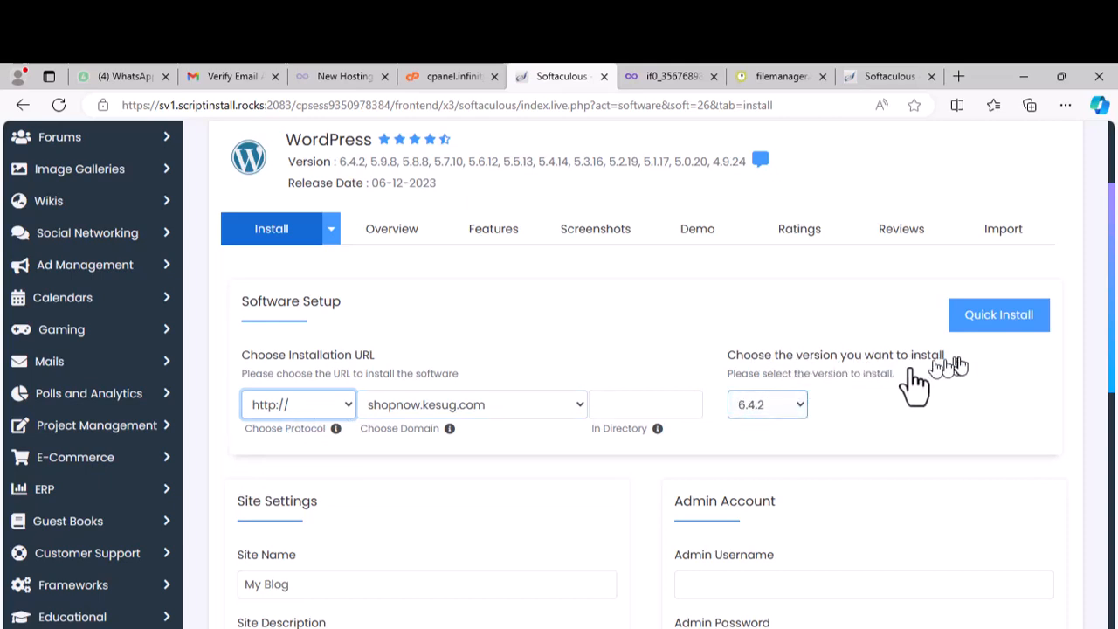
{"action": "left_click", "coordinate": [775, 407]}
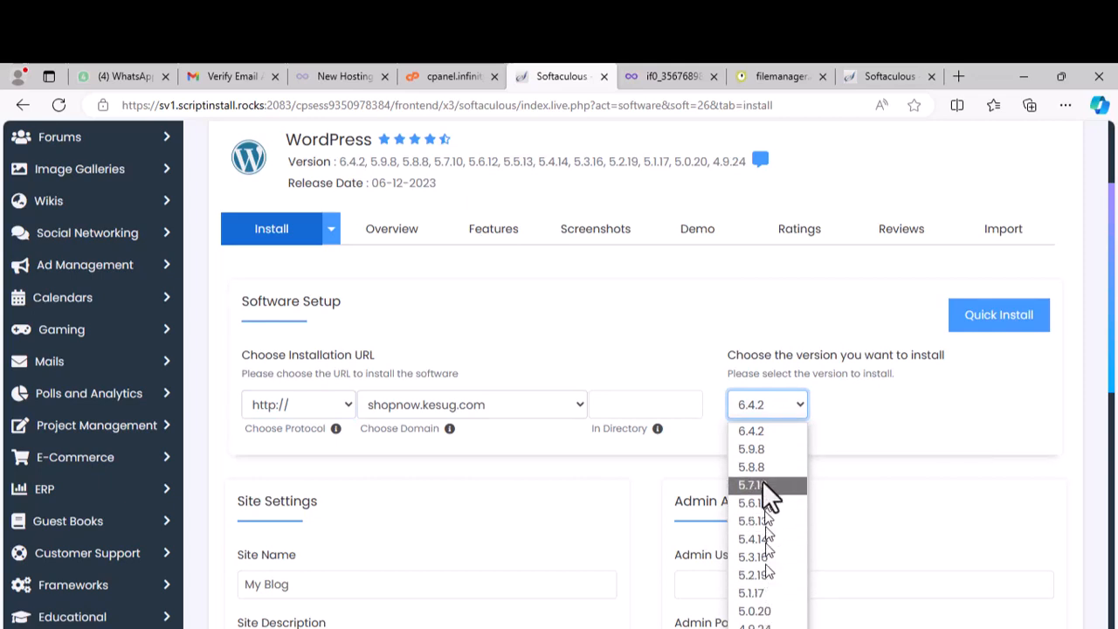
{"action": "left_click", "coordinate": [758, 404]}
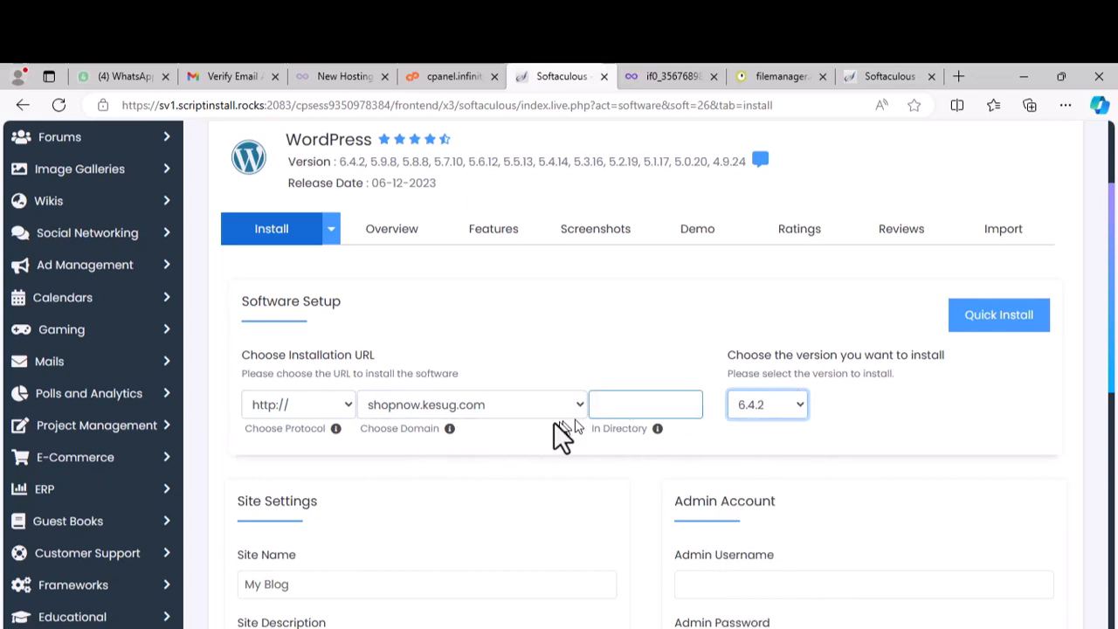
{"action": "left_click", "coordinate": [641, 406]}
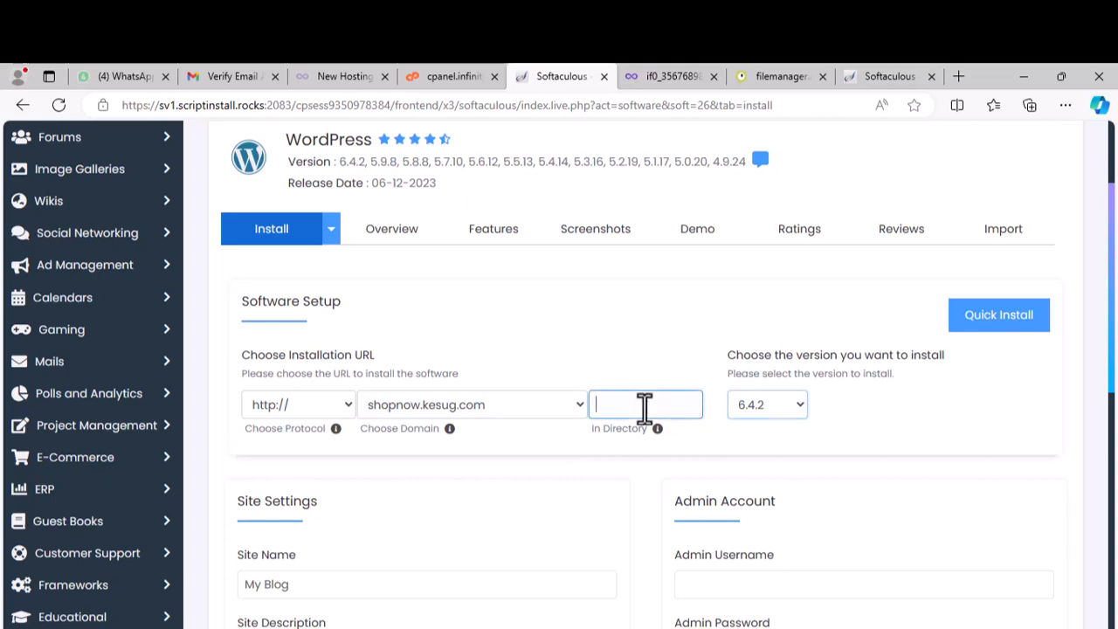
{"action": "left_click", "coordinate": [514, 517]}
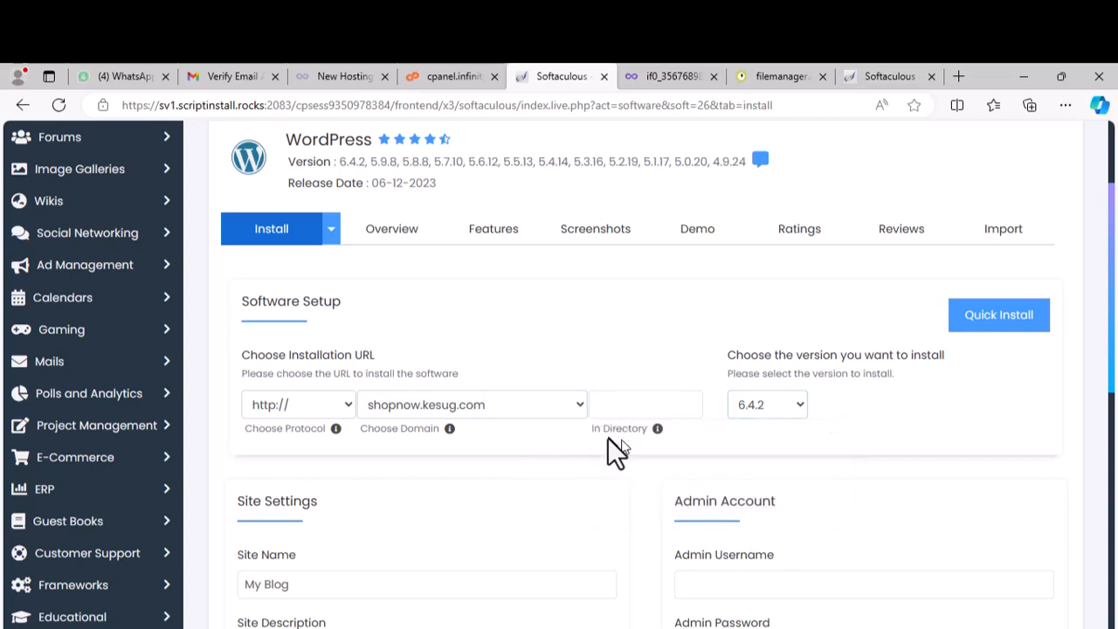
{"action": "left_click", "coordinate": [652, 402]}
{"action": "left_click", "coordinate": [528, 494]}
{"action": "scroll", "coordinate": [461, 492], "scroll_direction": "down", "scroll_amount": 1}
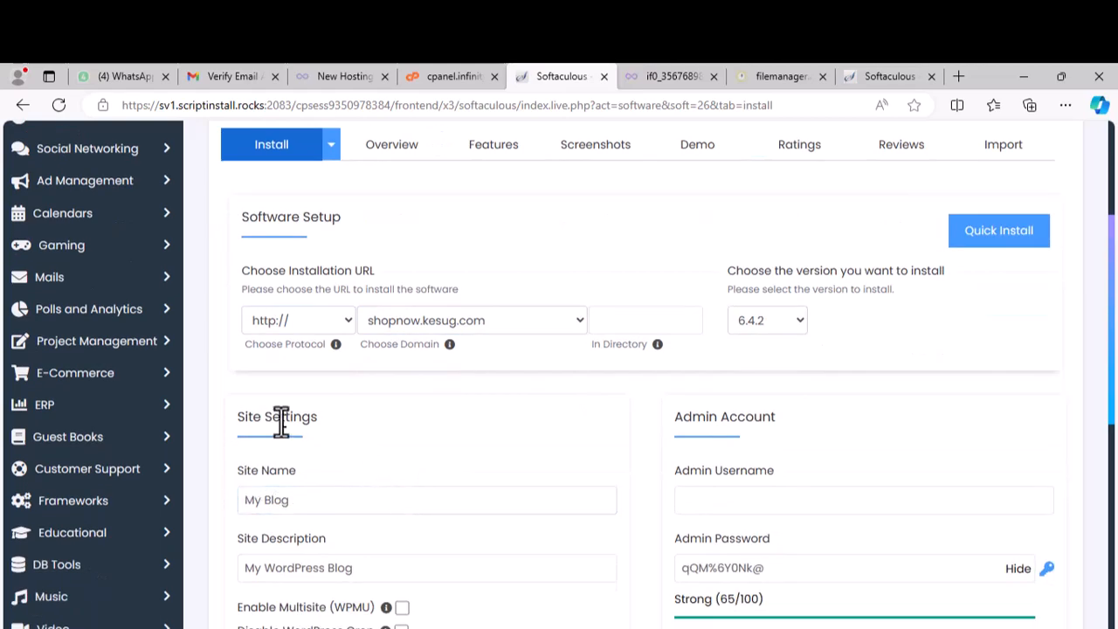
{"action": "scroll", "coordinate": [332, 425], "scroll_direction": "down", "scroll_amount": 2}
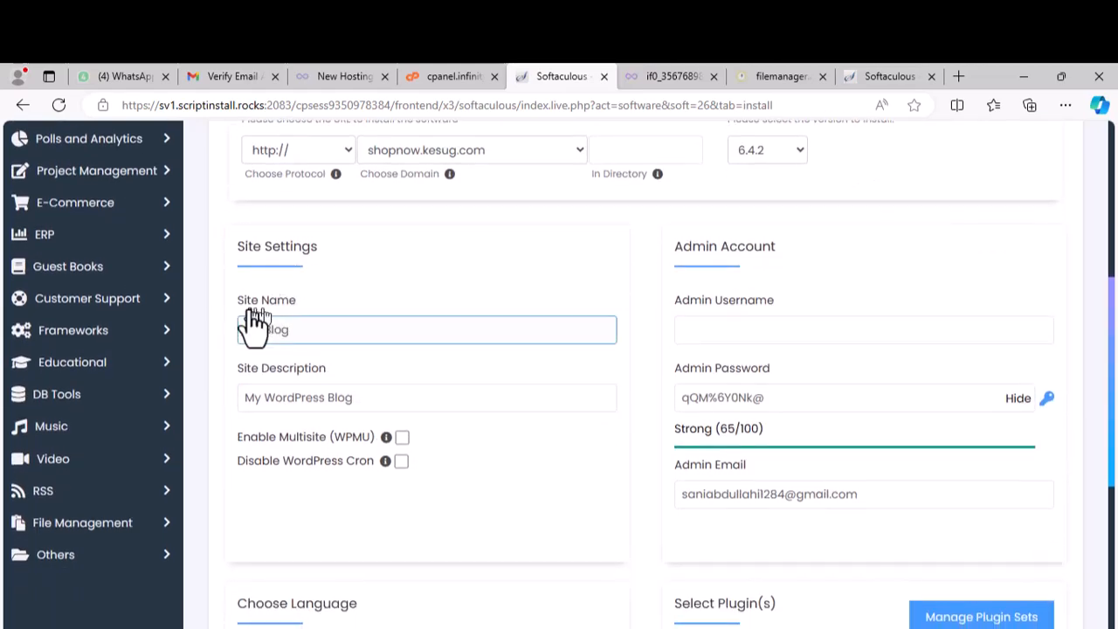
- Replace the default site name My Blog with ShopNow
{"action": "left_click", "coordinate": [325, 327]}
{"action": "left_click_drag", "start_coordinate": [324, 327], "coordinate": [242, 332]}
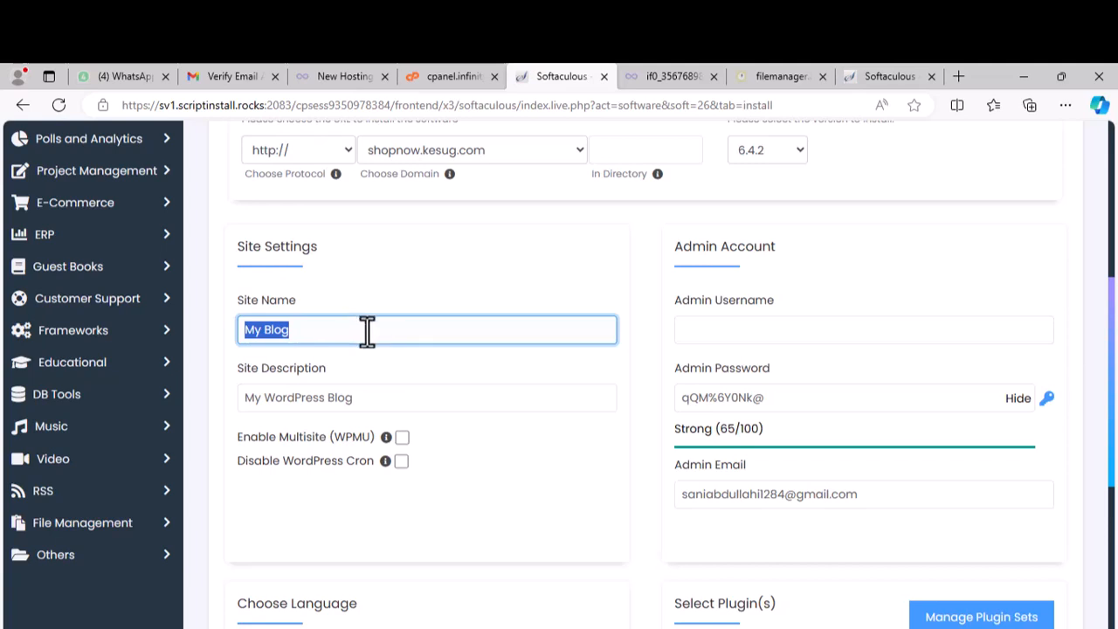
{"action": "type", "text": "S"}
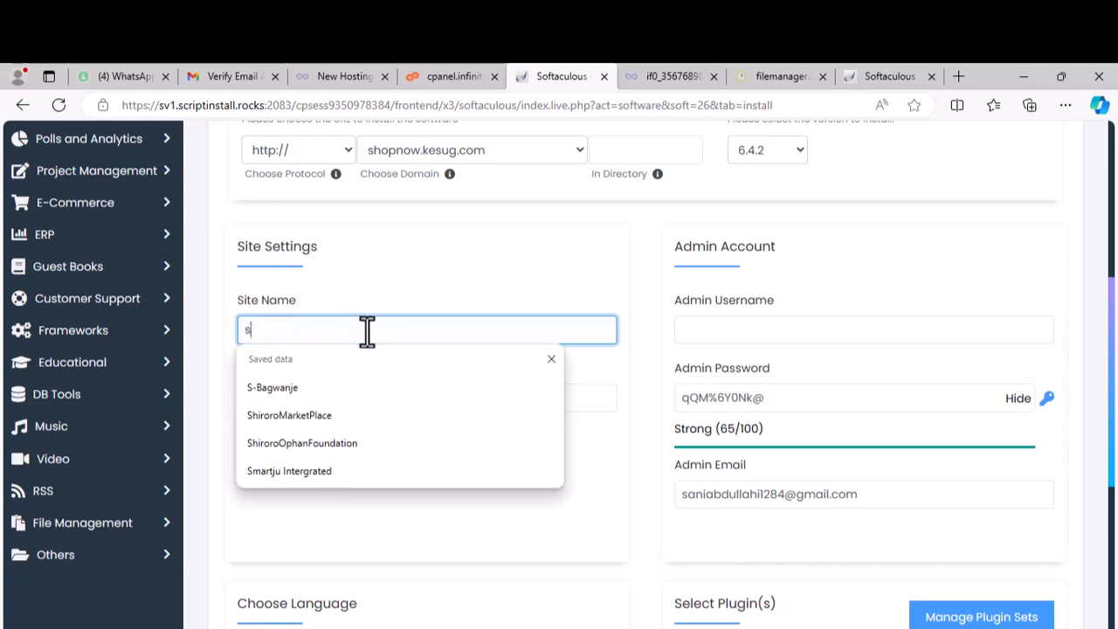
{"action": "type", "text": "hio"}
{"action": "key", "text": "BackSpace"}
{"action": "key", "text": "BackSpace"}
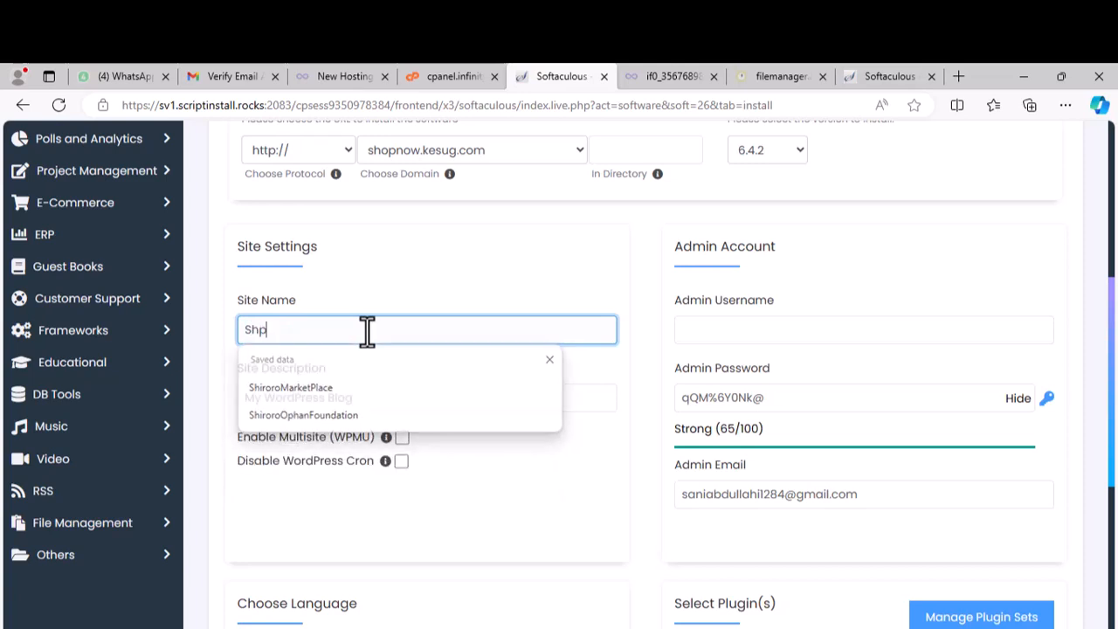
{"action": "type", "text": "op"}
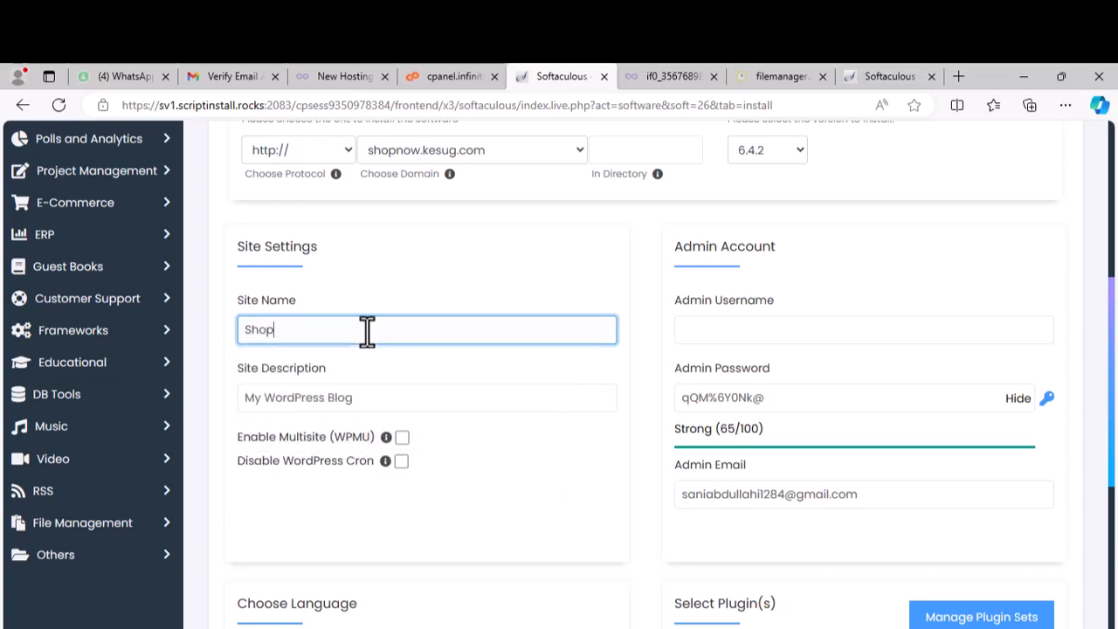
{"action": "type", "text": " NOWO"}
{"action": "key", "text": "BackSpace"}
{"action": "key", "text": "BackSpace"}
{"action": "key", "text": "BackSpace"}
{"action": "key", "text": "BackSpace"}
{"action": "key", "text": "BackSpace"}
{"action": "type", "text": "Now"}
- Replace the site description with 'Shop Now is one of the best online marketplace in the Nigeria'
{"action": "left_click_drag", "start_coordinate": [382, 398], "coordinate": [242, 400]}
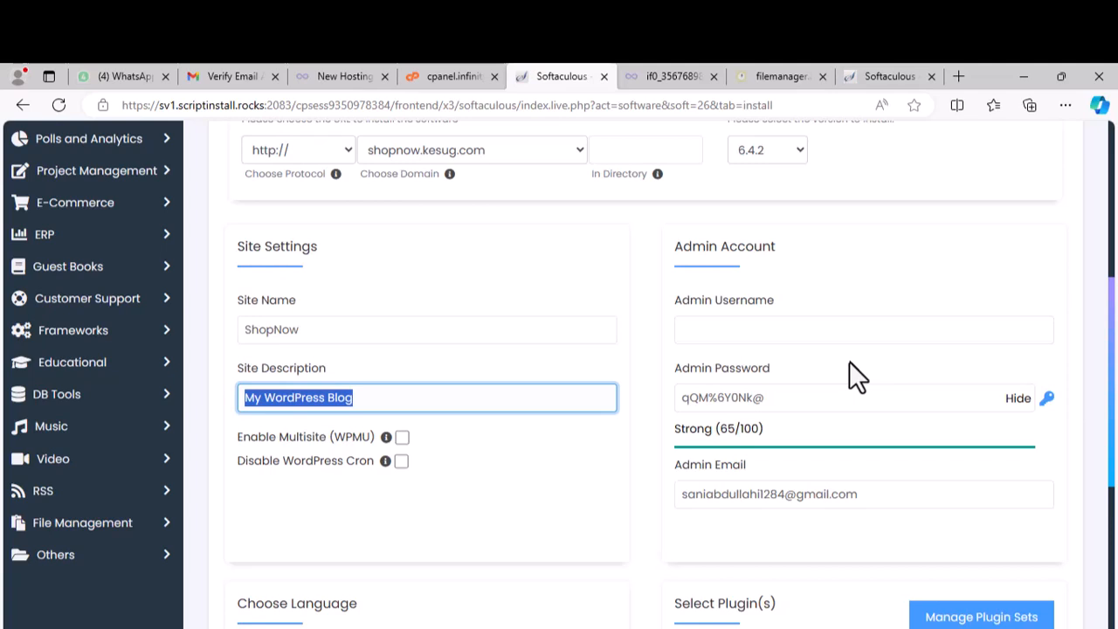
{"action": "type", "text": "Shop on"}
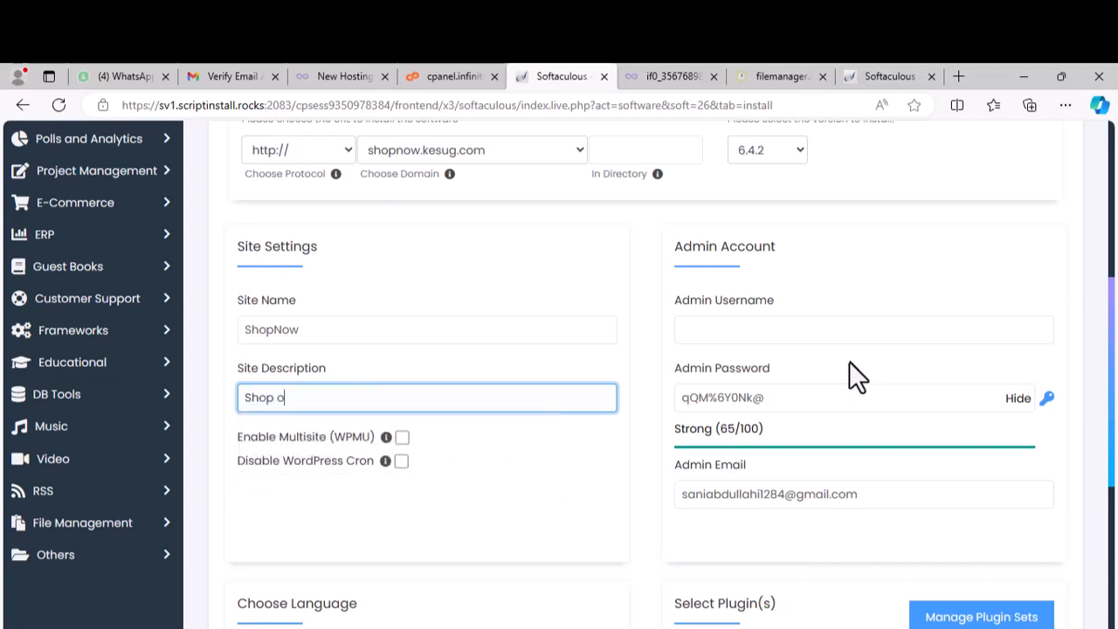
{"action": "key", "text": "BackSpace"}
{"action": "key", "text": "BackSpace"}
{"action": "type", "text": "no"}
{"action": "key", "text": "BackSpace"}
{"action": "key", "text": "BackSpace"}
{"action": "type", "text": "Now is one of the best eco"}
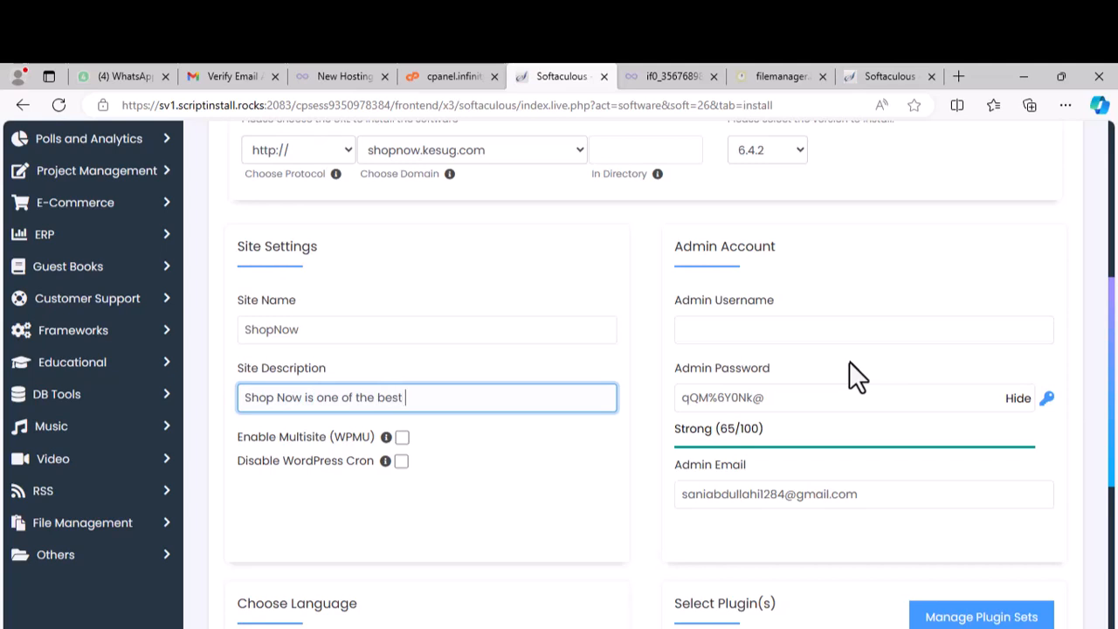
{"action": "key", "text": "BackSpace"}
{"action": "key", "text": "BackSpace"}
{"action": "key", "text": "BackSpace"}
{"action": "type", "text": "online market p"}
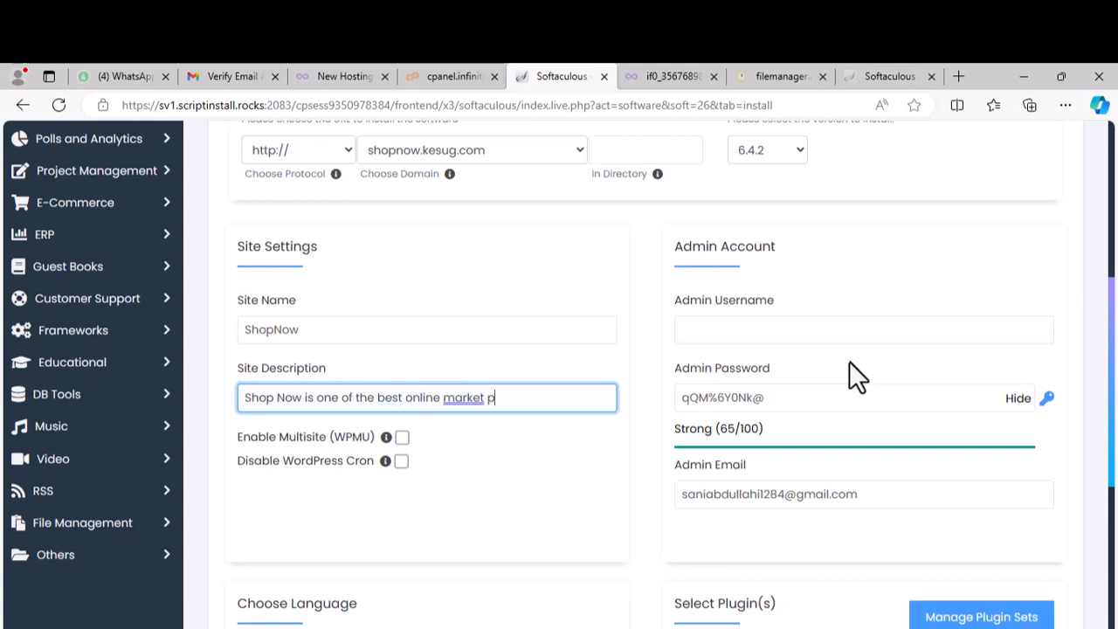
{"action": "type", "text": "l"}
{"action": "key", "text": "BackSpace"}
{"action": "key", "text": "BackSpace"}
{"action": "key", "text": "BackSpace"}
{"action": "type", "text": "ploace in the city of "}
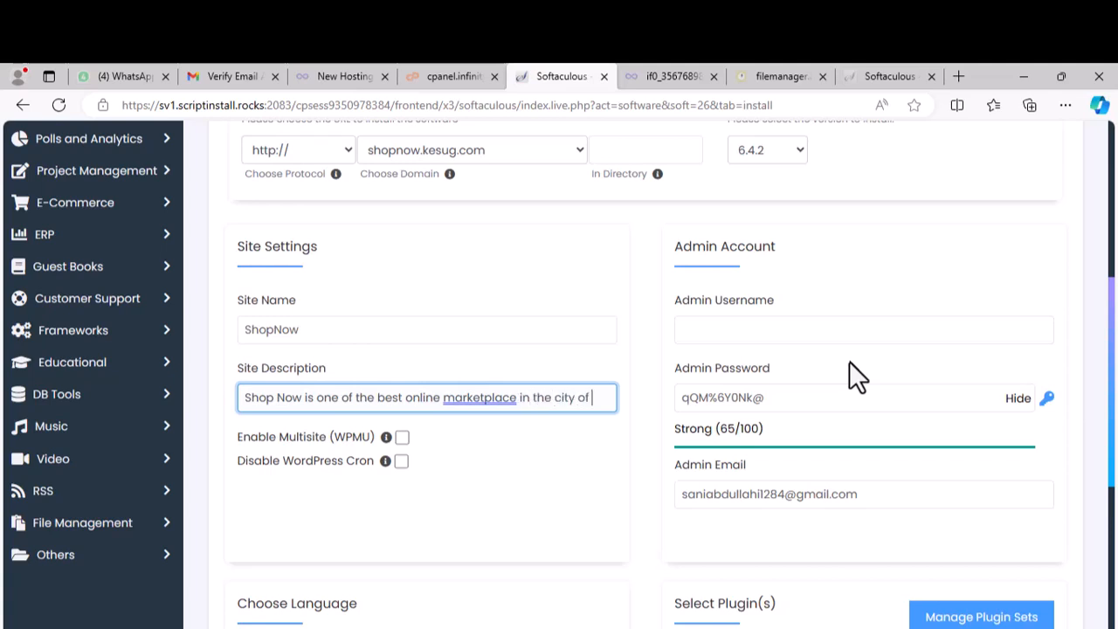
{"action": "type", "text": "Minn"}
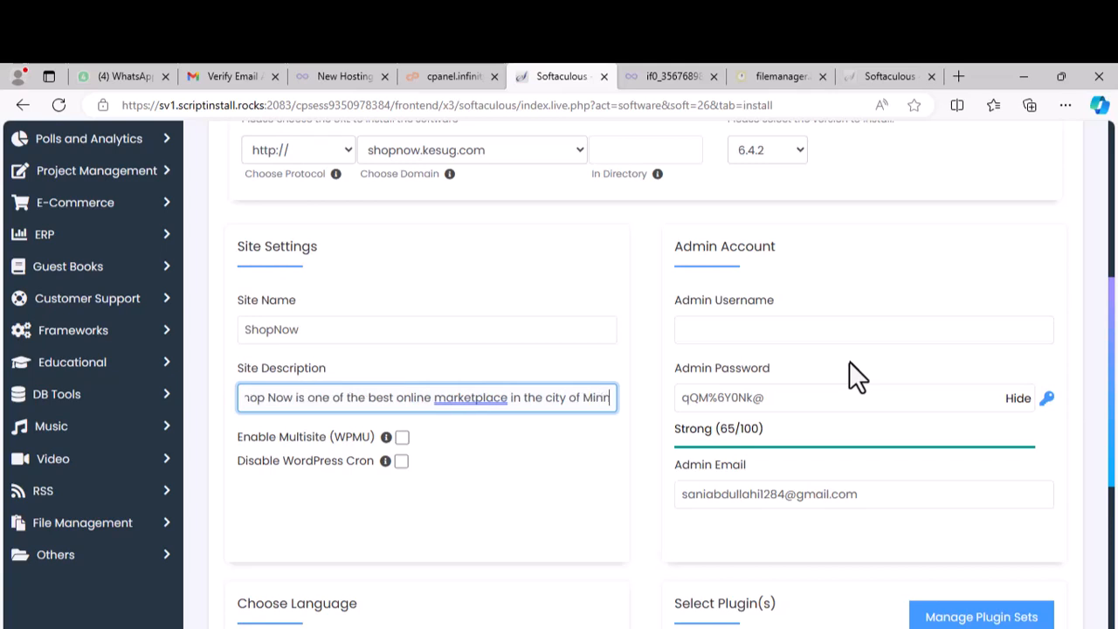
{"action": "type", "text": "a Nig"}
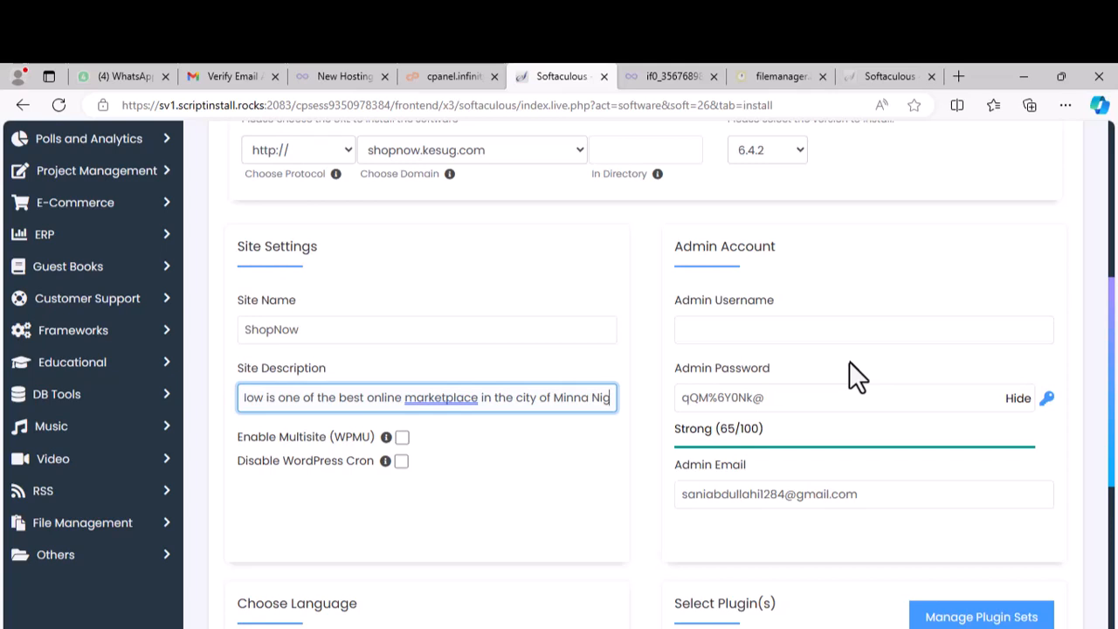
{"action": "key", "text": "BackSpace"}
{"action": "key", "text": "BackSpace"}
{"action": "key", "text": "BackSpace"}
{"action": "key", "text": "BackSpace"}
{"action": "key", "text": "BackSpace"}
{"action": "key", "text": "BackSpace"}
{"action": "key", "text": "BackSpace"}
{"action": "key", "text": "BackSpace"}
{"action": "key", "text": "BackSpace"}
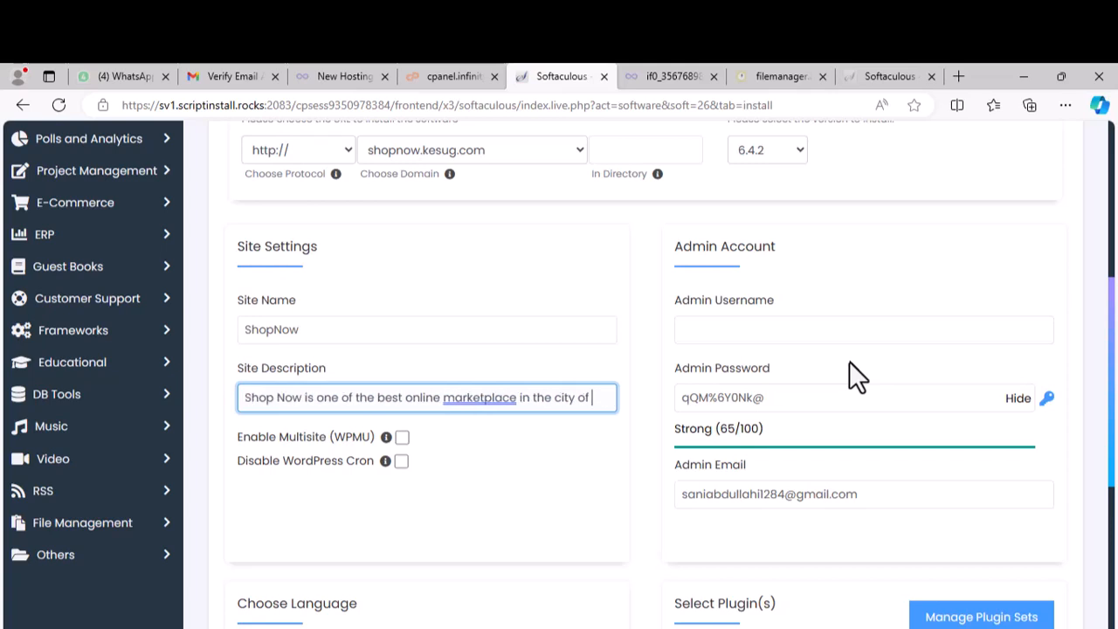
{"action": "key", "text": "BackSpace"}
{"action": "key", "text": "BackSpace"}
{"action": "key", "text": "BackSpace"}
{"action": "key", "text": "BackSpace"}
{"action": "key", "text": "BackSpace"}
{"action": "key", "text": "BackSpace"}
{"action": "key", "text": "BackSpace"}
{"action": "key", "text": "BackSpace"}
{"action": "type", "text": "n"}
{"action": "key", "text": "BackSpace"}
{"action": "type", "text": "Nigeria"}
- Accept Editor's suggestion to change 'marketplace' to 'marketplaces' in the description
{"action": "left_click", "coordinate": [477, 399]}
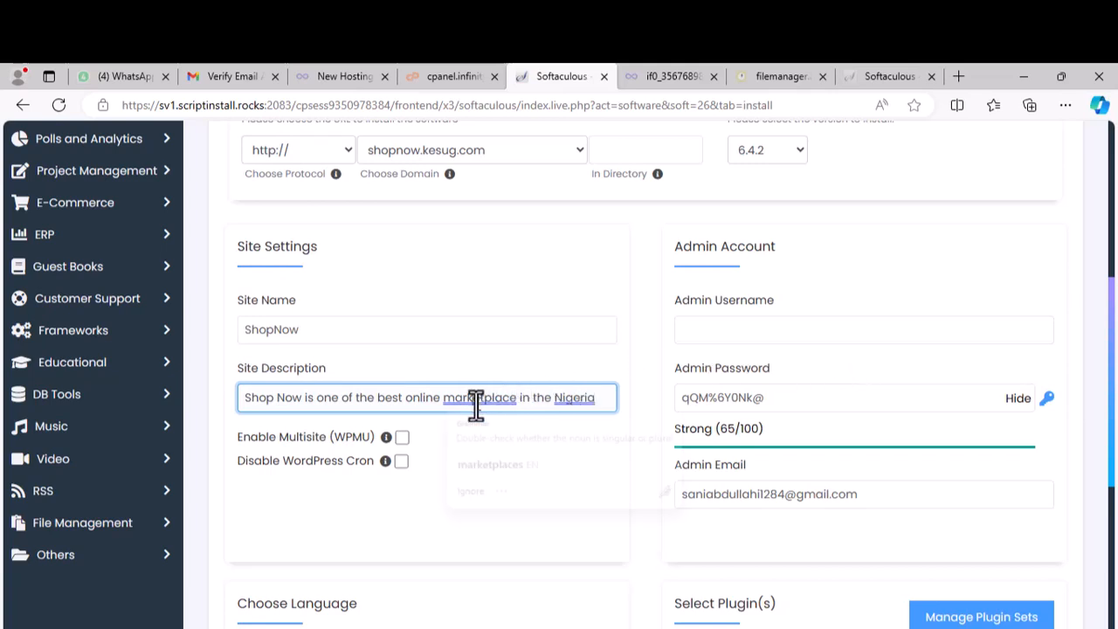
{"action": "left_click", "coordinate": [507, 471]}
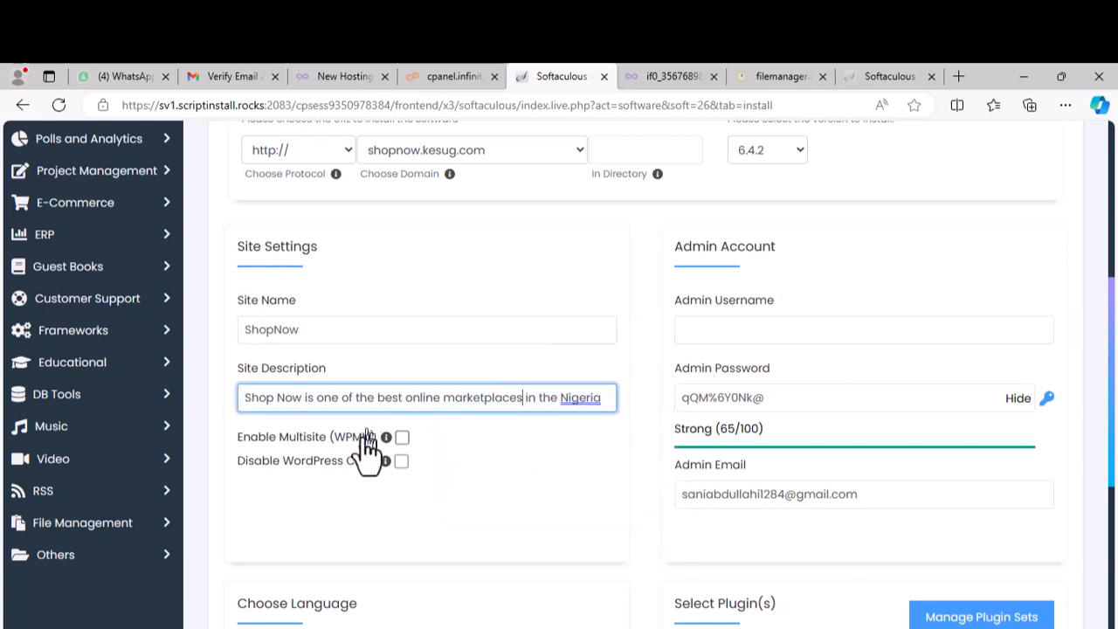
{"action": "scroll", "coordinate": [856, 332], "scroll_direction": "up", "scroll_amount": 2}
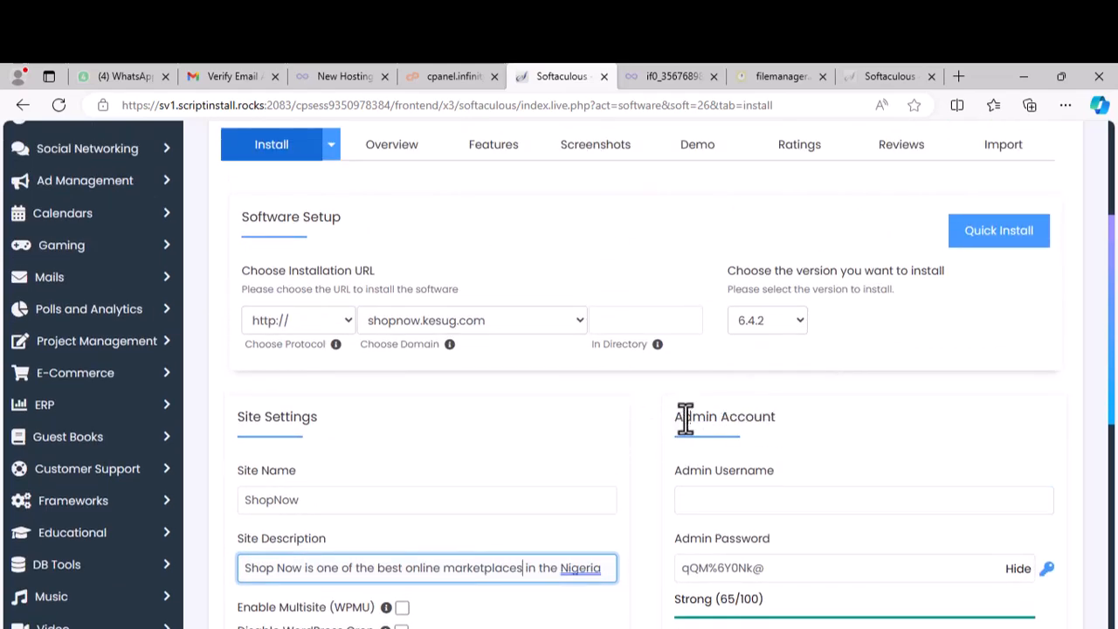
{"action": "scroll", "coordinate": [794, 469], "scroll_direction": "down", "scroll_amount": 1}
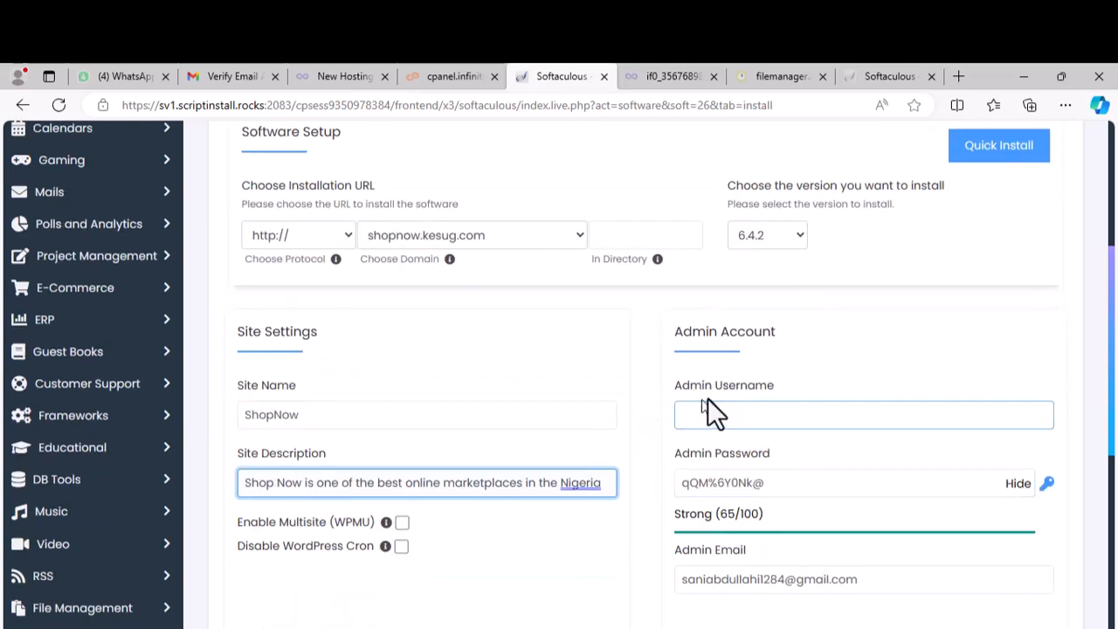
- Set the admin username to admin and replace the generated password with a strong (78/100) one
{"action": "left_click", "coordinate": [761, 415]}
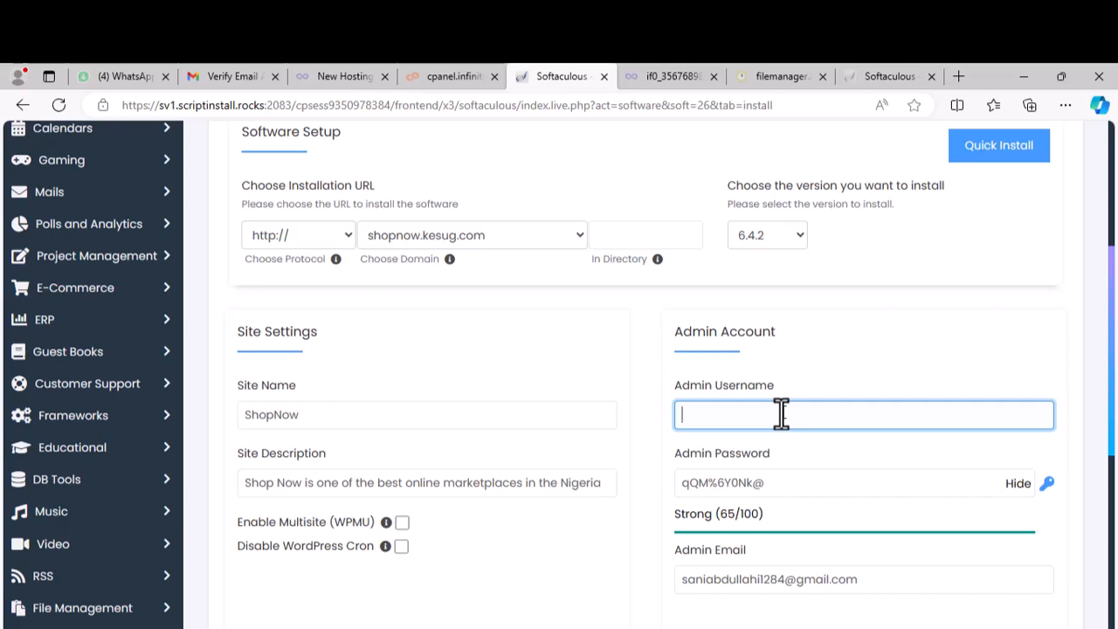
{"action": "type", "text": "admin"}
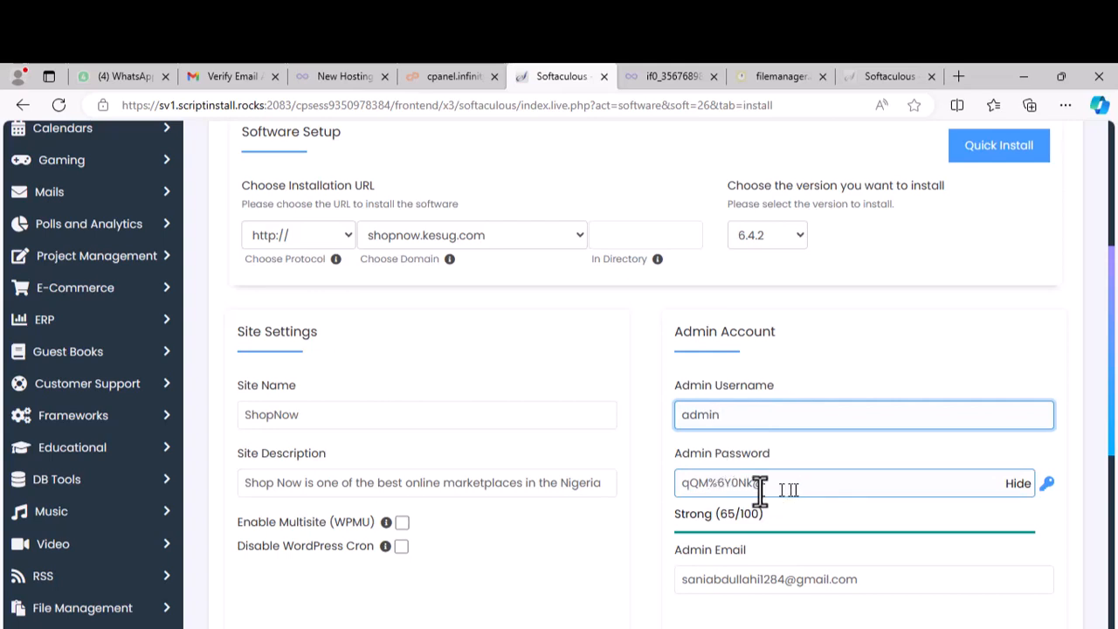
{"action": "left_click_drag", "start_coordinate": [773, 482], "coordinate": [669, 482]}
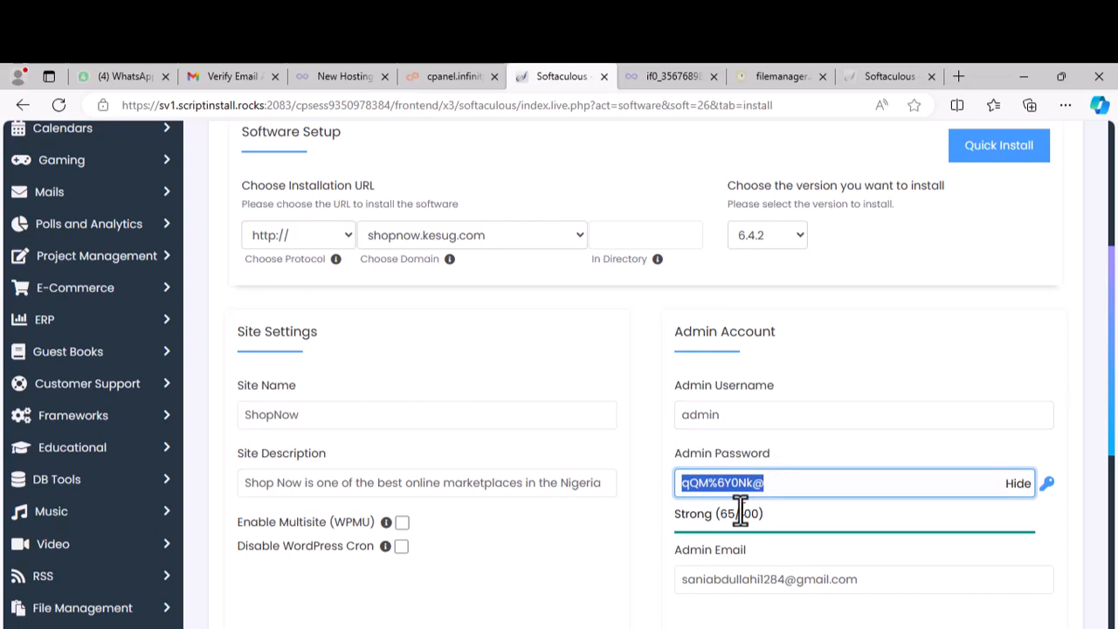
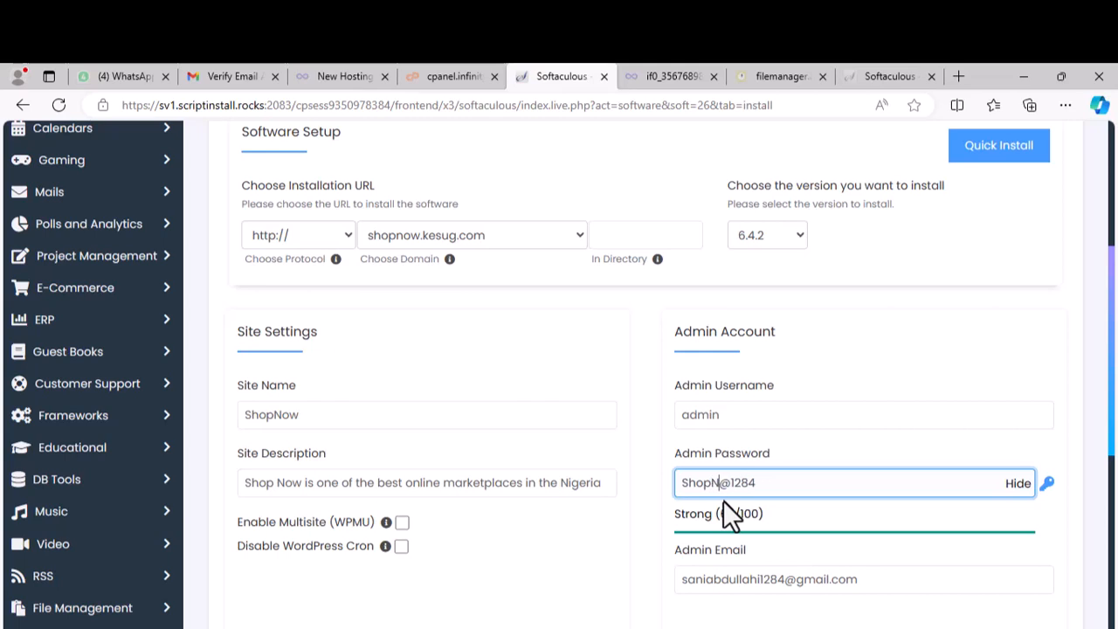
{"action": "scroll", "coordinate": [884, 559], "scroll_direction": "down", "scroll_amount": 1}
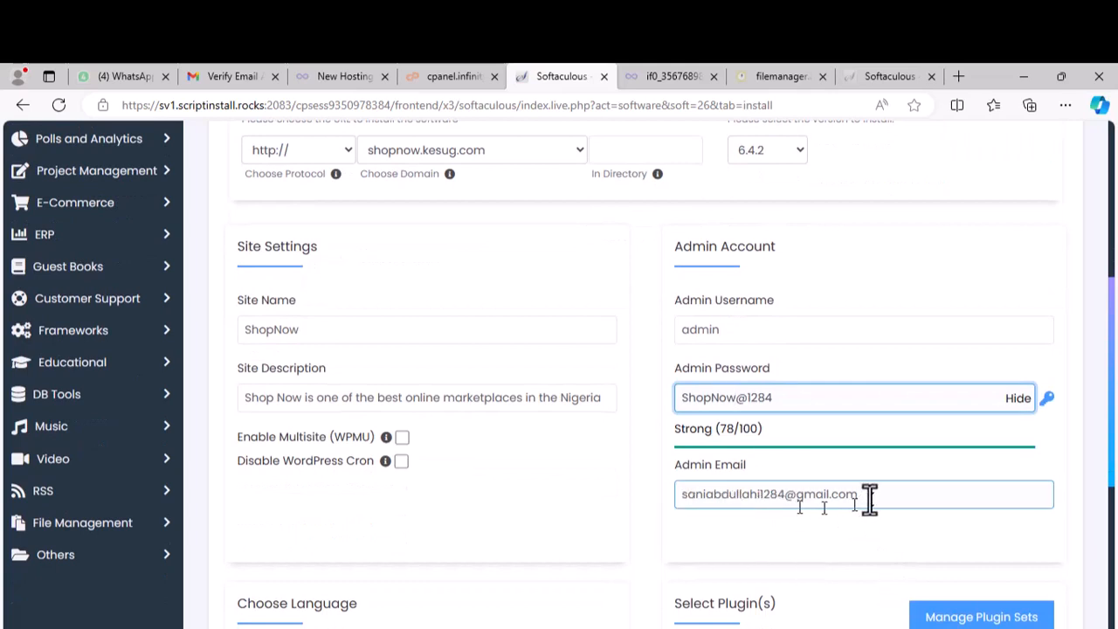
{"action": "scroll", "coordinate": [776, 490], "scroll_direction": "up", "scroll_amount": 1}
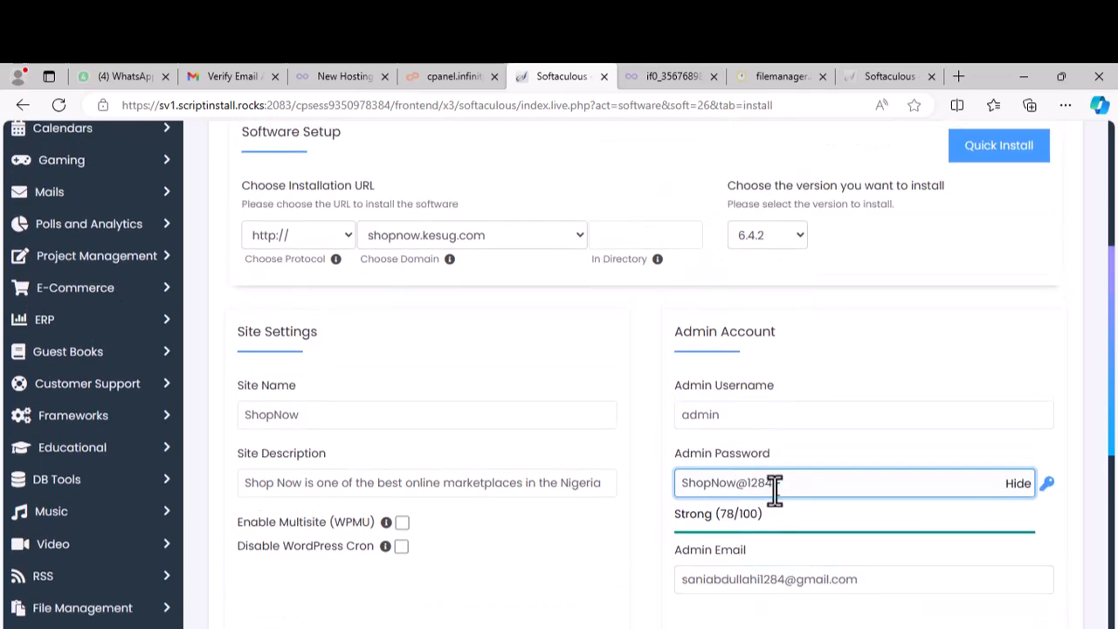
{"action": "scroll", "coordinate": [777, 577], "scroll_direction": "down", "scroll_amount": 1}
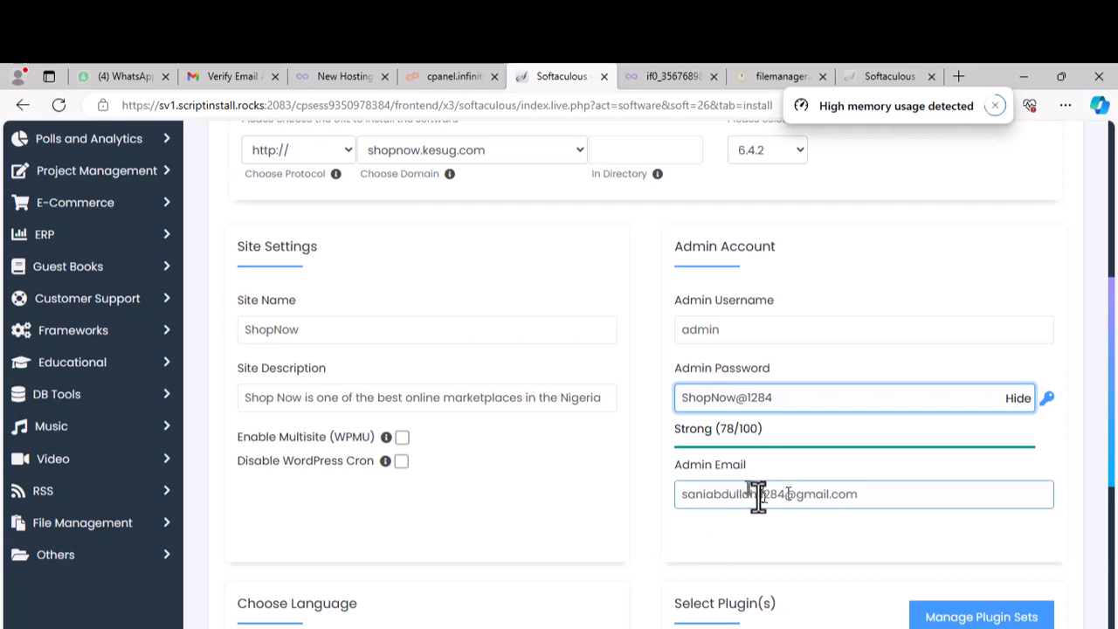
{"action": "scroll", "coordinate": [797, 505], "scroll_direction": "up", "scroll_amount": 1}
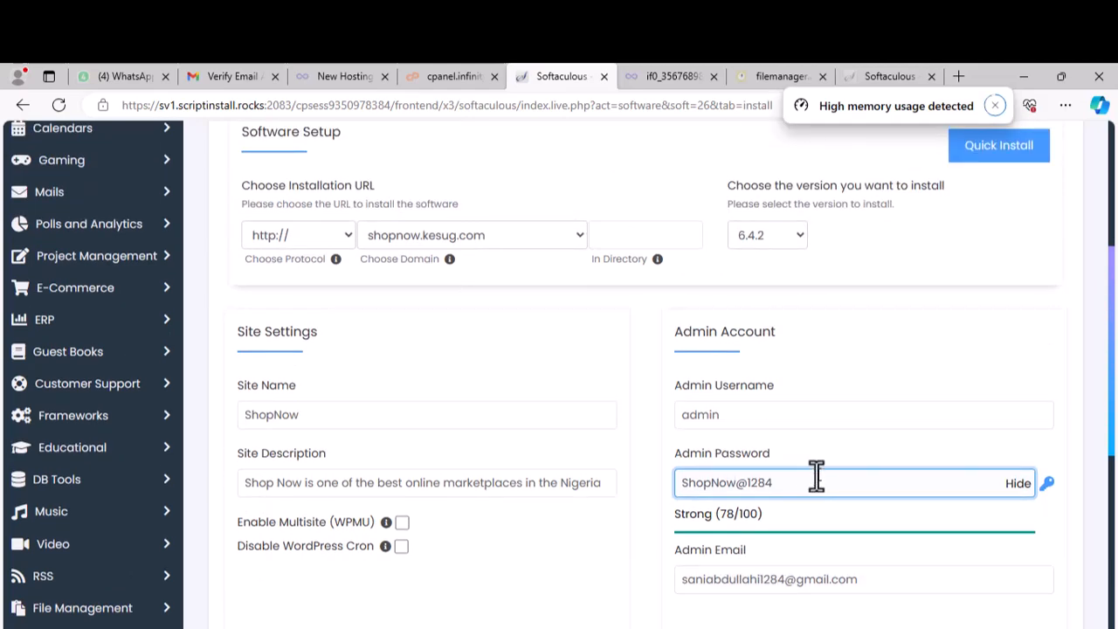
{"action": "scroll", "coordinate": [816, 476], "scroll_direction": "down", "scroll_amount": 1}
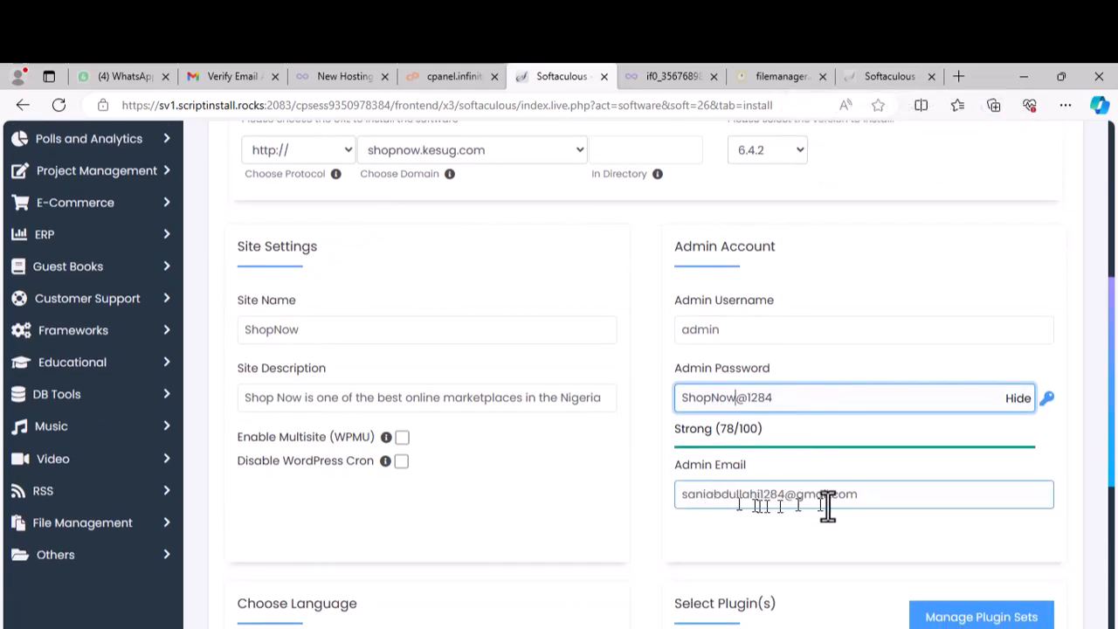
{"action": "scroll", "coordinate": [788, 467], "scroll_direction": "up", "scroll_amount": 2}
{"action": "scroll", "coordinate": [789, 466], "scroll_direction": "down", "scroll_amount": 1}
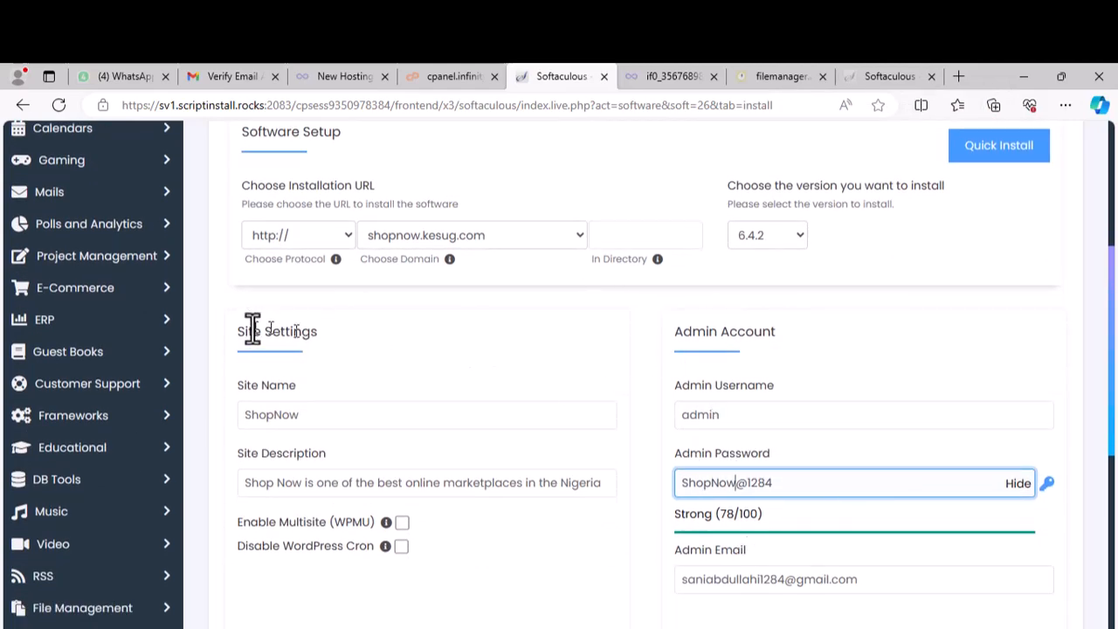
{"action": "left_click", "coordinate": [327, 236]}
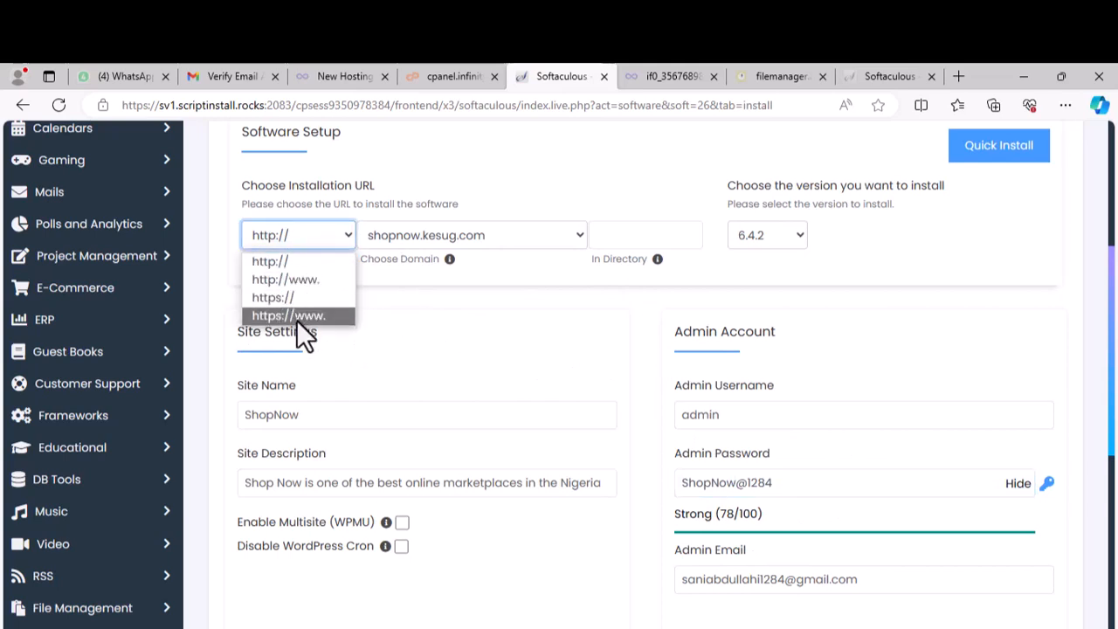
{"action": "left_click", "coordinate": [297, 316]}
{"action": "left_click", "coordinate": [808, 477]}
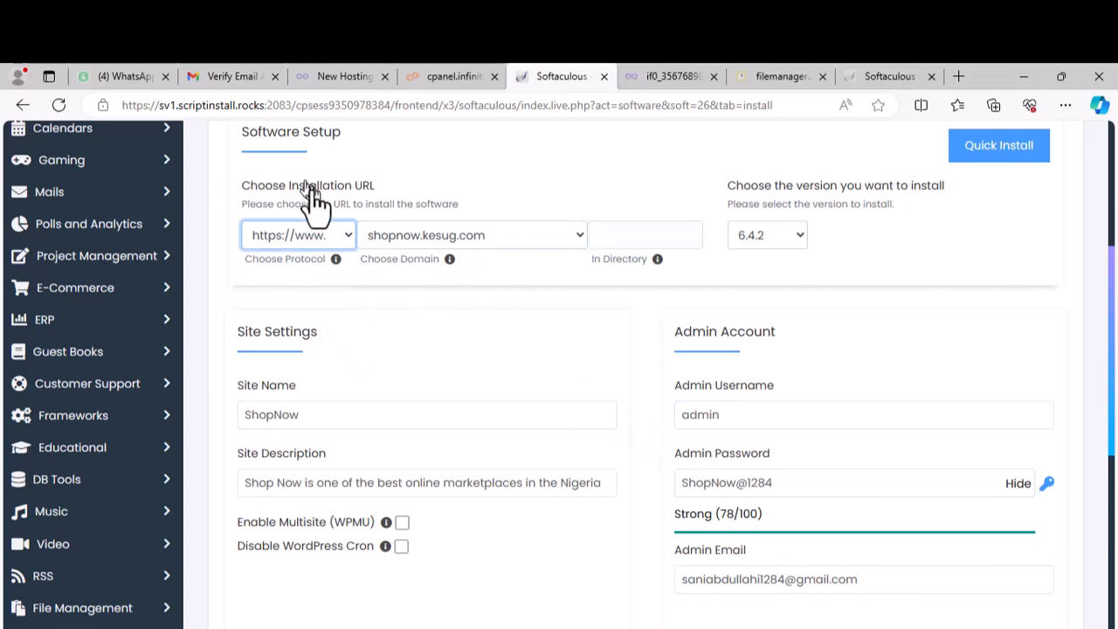
- Submit the WordPress installation and dismiss the lost-connection alert
{"action": "scroll", "coordinate": [813, 376], "scroll_direction": "down", "scroll_amount": 2}
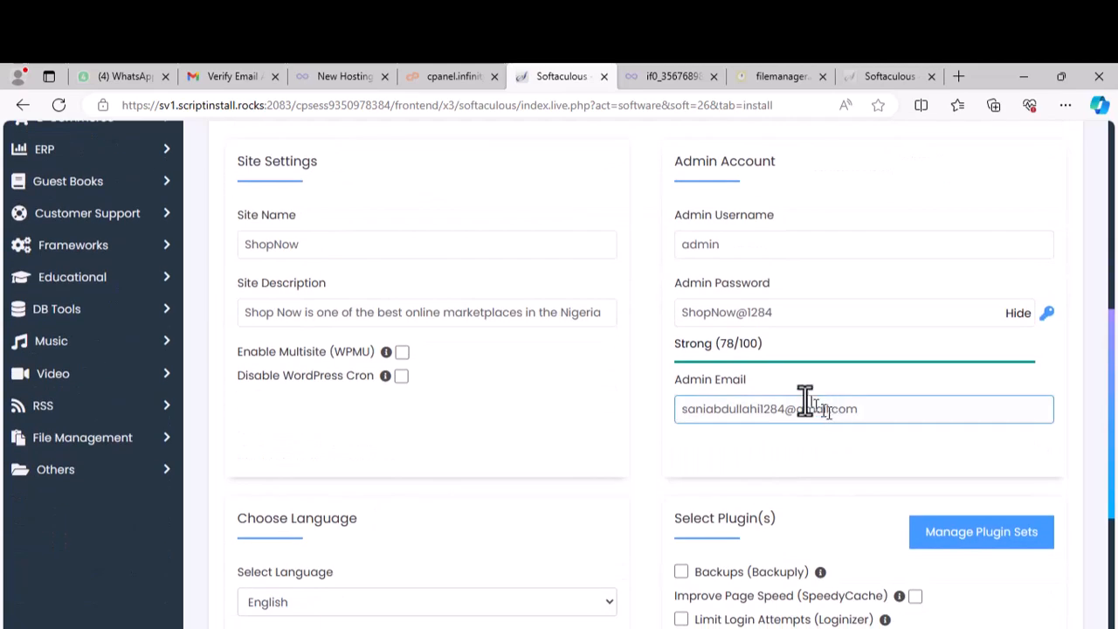
{"action": "scroll", "coordinate": [926, 410], "scroll_direction": "down", "scroll_amount": 1}
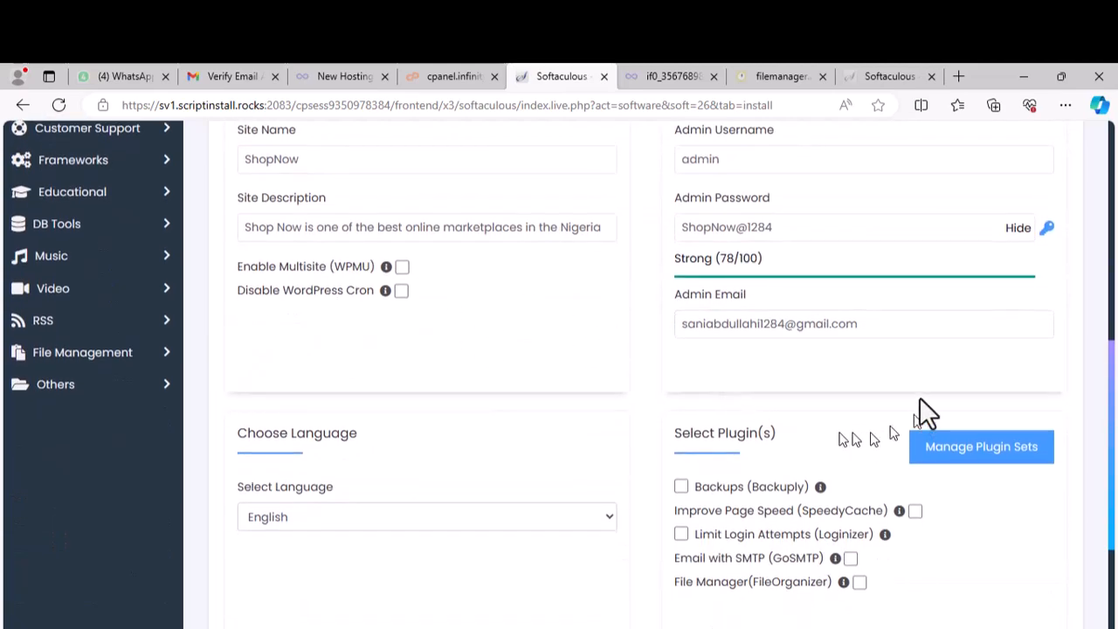
{"action": "scroll", "coordinate": [773, 361], "scroll_direction": "up", "scroll_amount": 6}
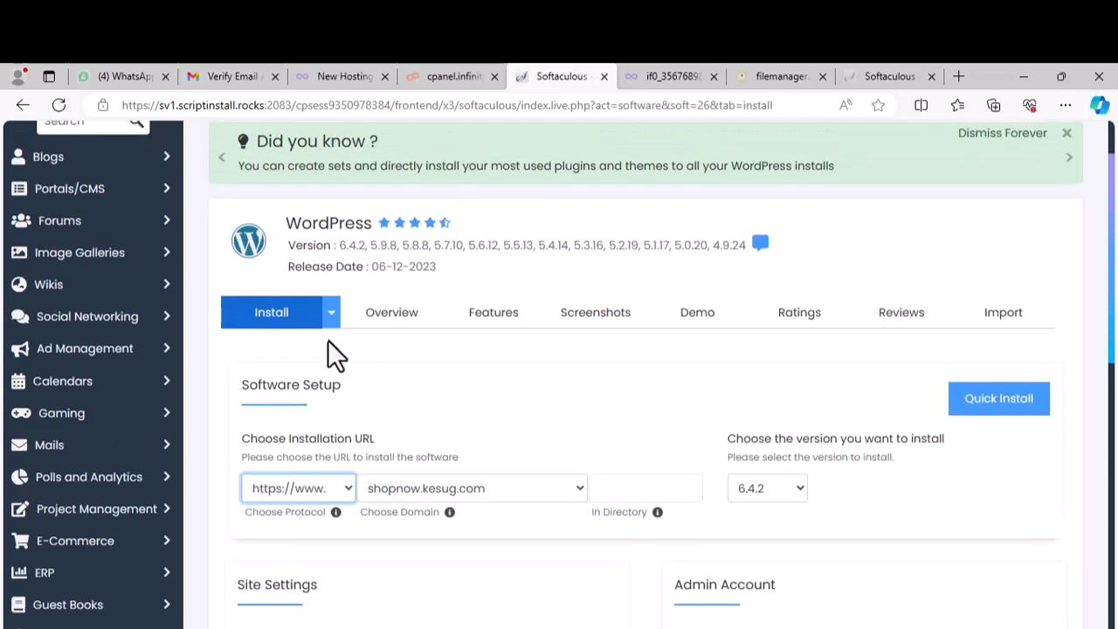
{"action": "scroll", "coordinate": [716, 458], "scroll_direction": "down", "scroll_amount": 9}
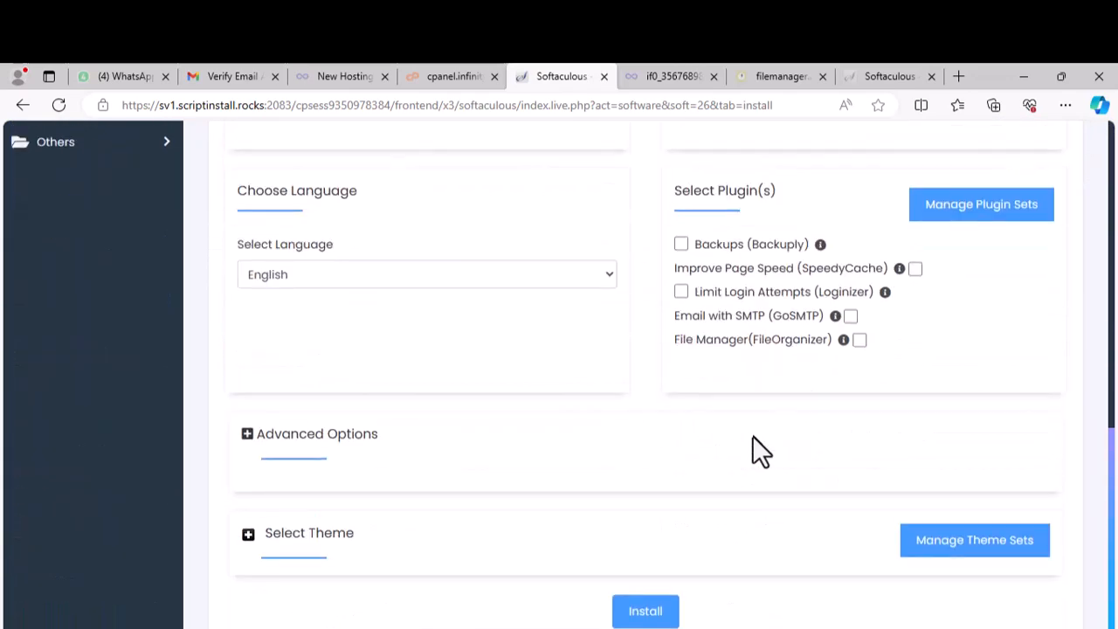
{"action": "scroll", "coordinate": [624, 449], "scroll_direction": "down", "scroll_amount": 1}
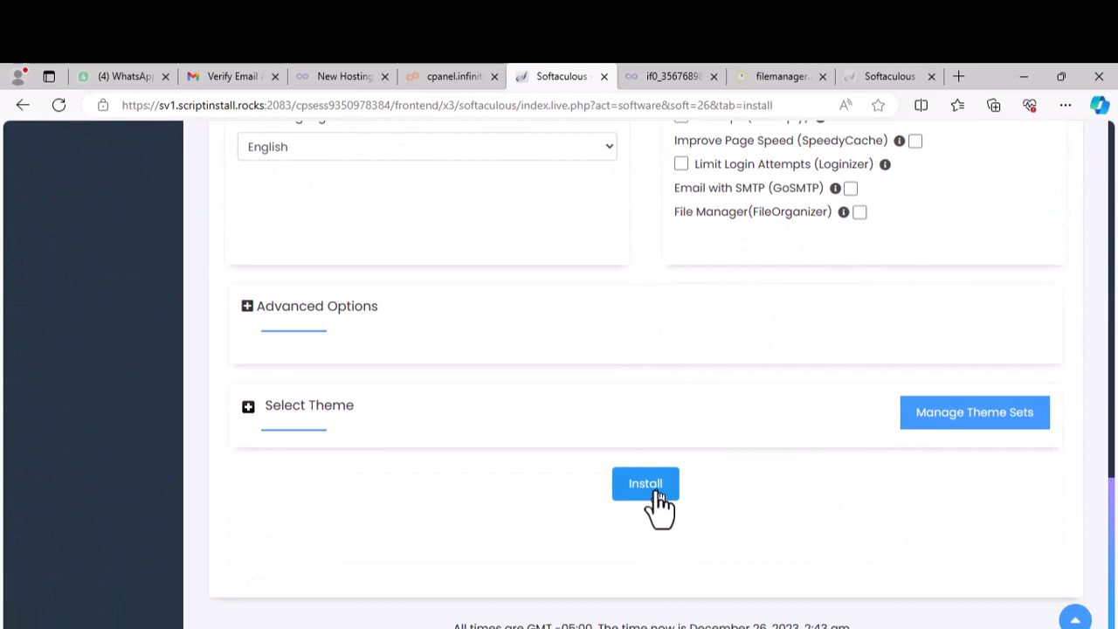
{"action": "left_click", "coordinate": [657, 495]}
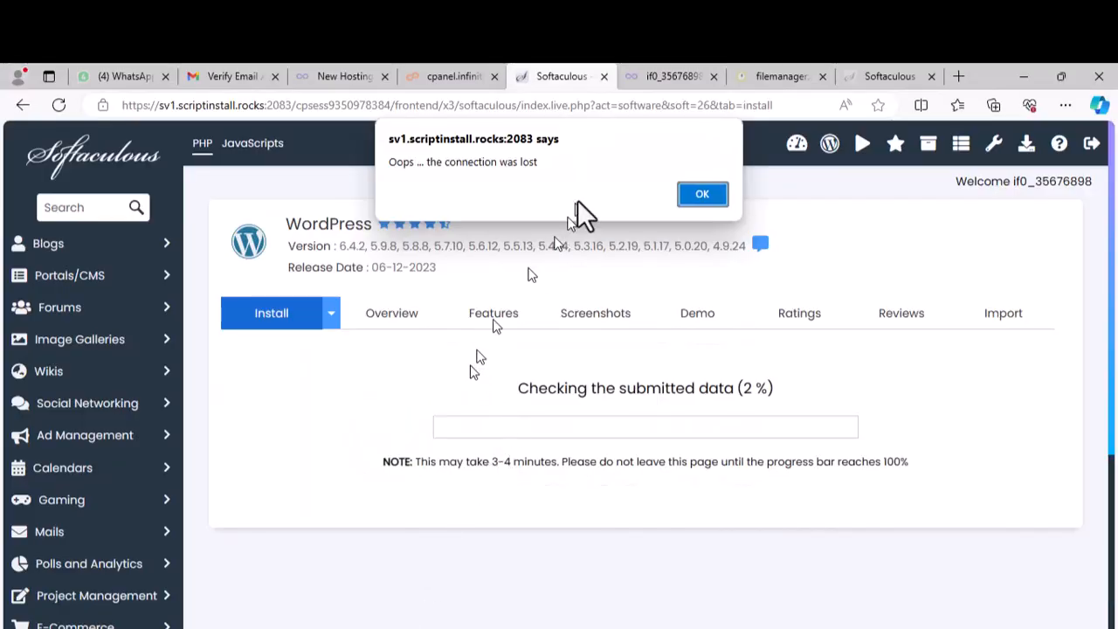
{"action": "left_click", "coordinate": [704, 195]}
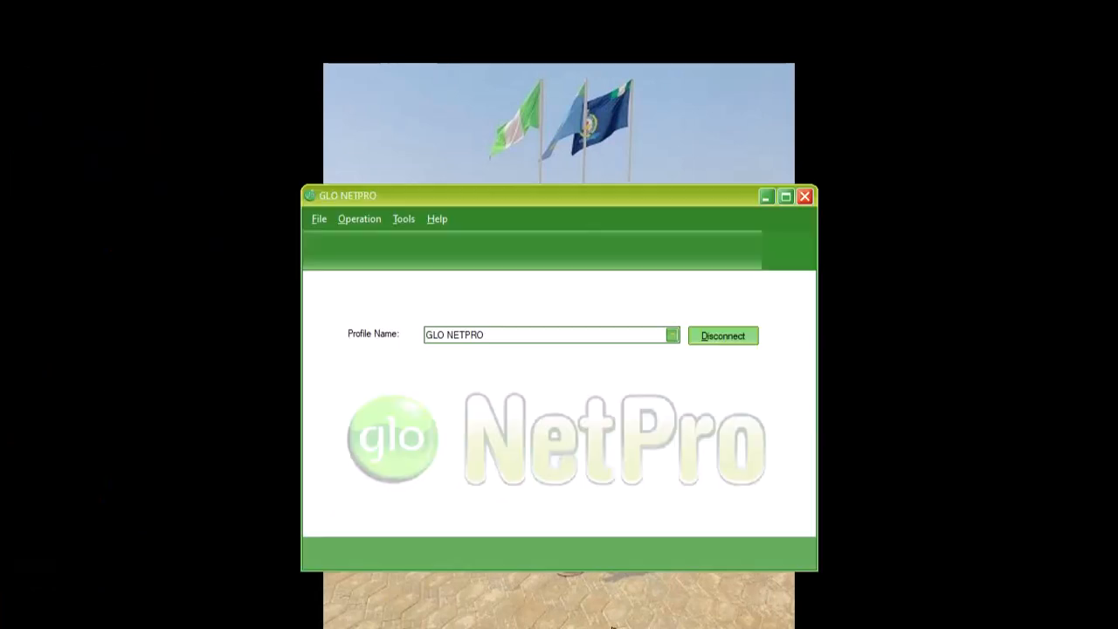
- Disconnect and reconnect the internet in GLO NETPRO, then return to the login-details note
{"action": "left_click", "coordinate": [616, 628]}
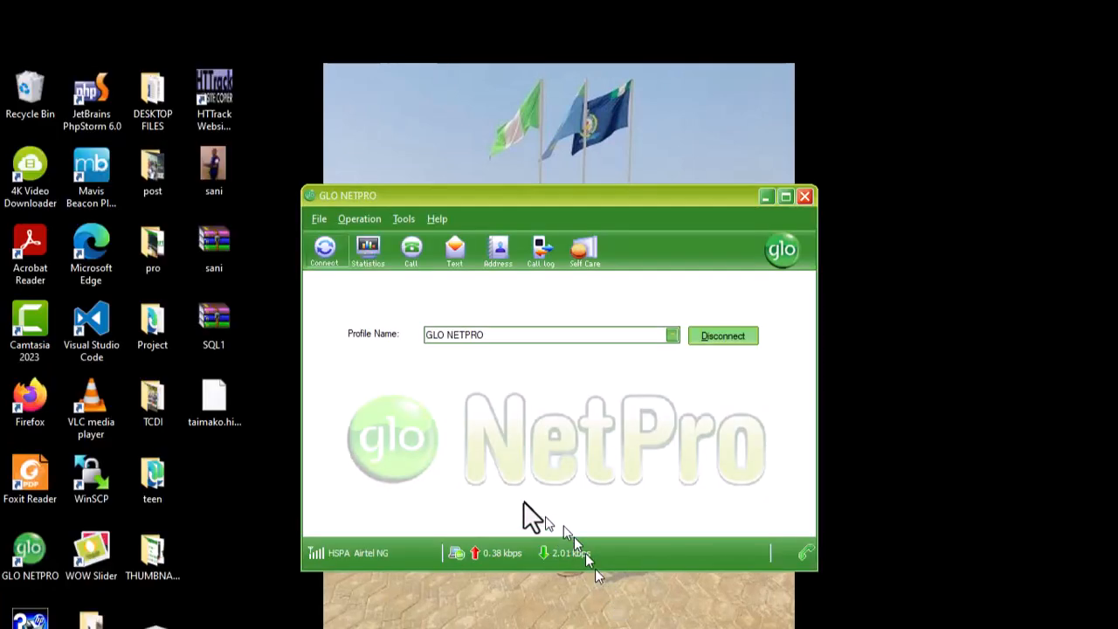
{"action": "left_click", "coordinate": [715, 338]}
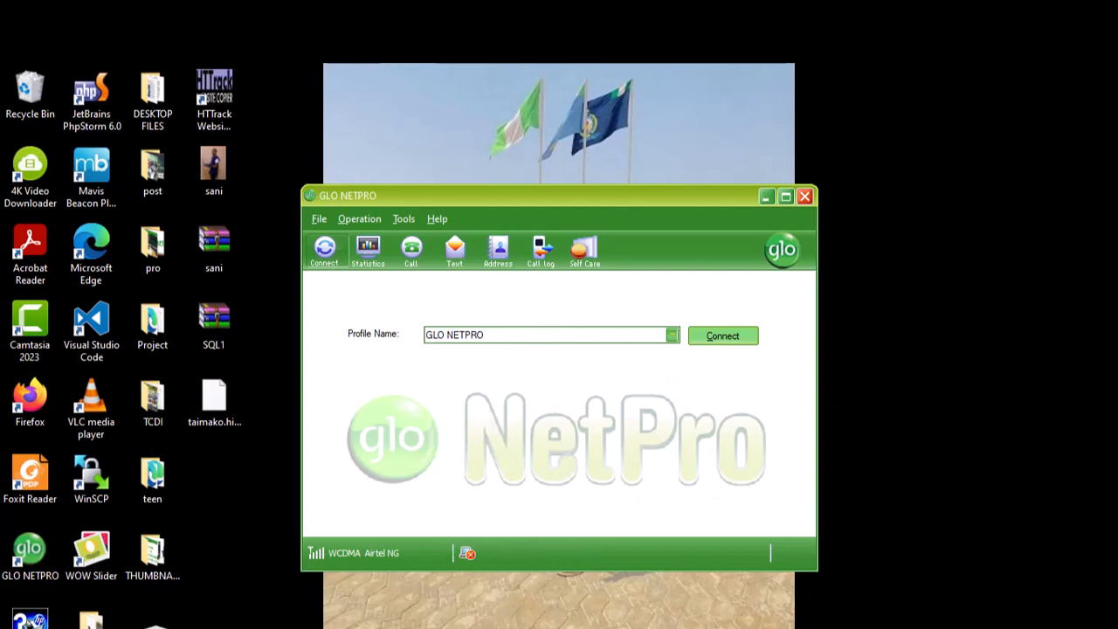
{"action": "left_click", "coordinate": [723, 337]}
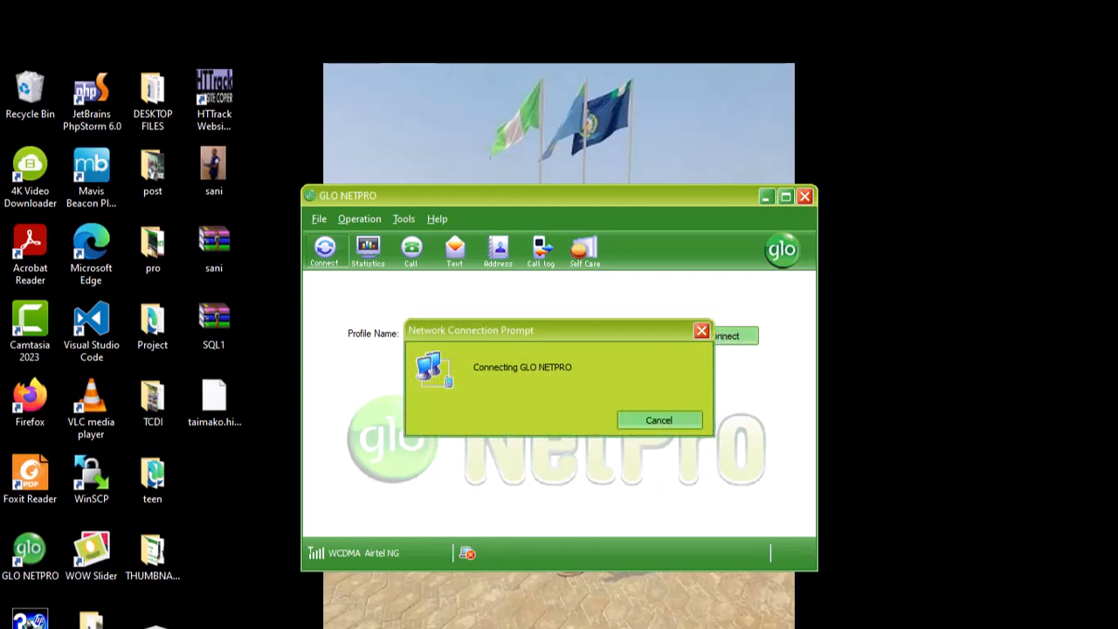
{"action": "left_click", "coordinate": [762, 628]}
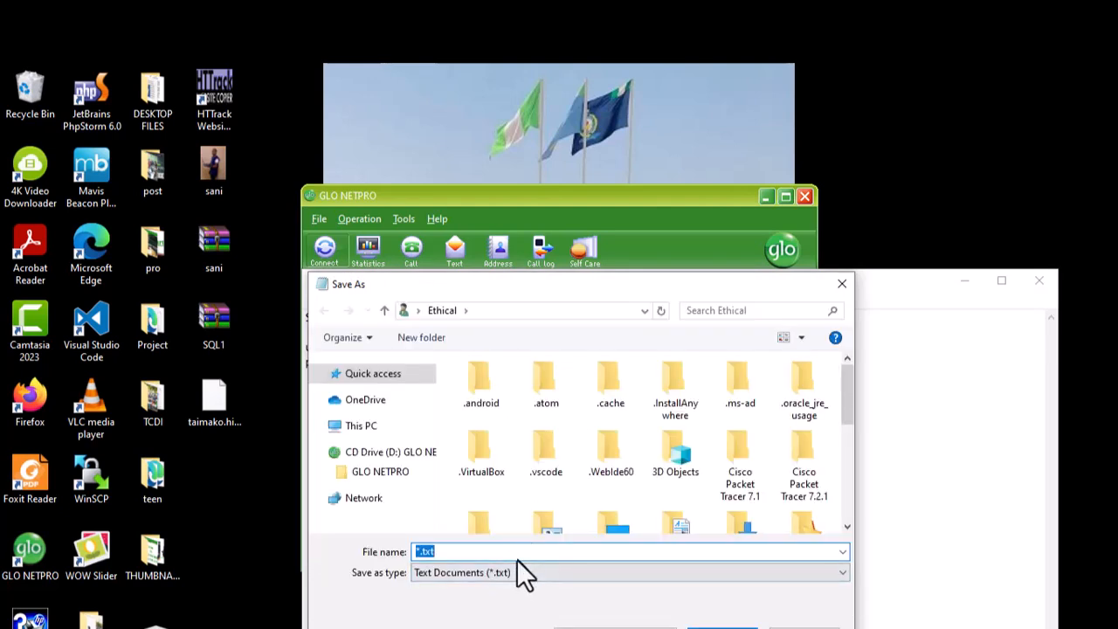
- Save the note as login.txt on the Desktop and minimise Notepad
{"action": "type", "text": "login"}
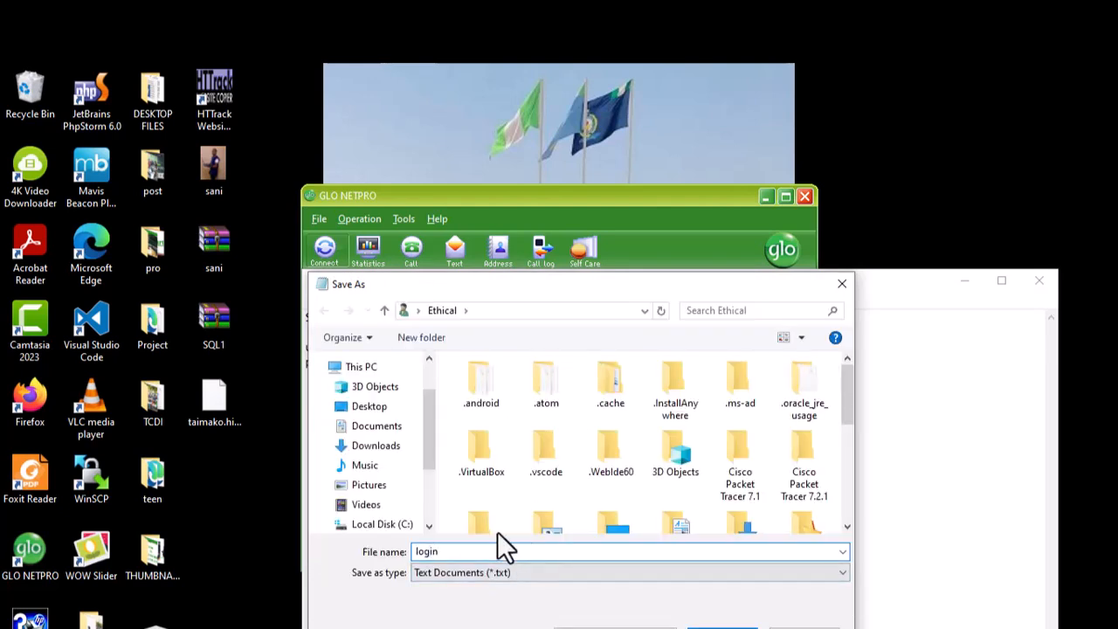
{"action": "left_click", "coordinate": [384, 409]}
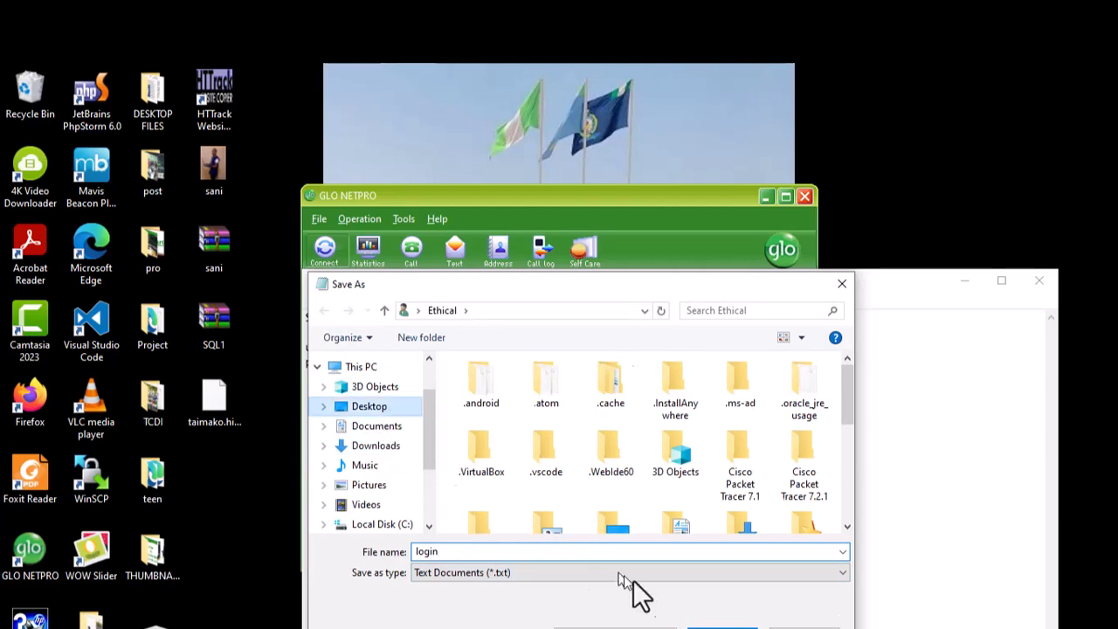
{"action": "left_click", "coordinate": [712, 625]}
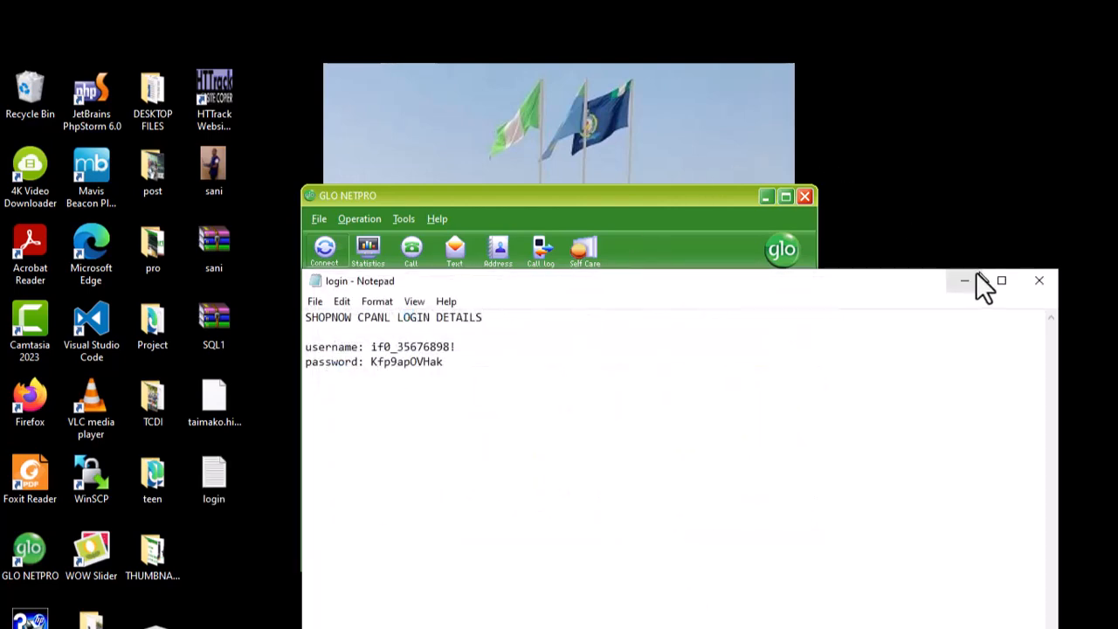
{"action": "left_click", "coordinate": [965, 281]}
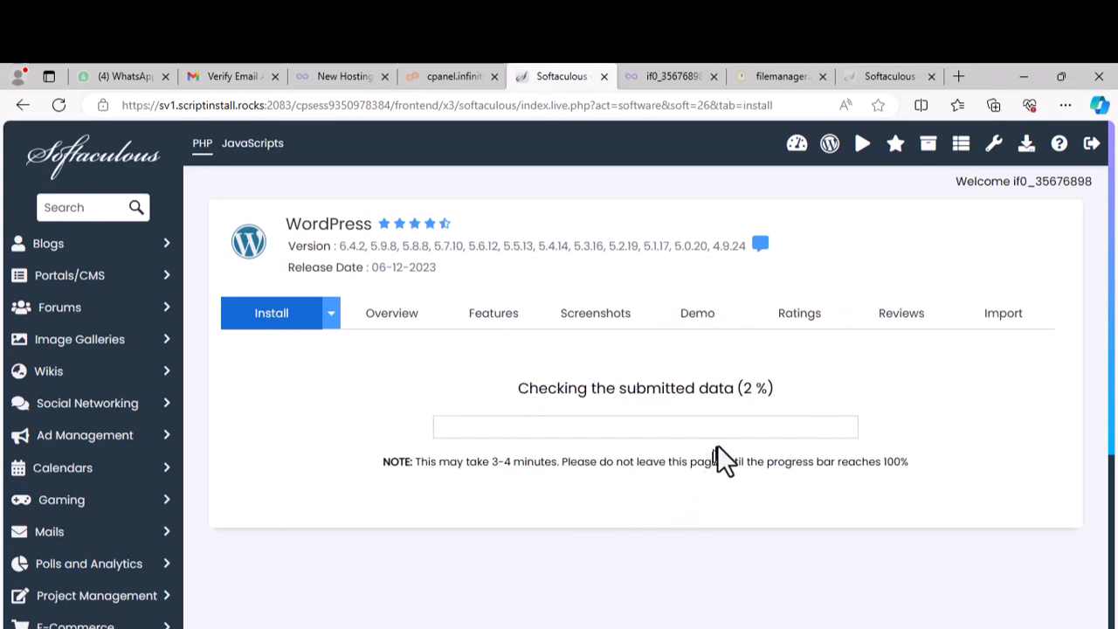
- Scroll through the WordPress install progress page, still checking submitted data at 2 %
{"action": "scroll", "coordinate": [729, 436], "scroll_direction": "down", "scroll_amount": 4}
{"action": "scroll", "coordinate": [729, 436], "scroll_direction": "up", "scroll_amount": 4}
{"action": "scroll", "coordinate": [766, 387], "scroll_direction": "down", "scroll_amount": 2}
{"action": "scroll", "coordinate": [769, 385], "scroll_direction": "down", "scroll_amount": 3}
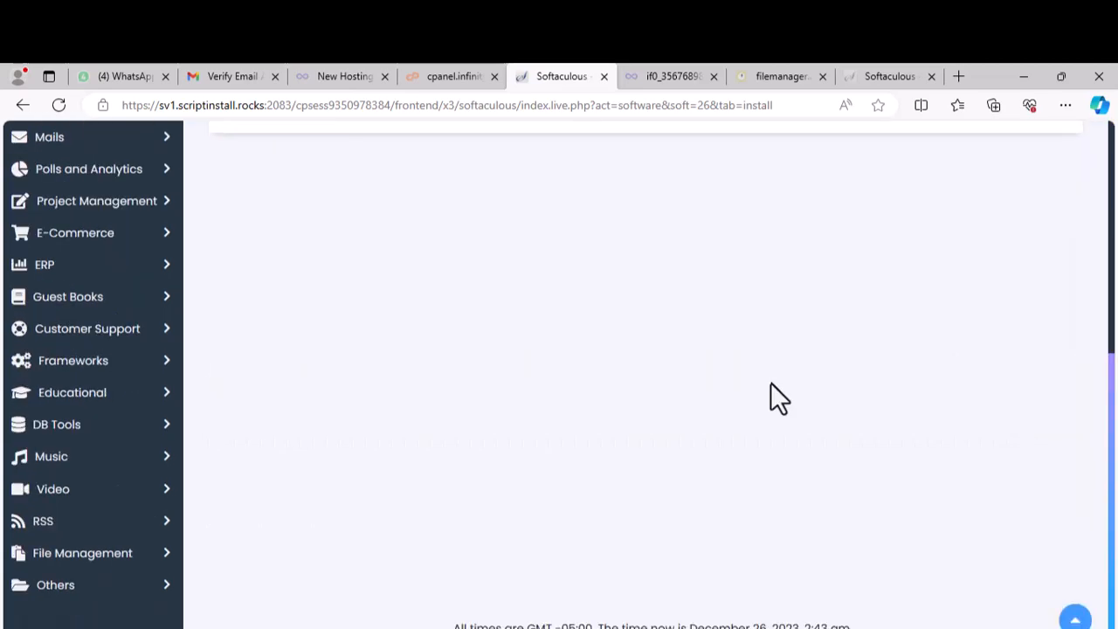
{"action": "scroll", "coordinate": [772, 389], "scroll_direction": "up", "scroll_amount": 5}
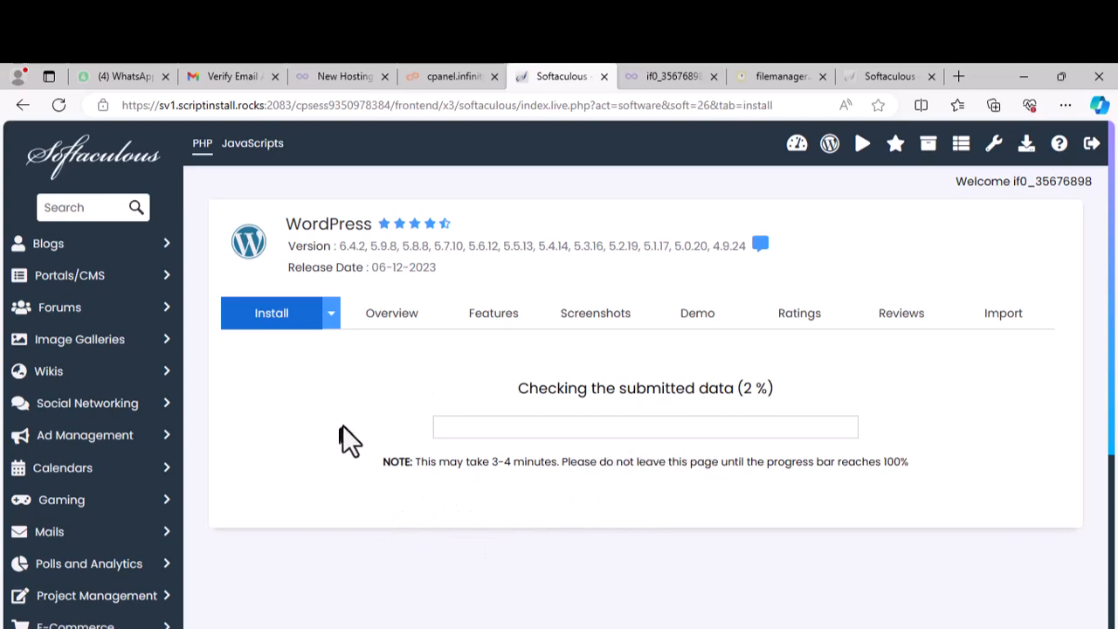
{"action": "scroll", "coordinate": [376, 433], "scroll_direction": "down", "scroll_amount": 10}
{"action": "scroll", "coordinate": [559, 524], "scroll_direction": "up", "scroll_amount": 9}
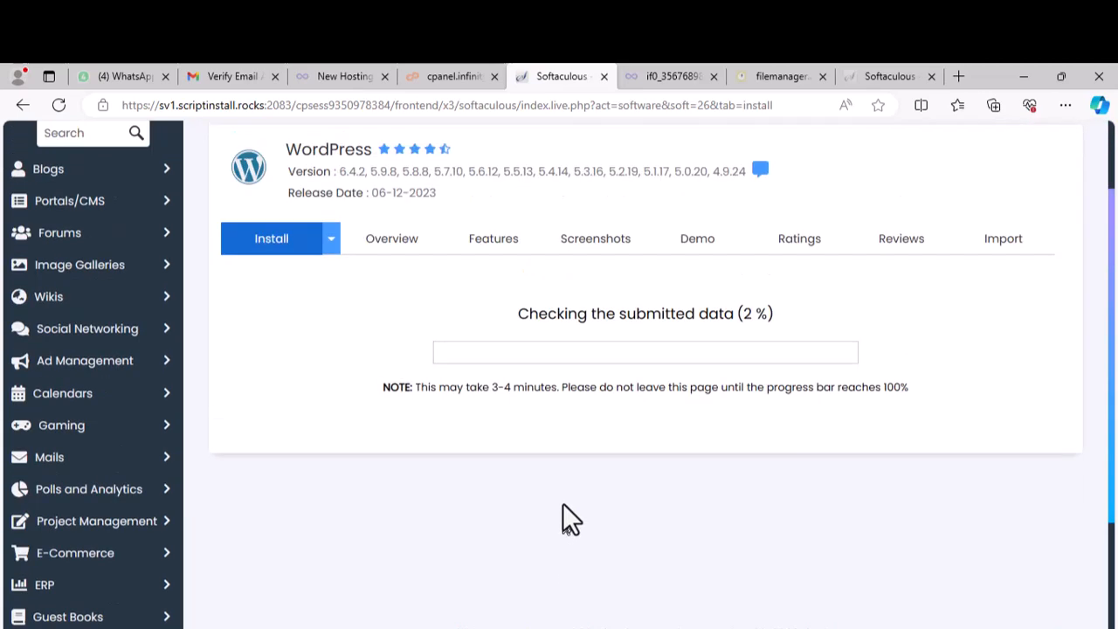
{"action": "scroll", "coordinate": [563, 505], "scroll_direction": "up", "scroll_amount": 2}
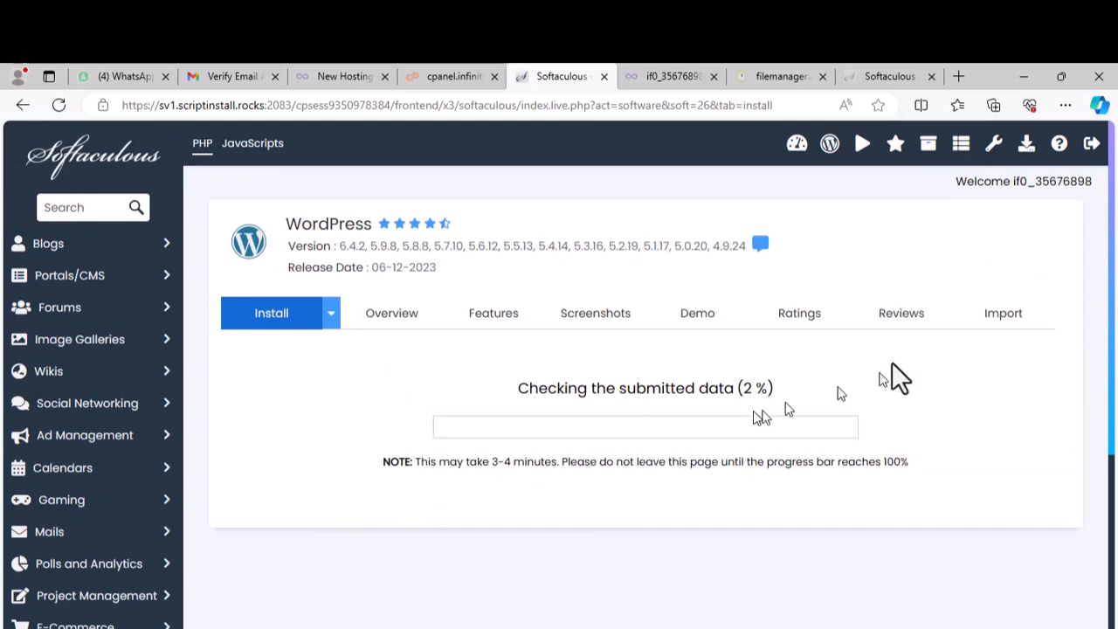
{"action": "scroll", "coordinate": [812, 385], "scroll_direction": "down", "scroll_amount": 4}
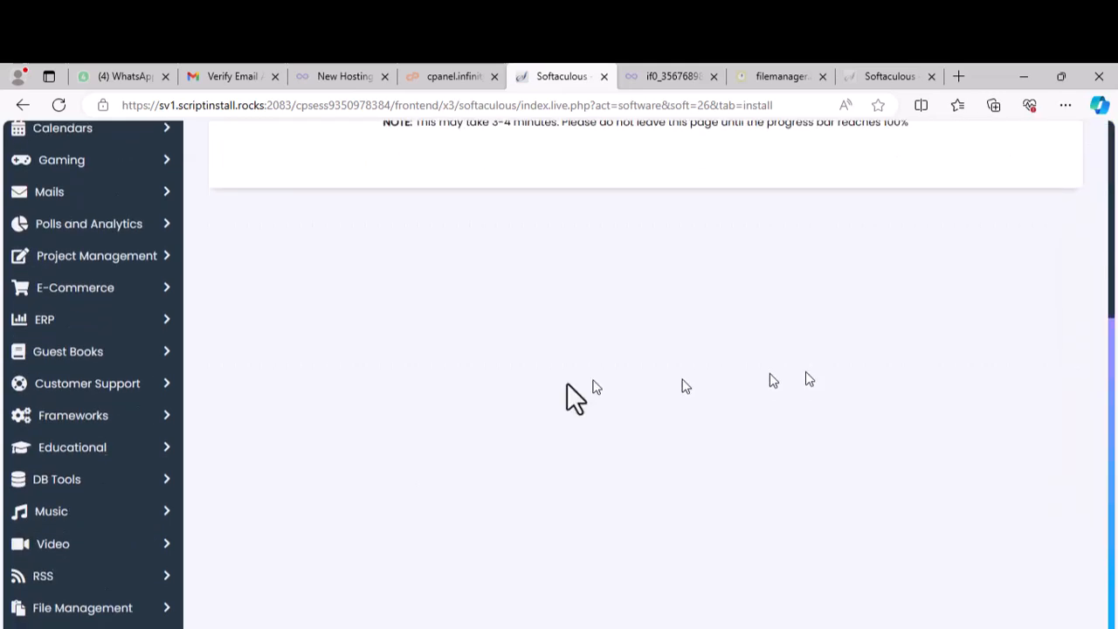